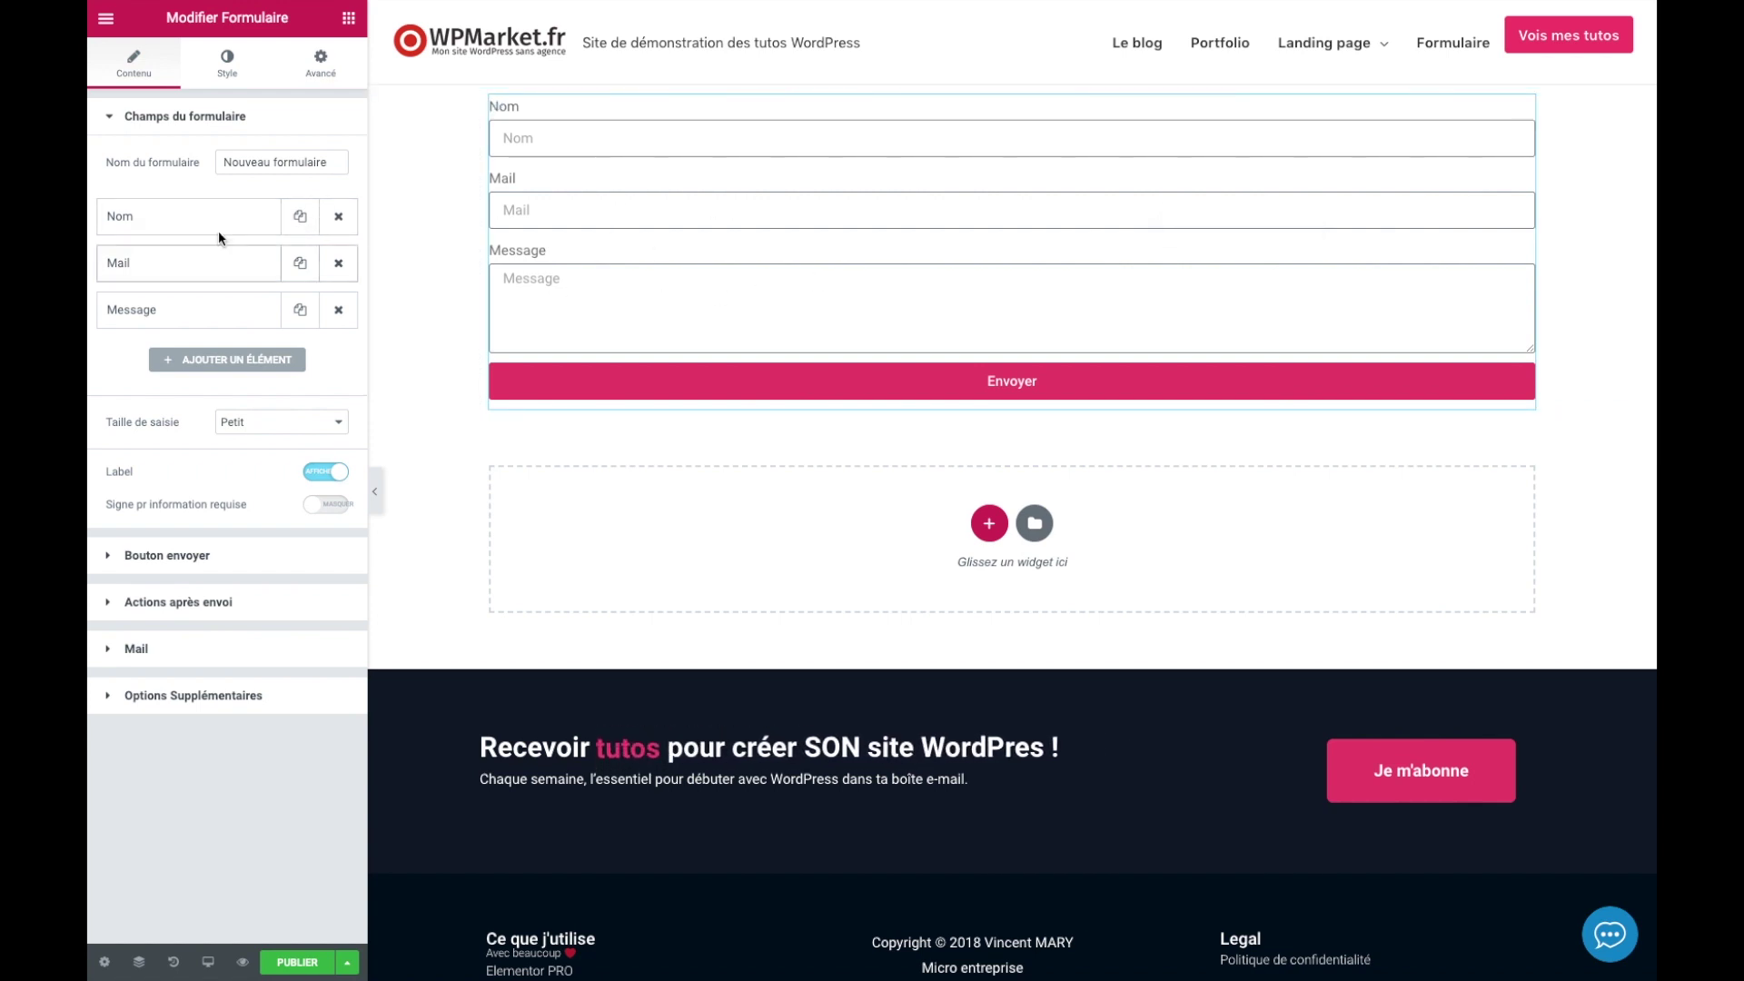
Remove the Nom and Message fields from the form and clear the Mail field's label.
{"action": "left_click", "coordinate": [339, 216]}
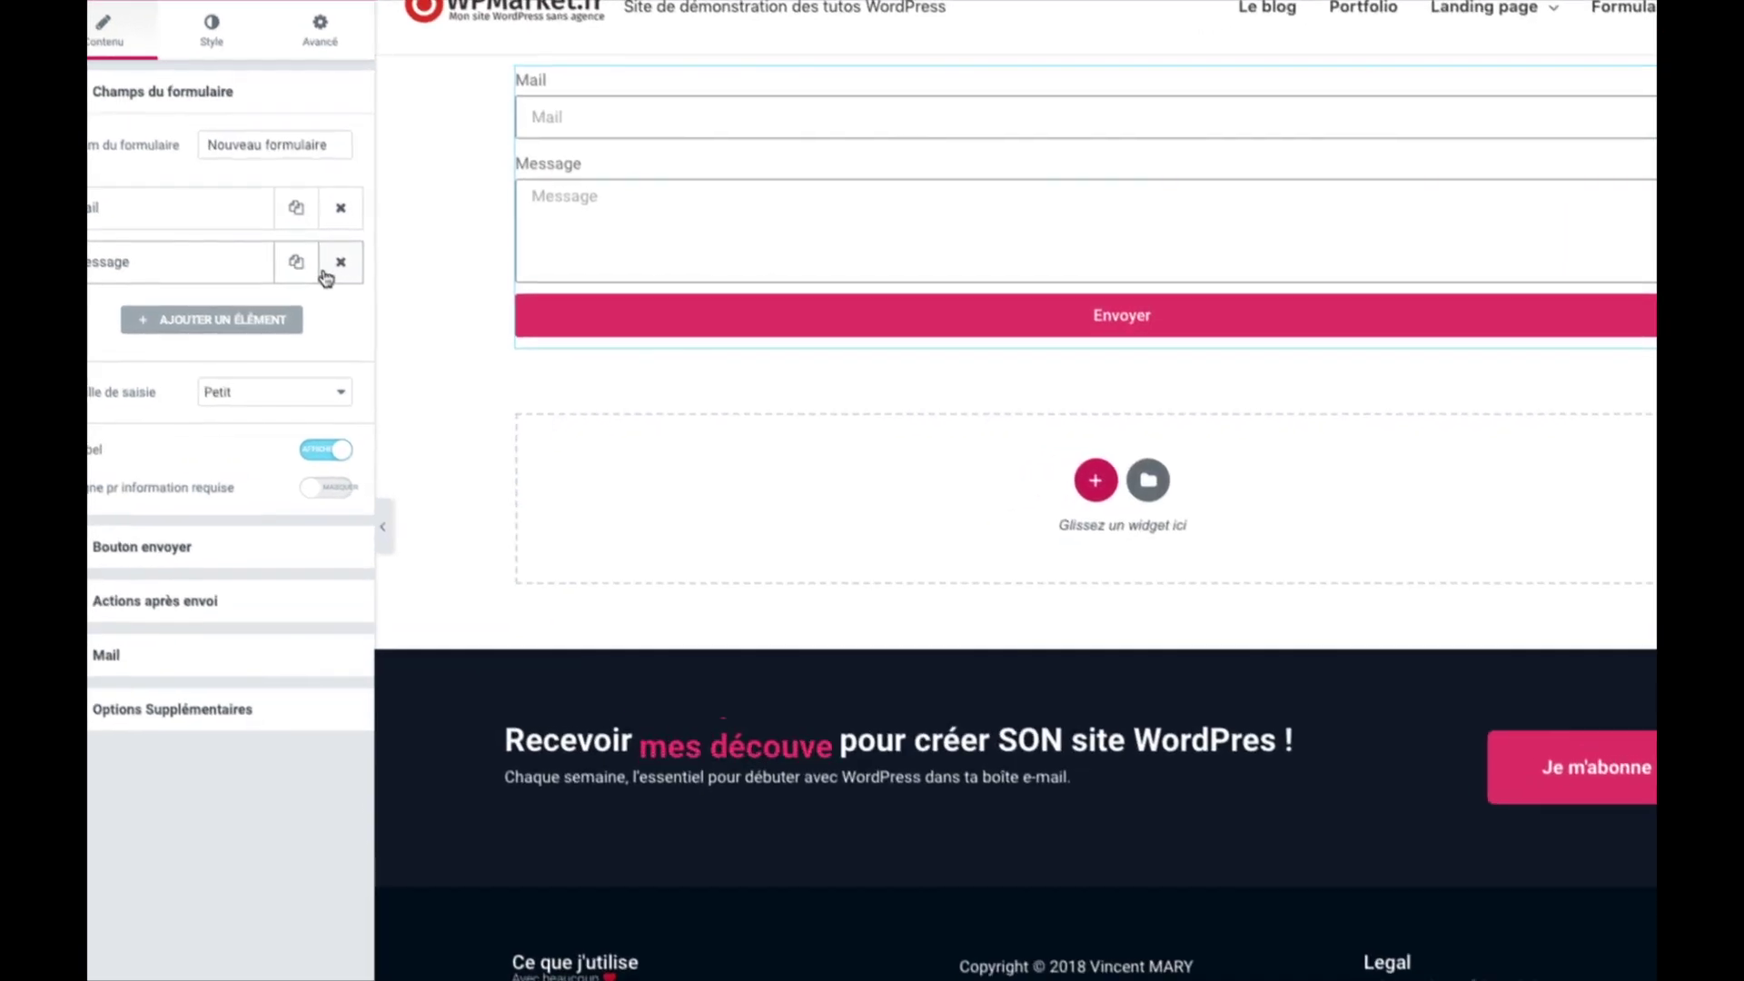
{"action": "left_click", "coordinate": [356, 264]}
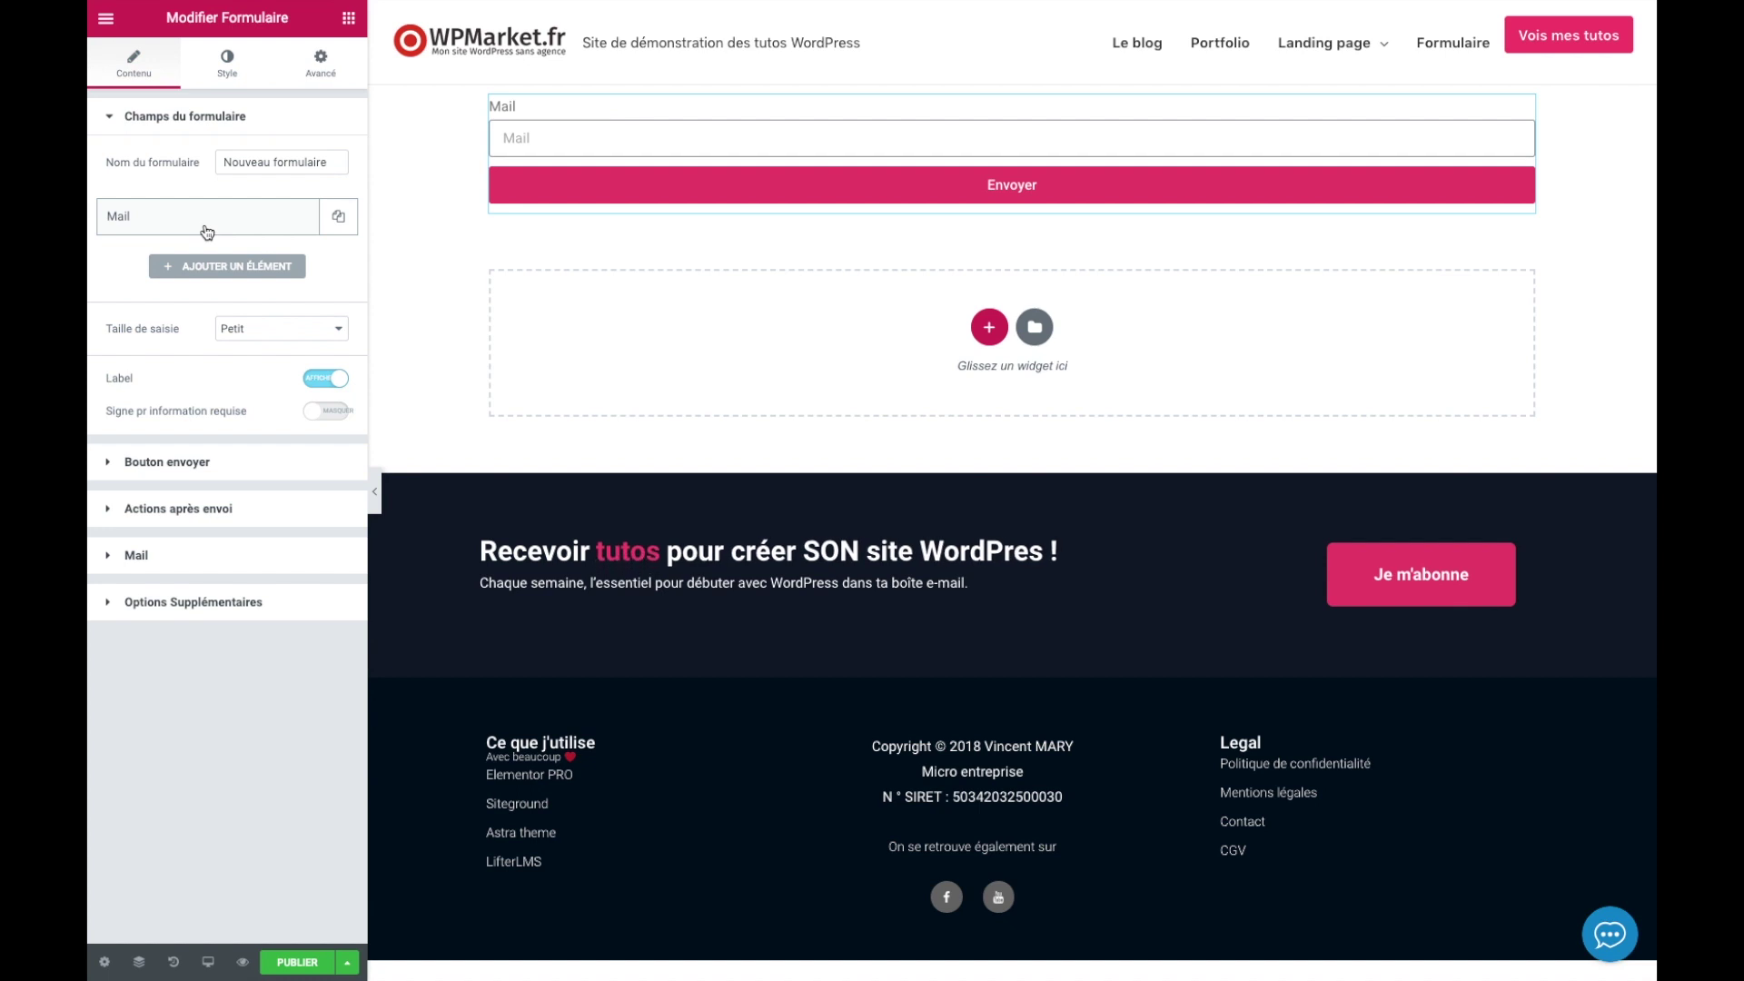
{"action": "left_click", "coordinate": [142, 226]}
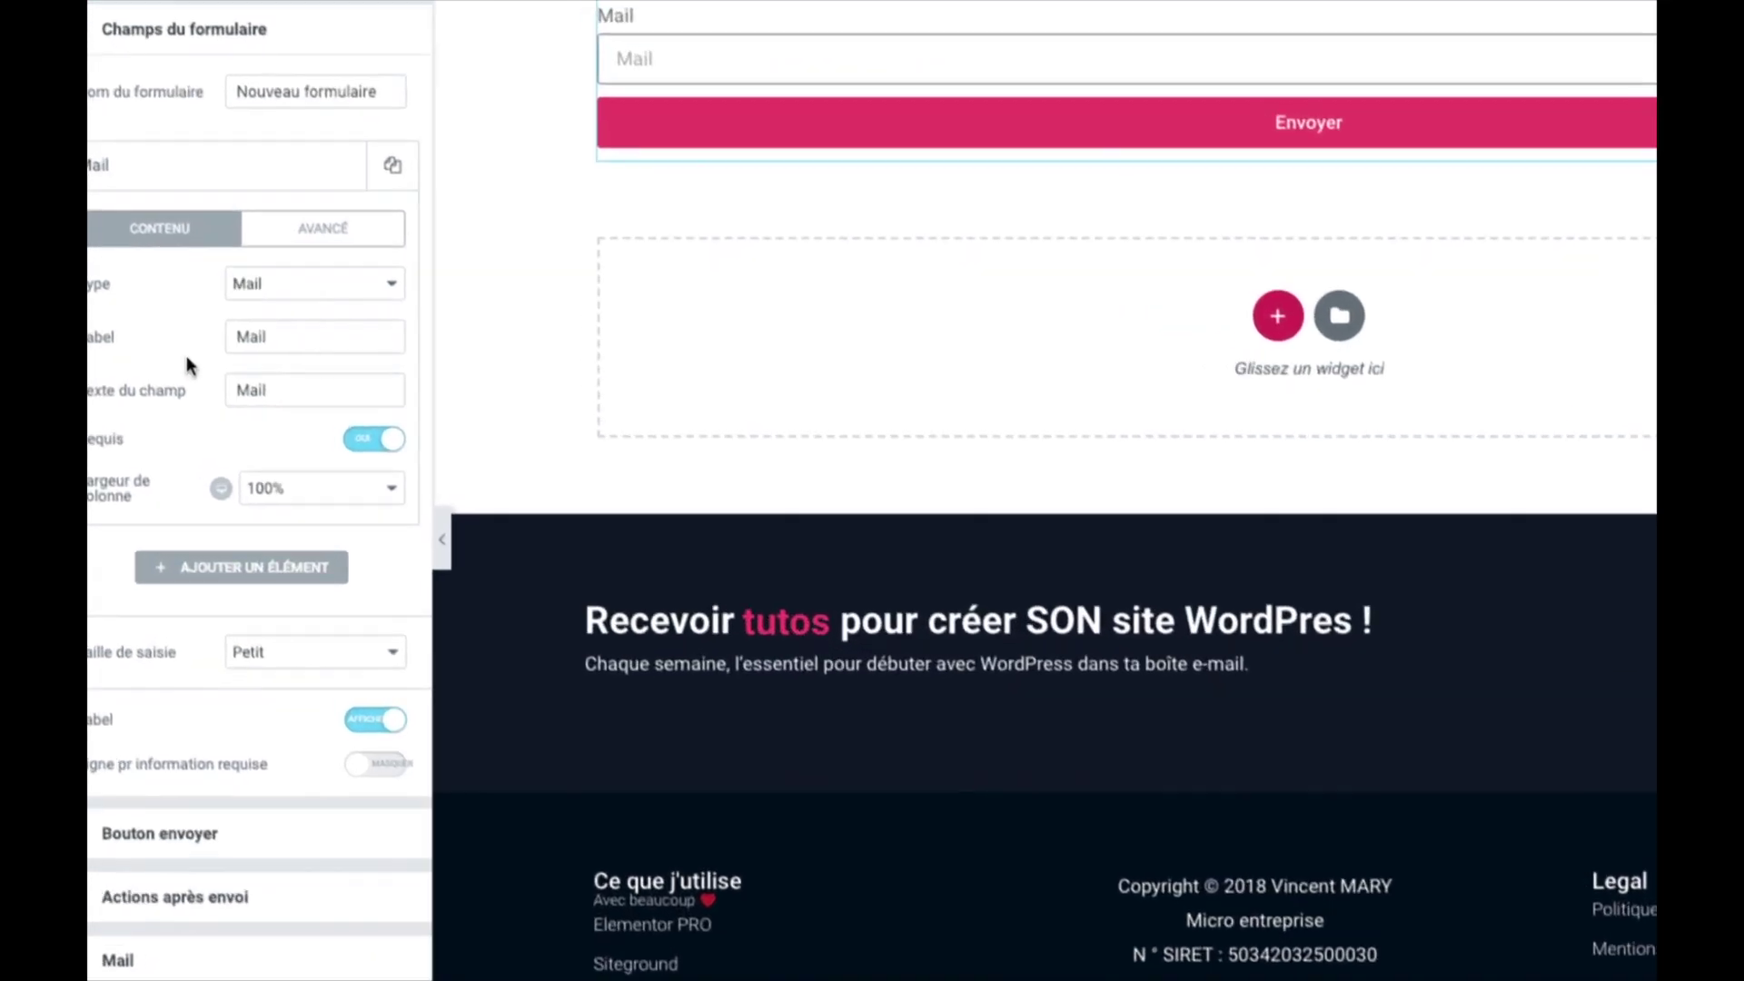
{"action": "key", "text": "BackSpace"}
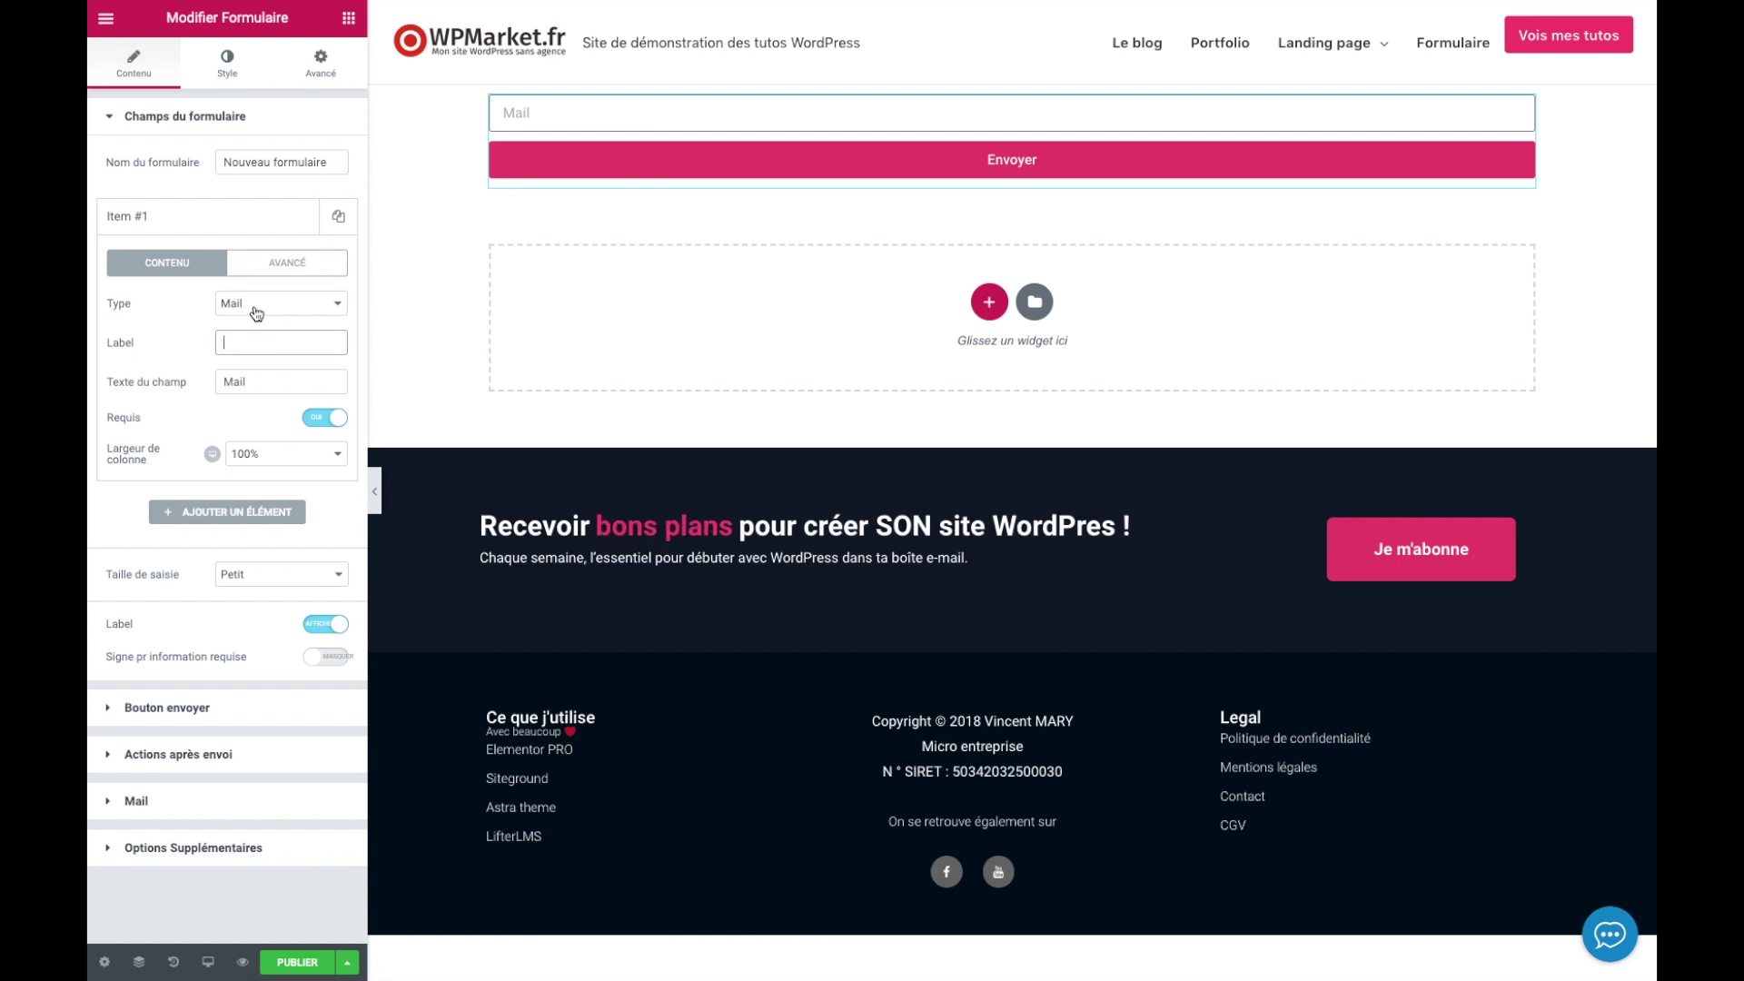
Set the Mail field's placeholder text to "Adresse email".
{"action": "type", "text": "afd"}
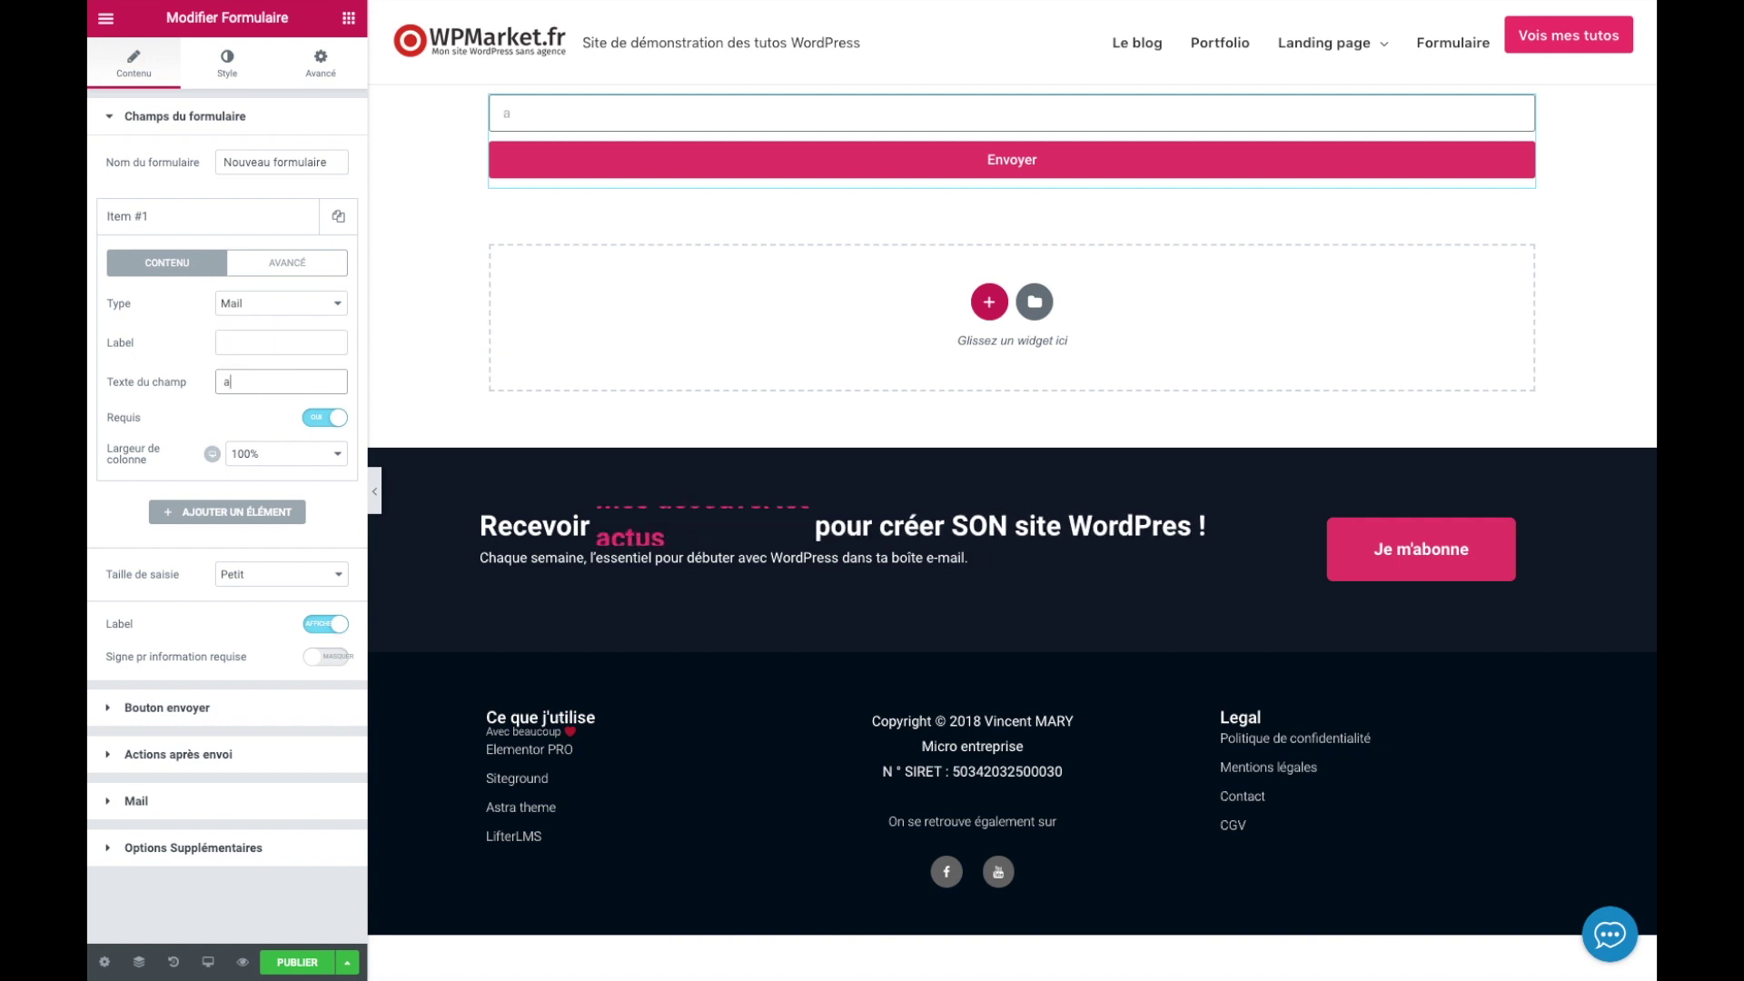
{"action": "key", "text": "BackSpace"}
{"action": "key", "text": "BackSpace"}
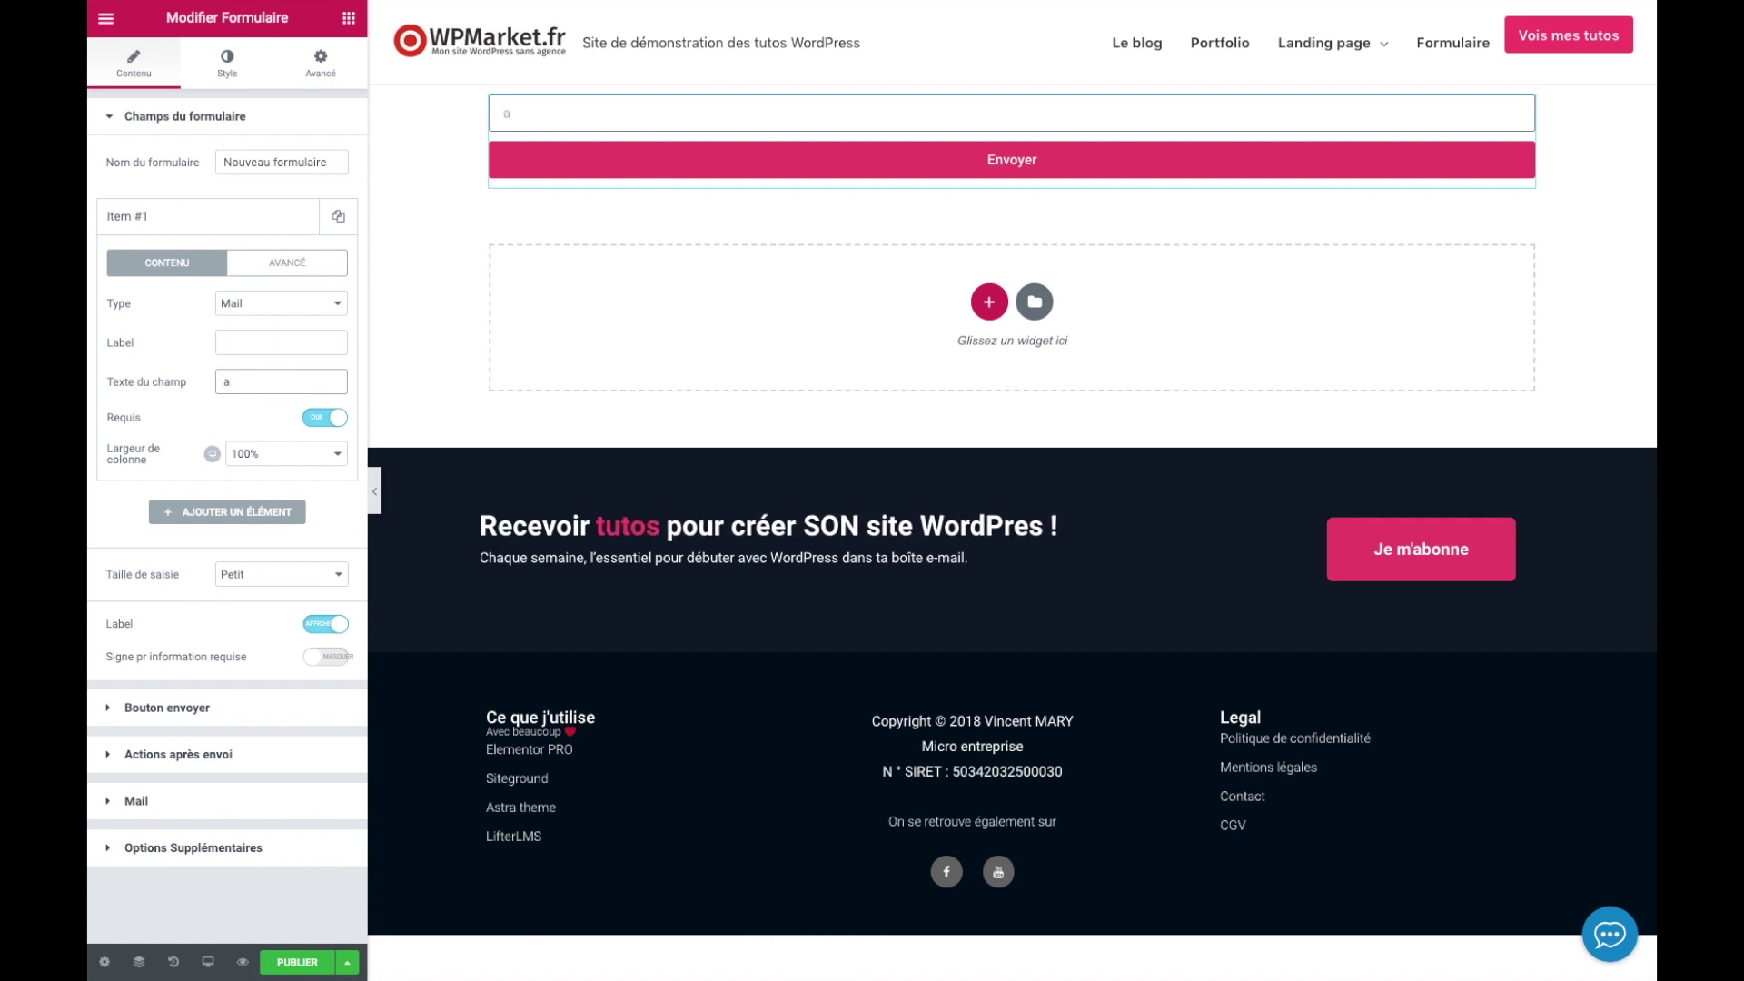
{"action": "type", "text": "dre"}
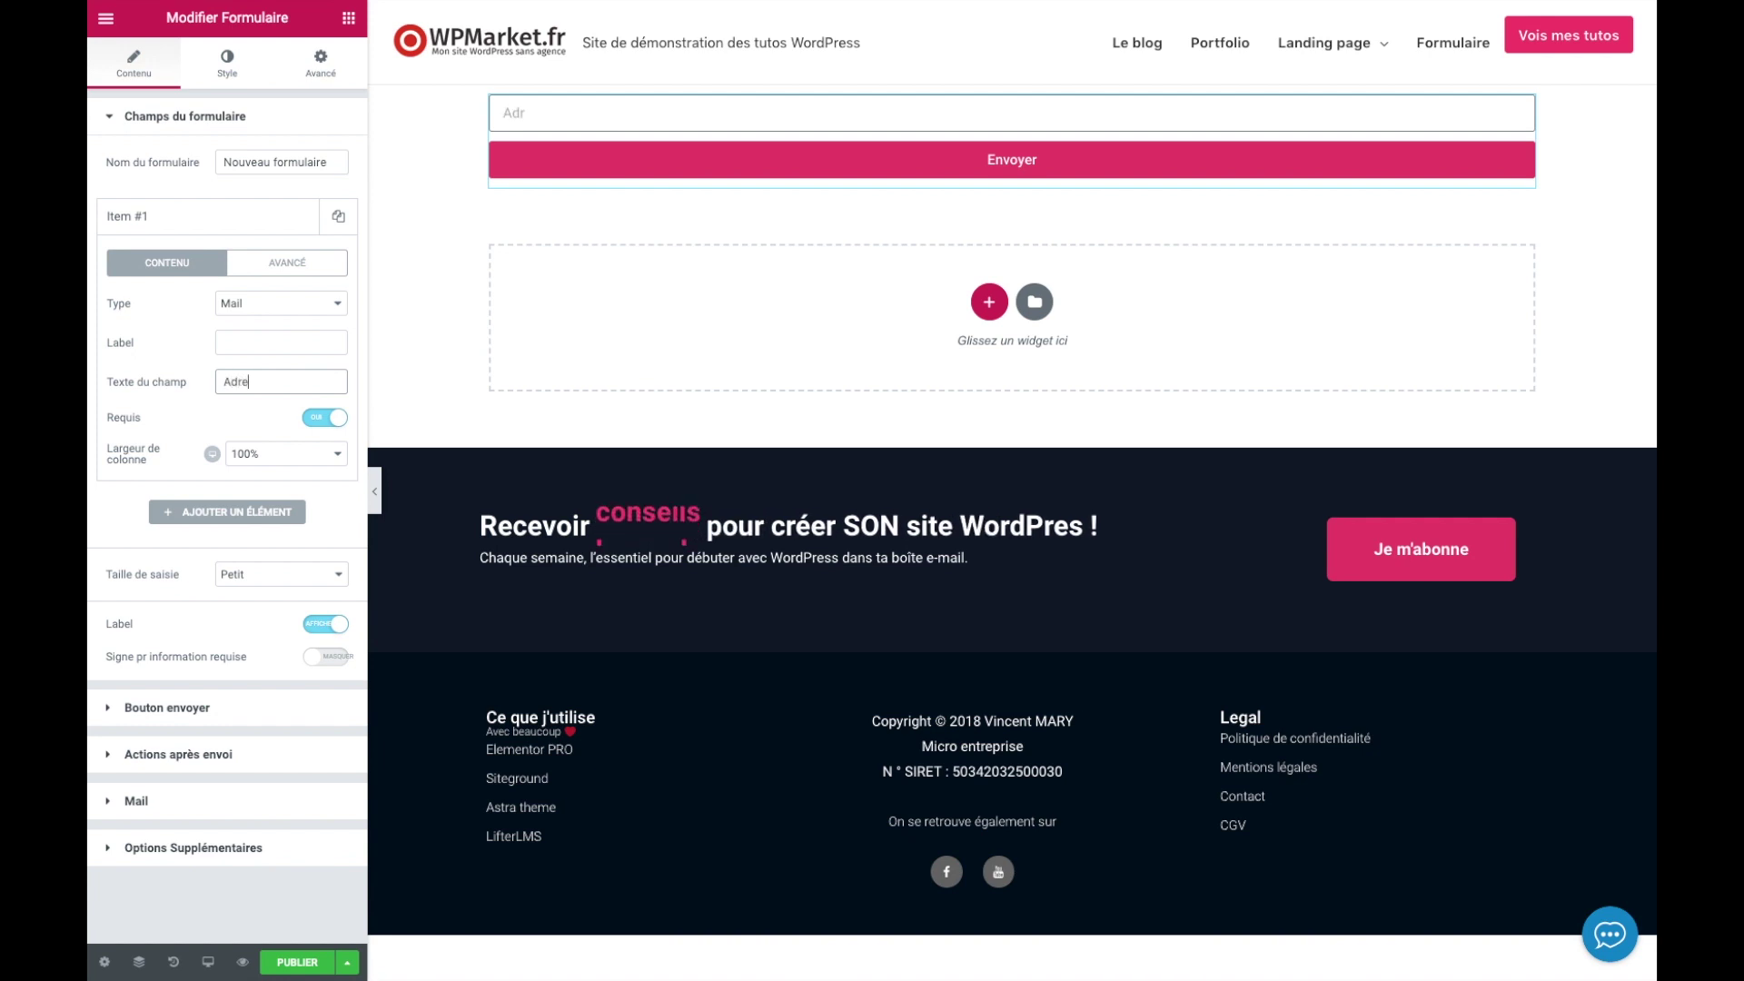
{"action": "type", "text": "sse email"}
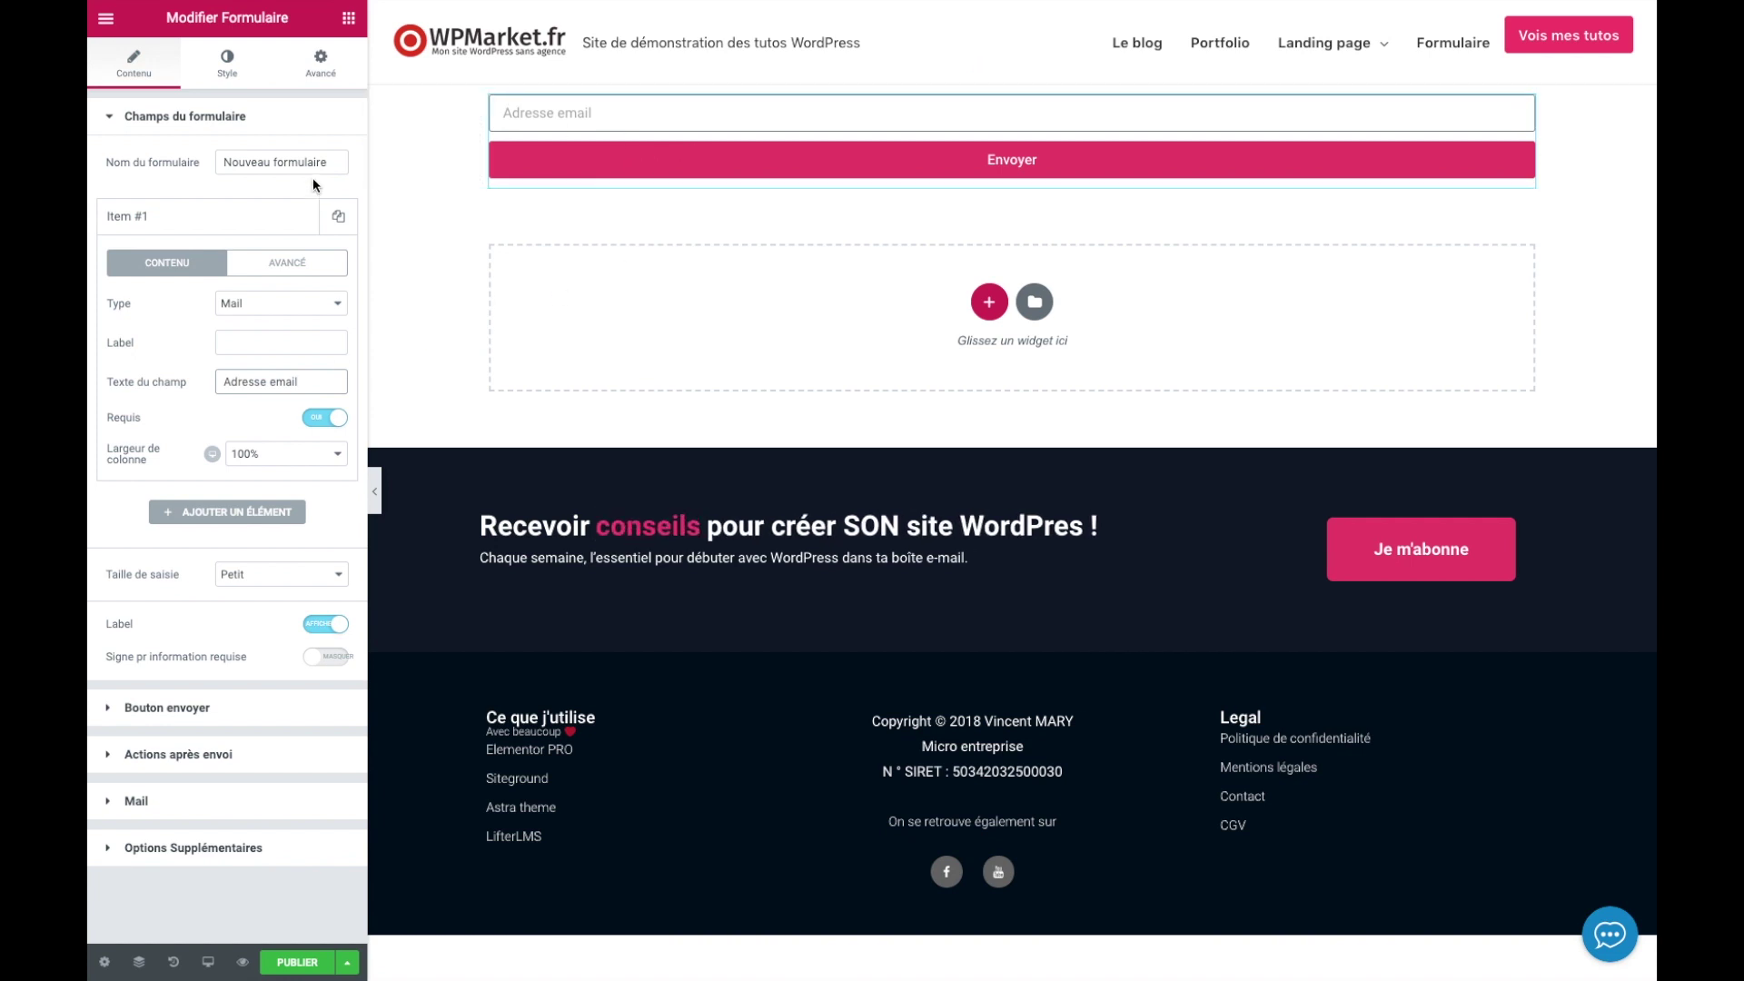
Add a Titrage widget above the form with the title "Slogan Lorem IPSUM".
{"action": "left_click", "coordinate": [347, 20]}
{"action": "left_click_drag", "start_coordinate": [294, 188], "coordinate": [595, 111]}
{"action": "type", "text": "Slo"}
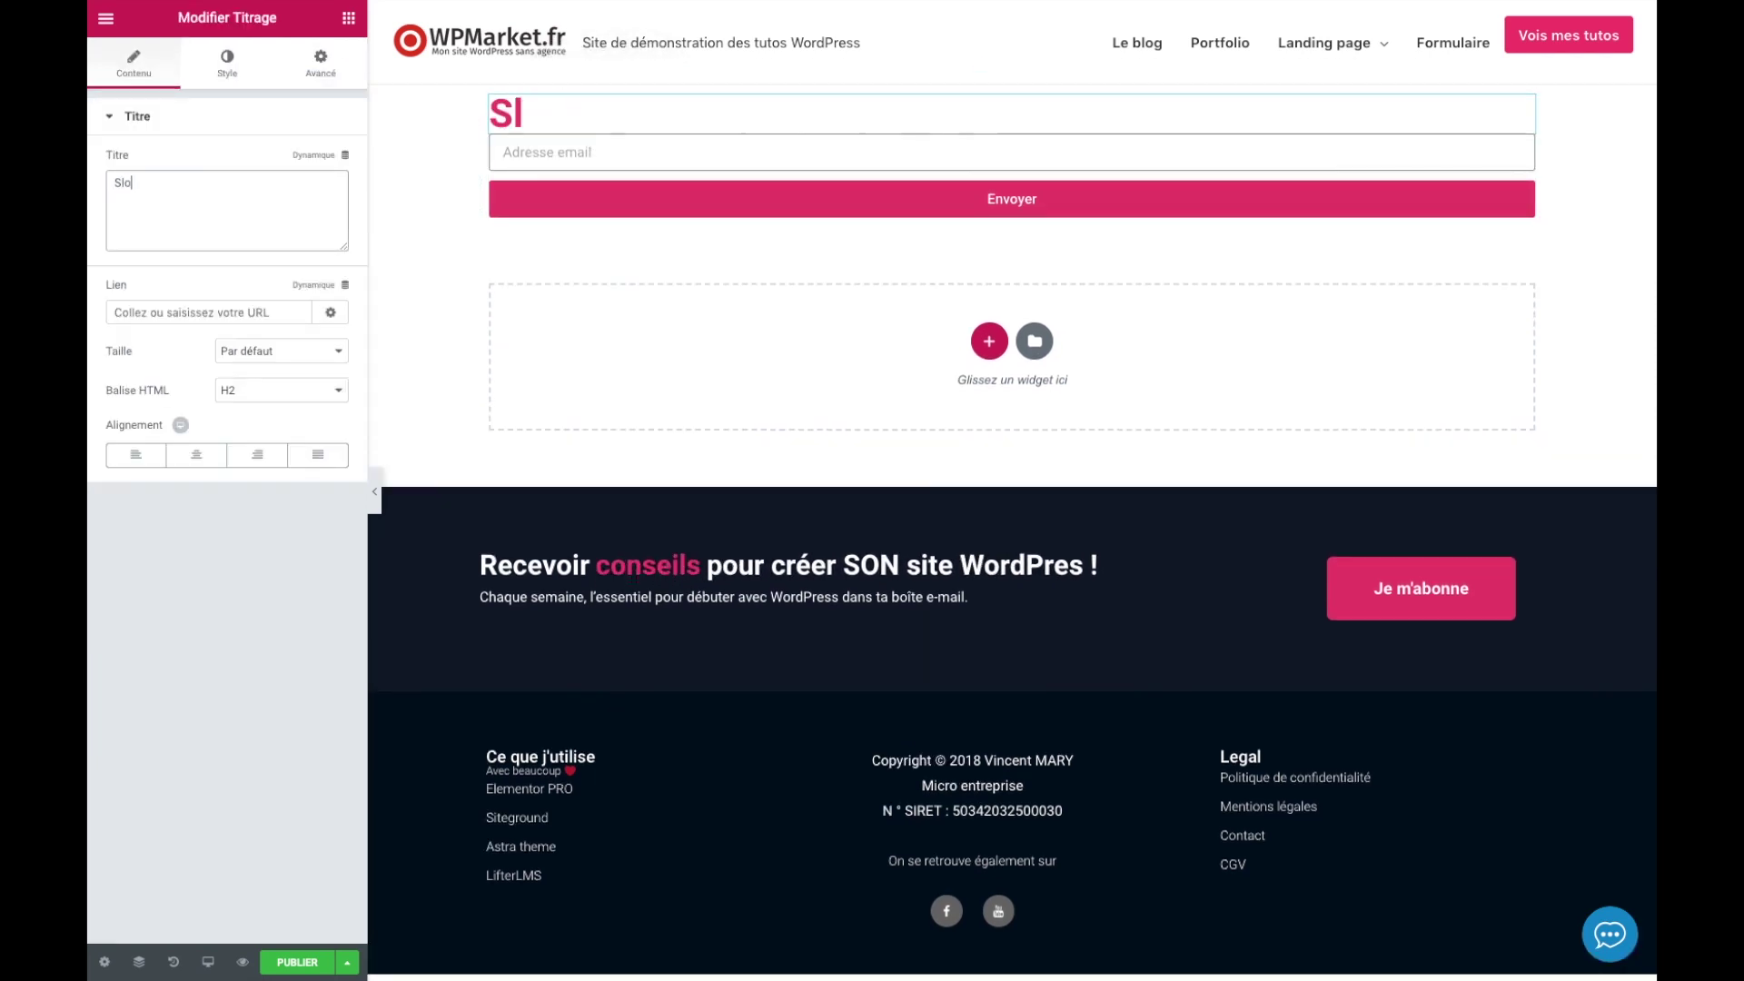
{"action": "type", "text": "ga"}
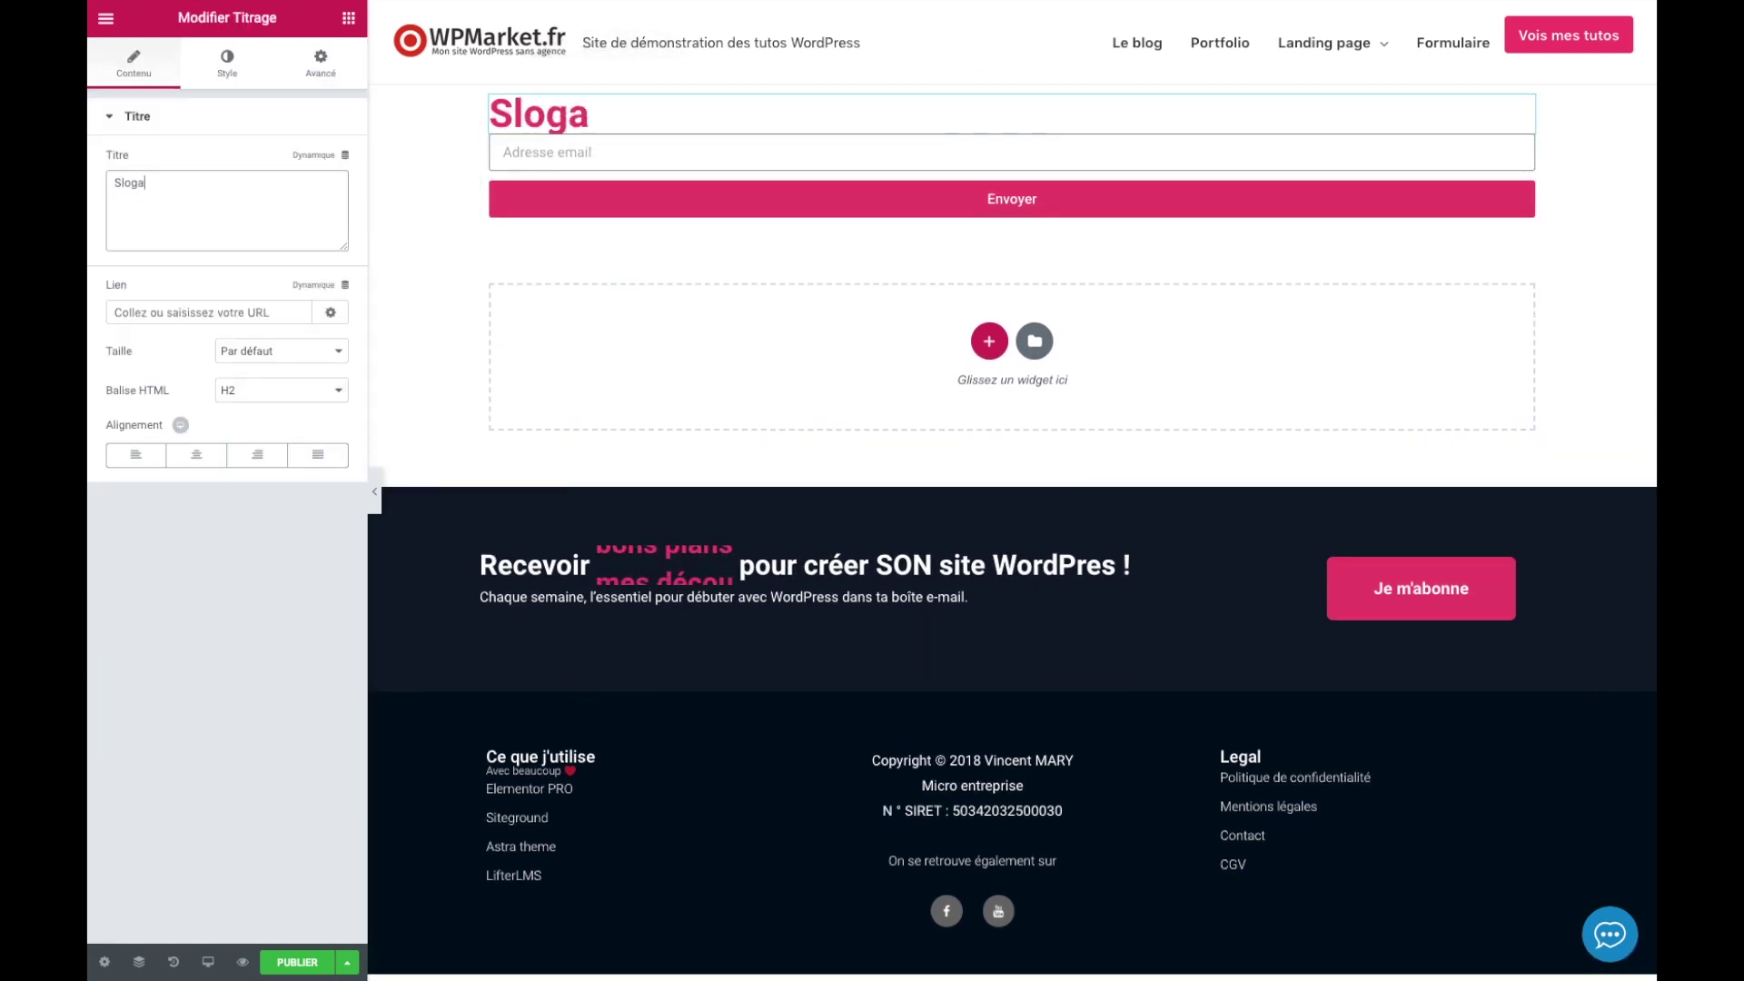
{"action": "type", "text": "n Lorm"}
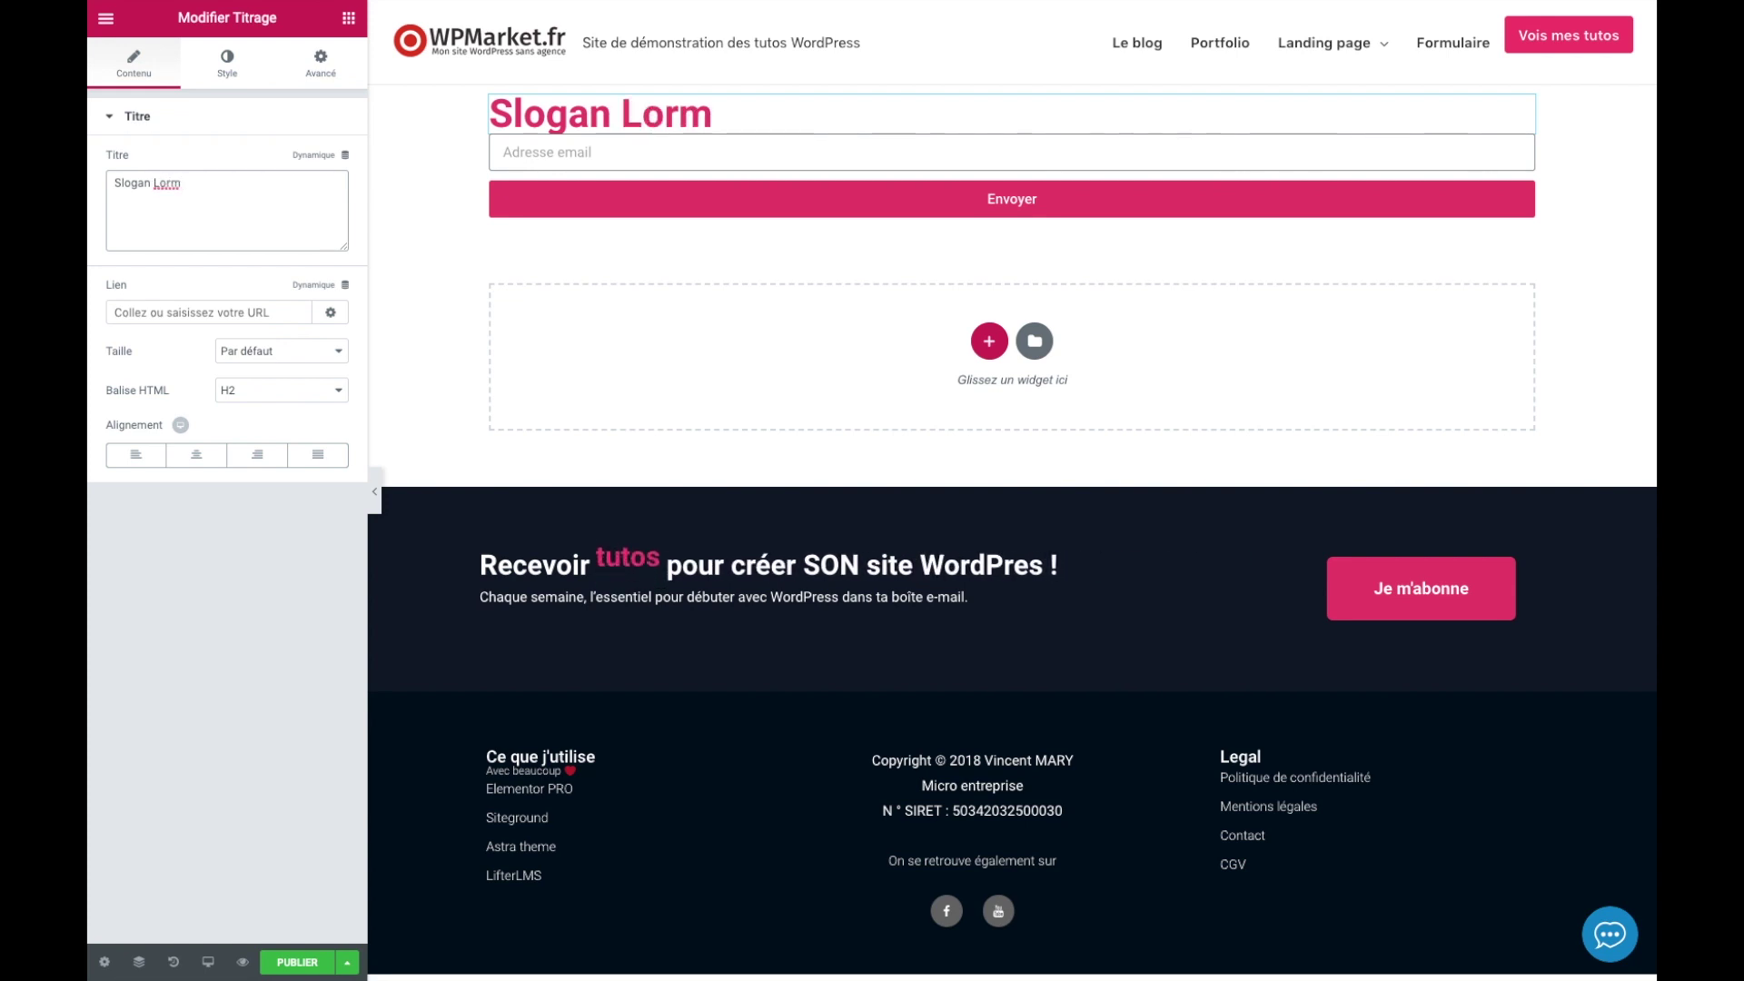
{"action": "key", "text": "BackSpace"}
{"action": "type", "text": "em IPSUM"}
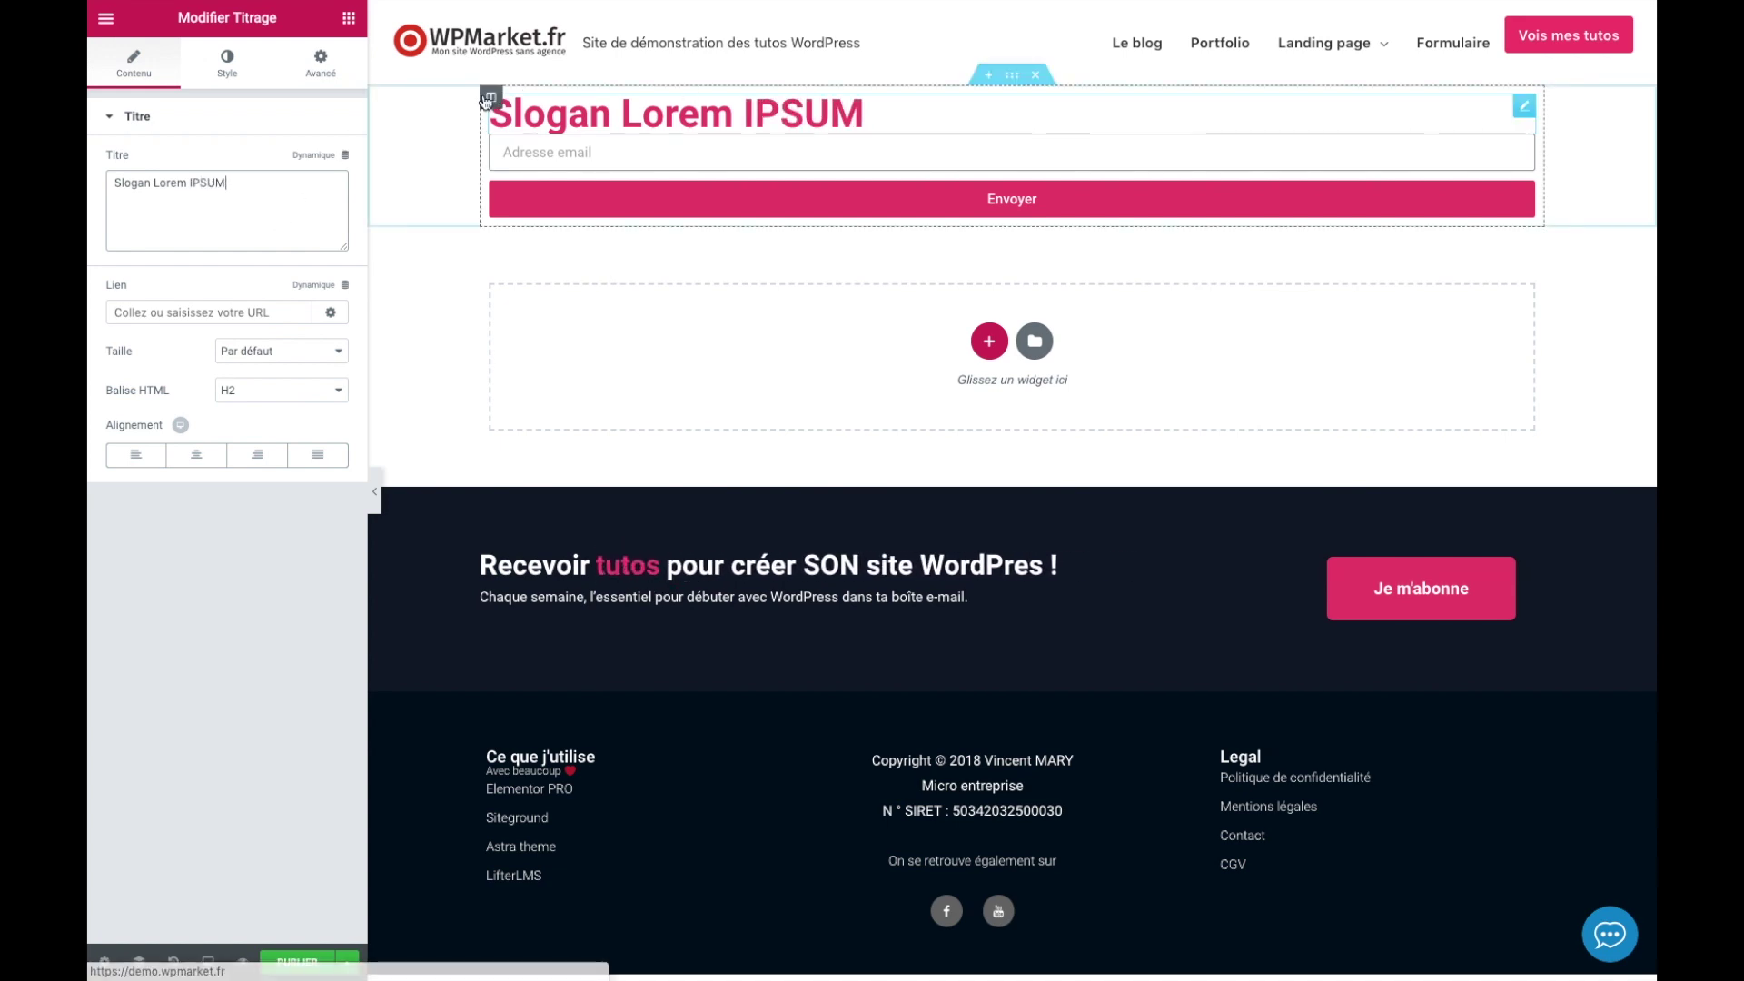
Duplicate the column that holds the heading and the form.
{"action": "left_click", "coordinate": [492, 98]}
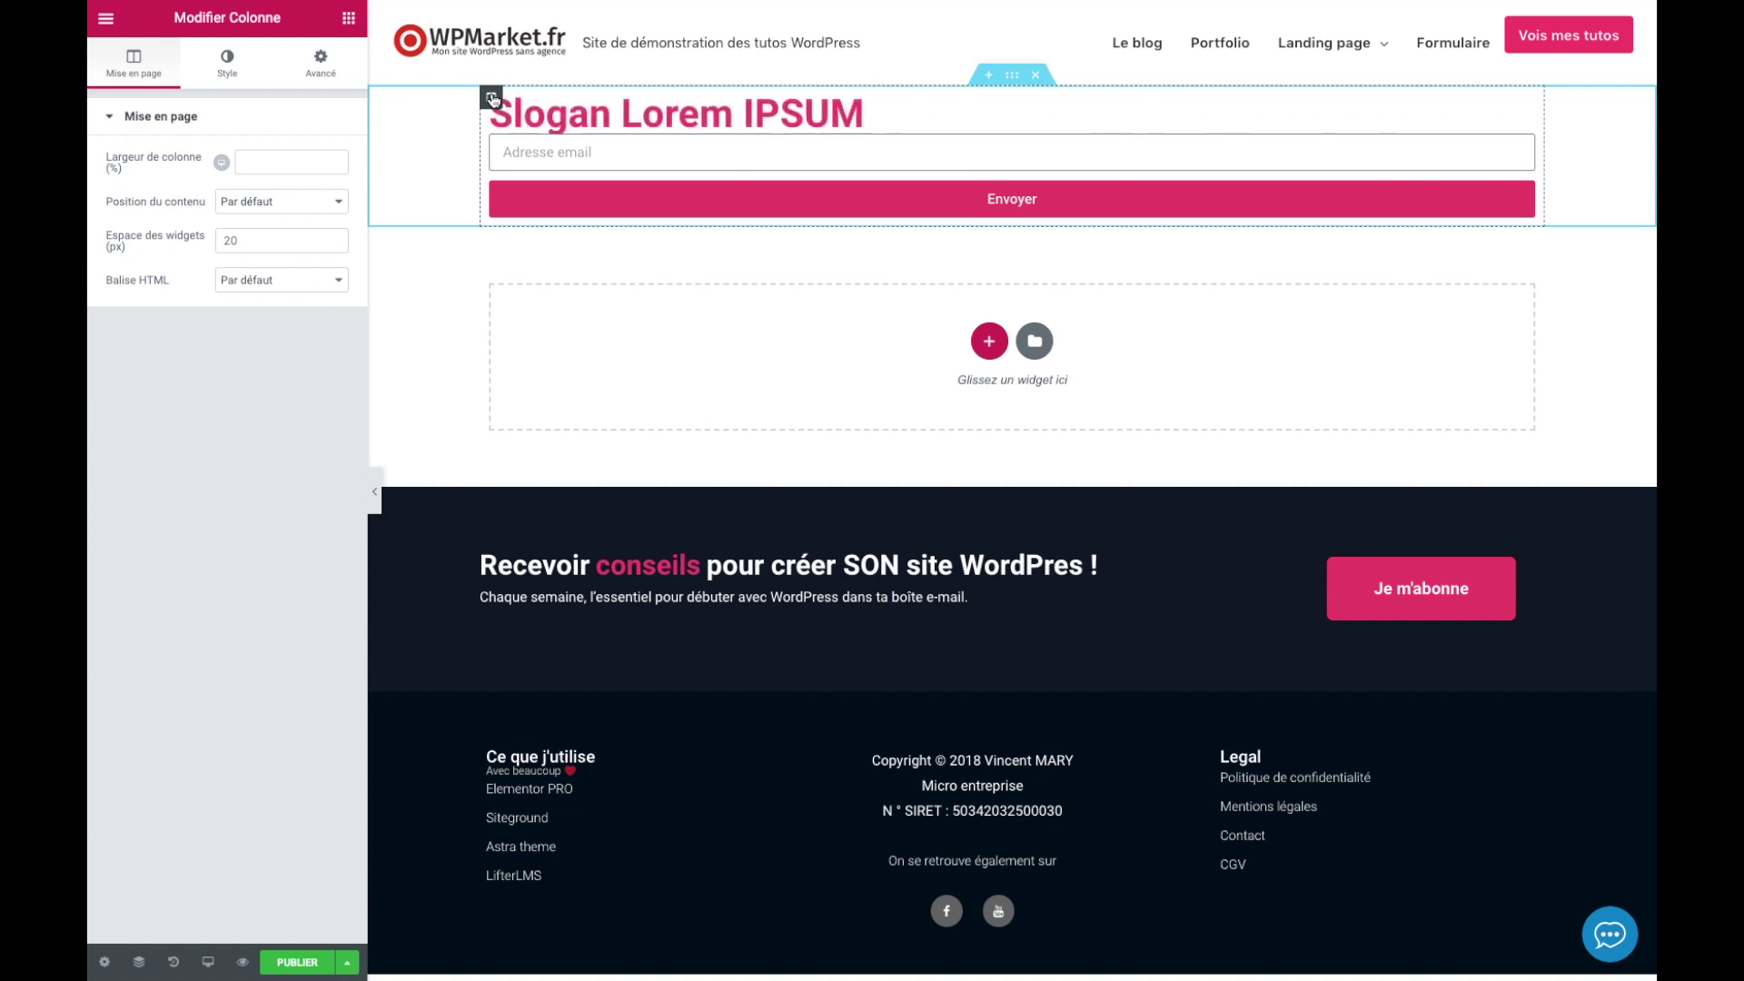
{"action": "right_click", "coordinate": [492, 98]}
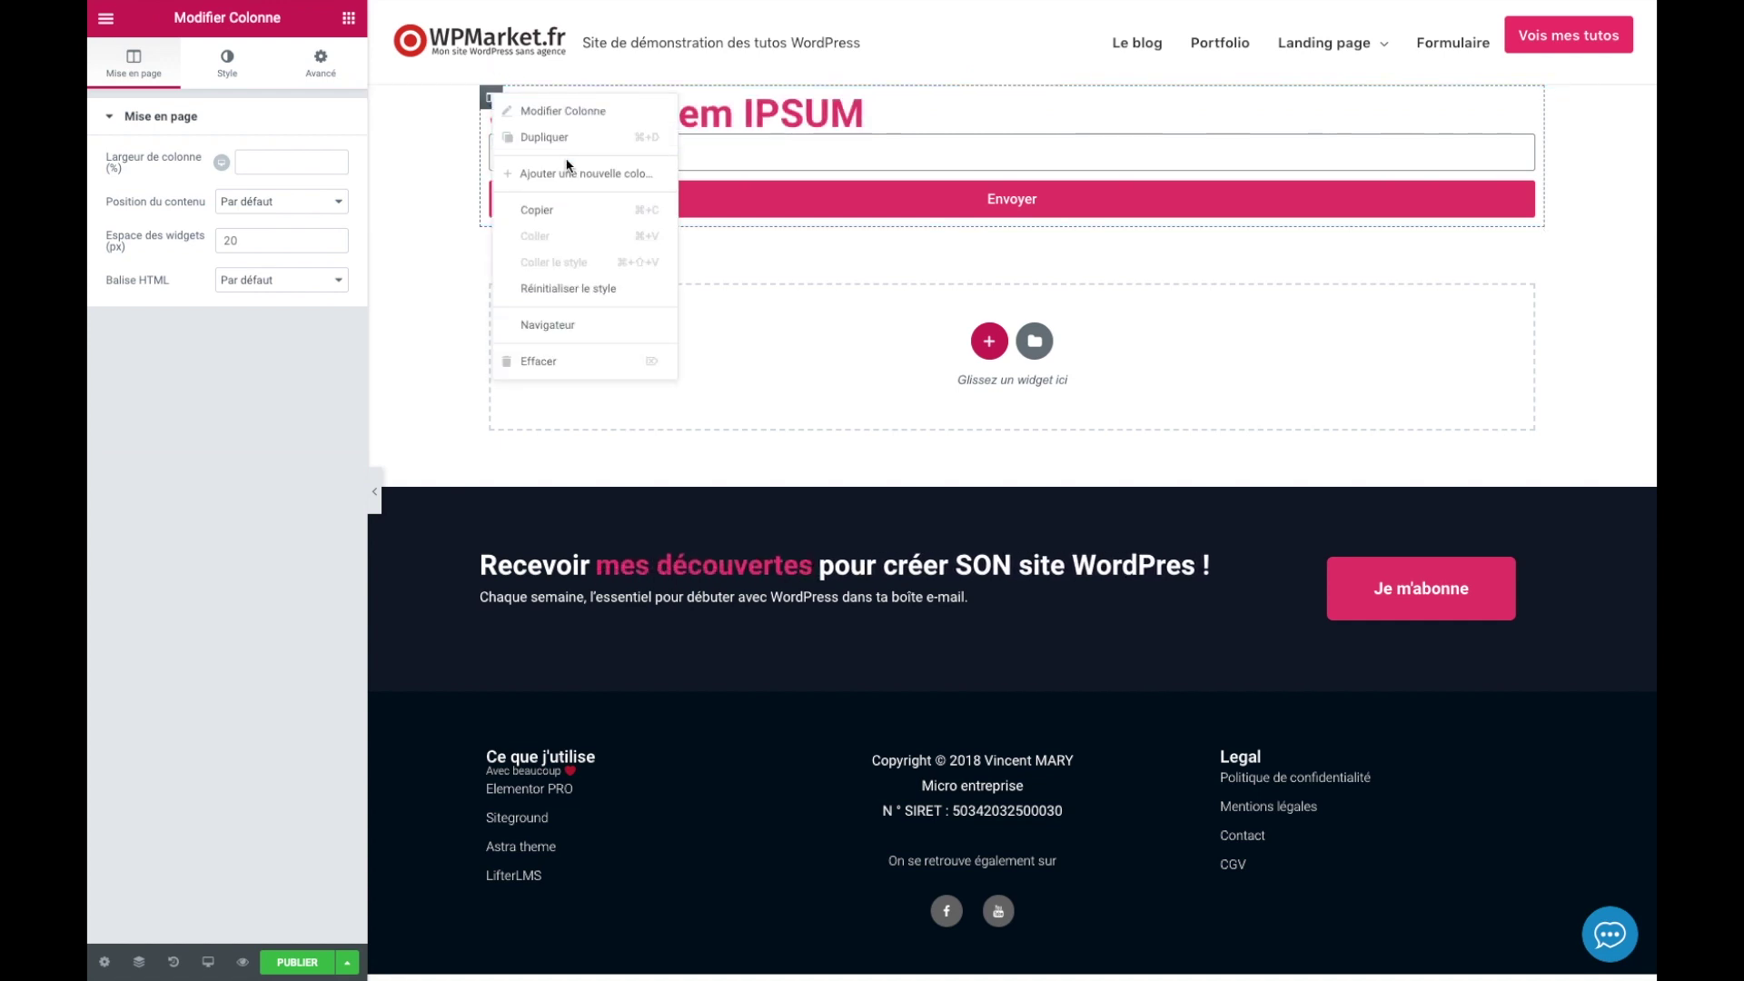
{"action": "left_click", "coordinate": [549, 138]}
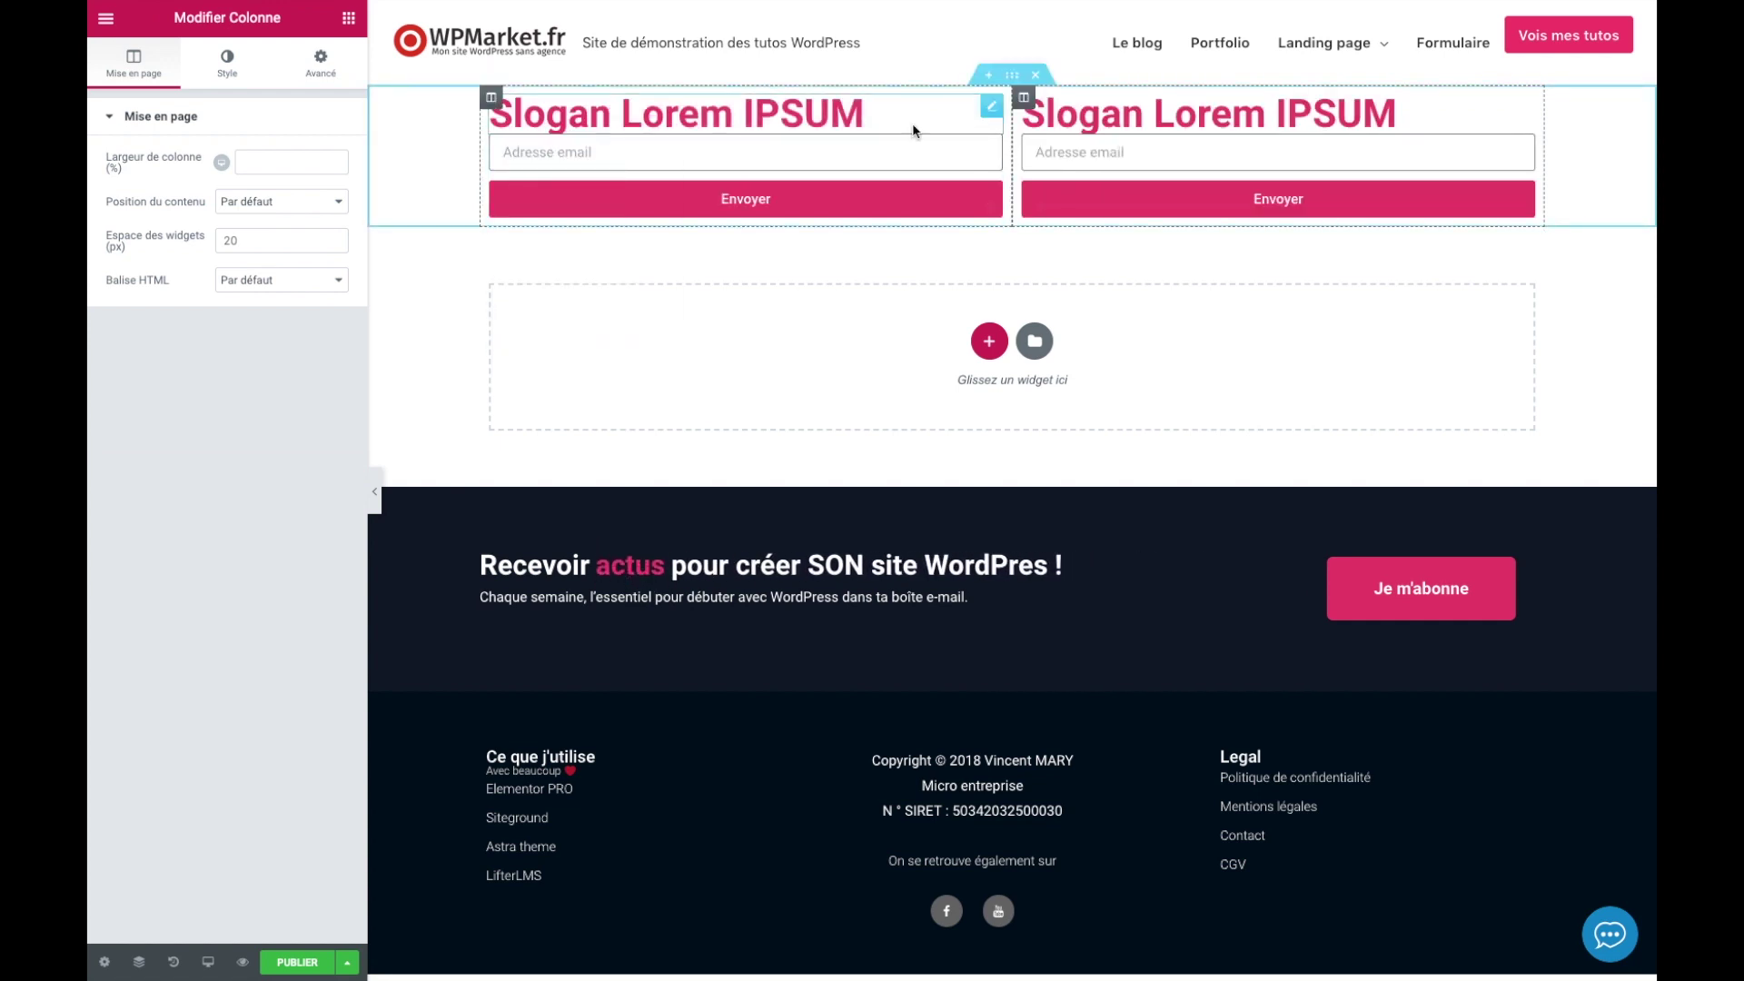
Delete the heading and the form from the left column of the section.
{"action": "right_click", "coordinate": [979, 127]}
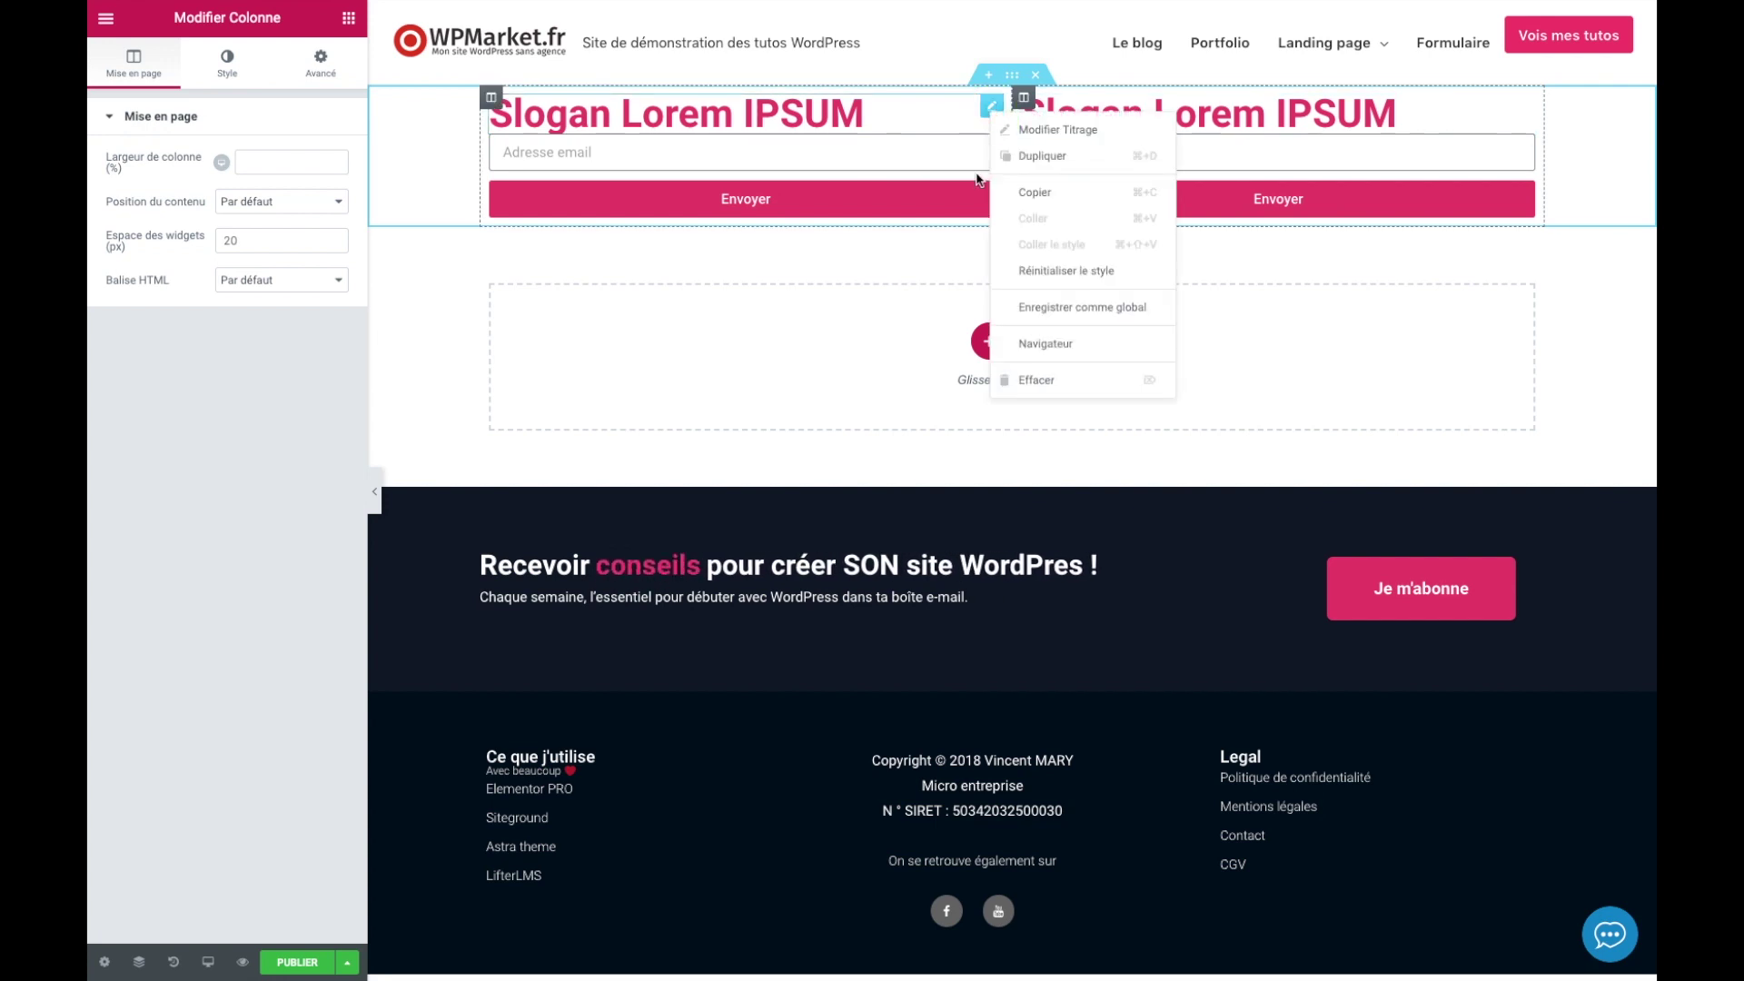
{"action": "left_click", "coordinate": [1043, 380]}
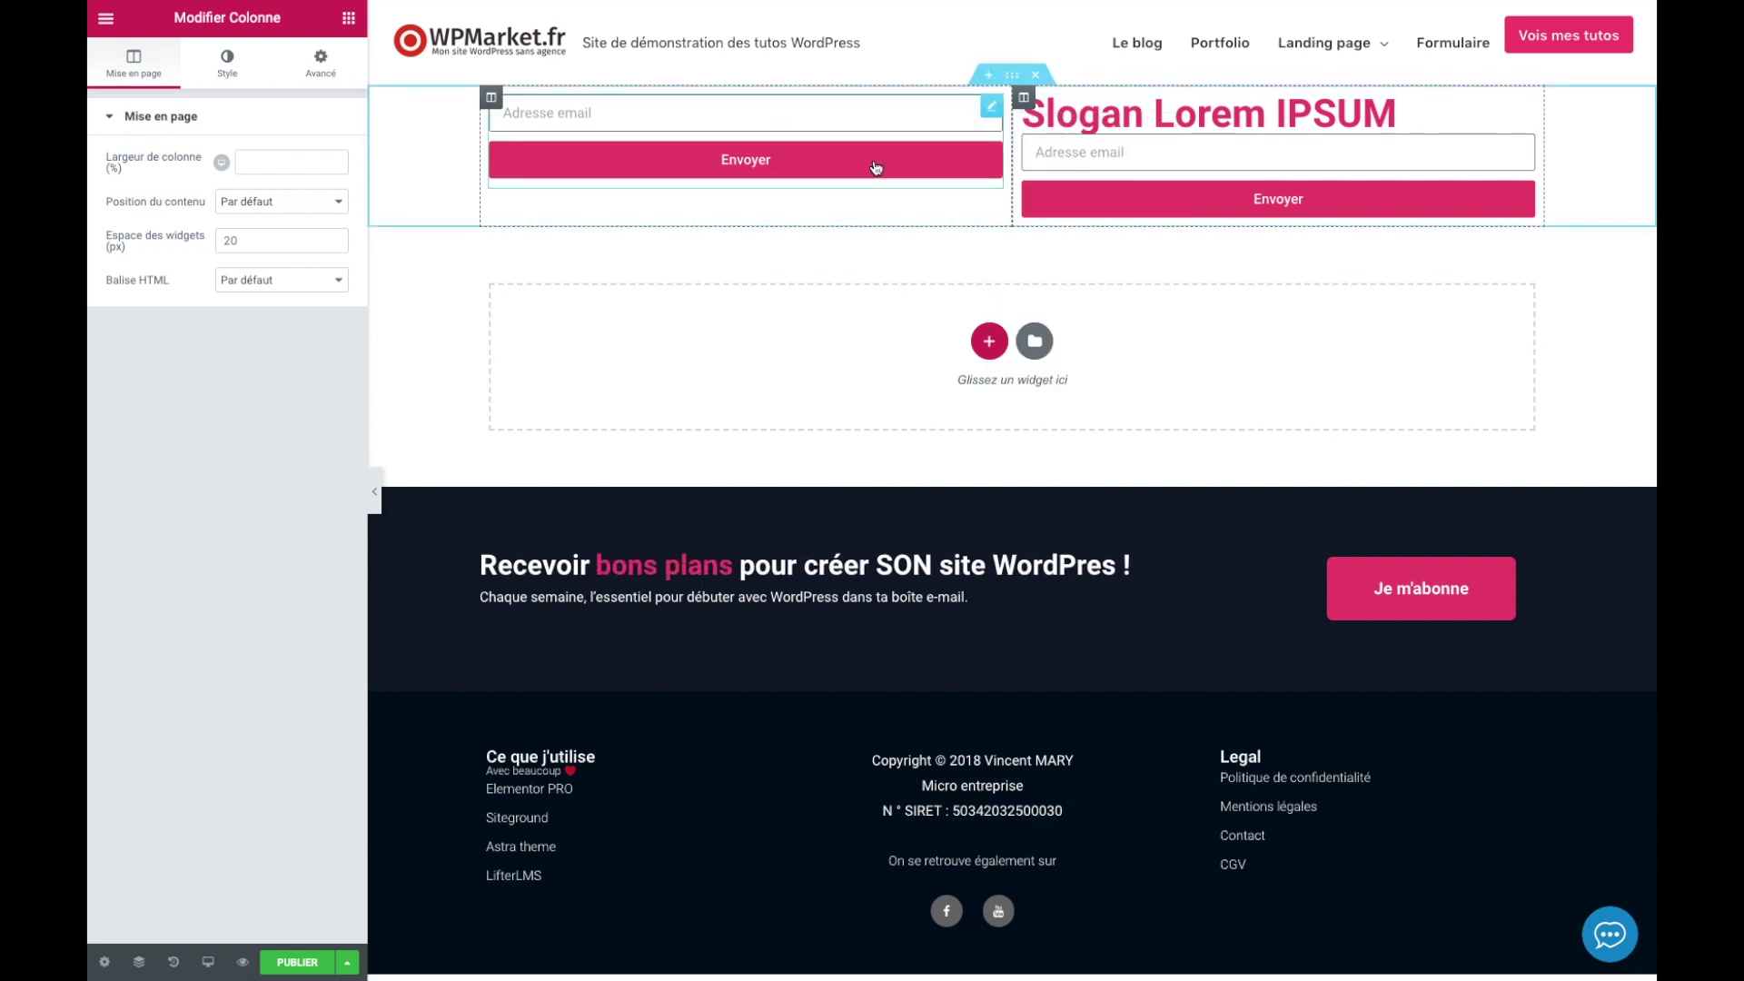
{"action": "right_click", "coordinate": [875, 166]}
{"action": "left_click", "coordinate": [926, 428]}
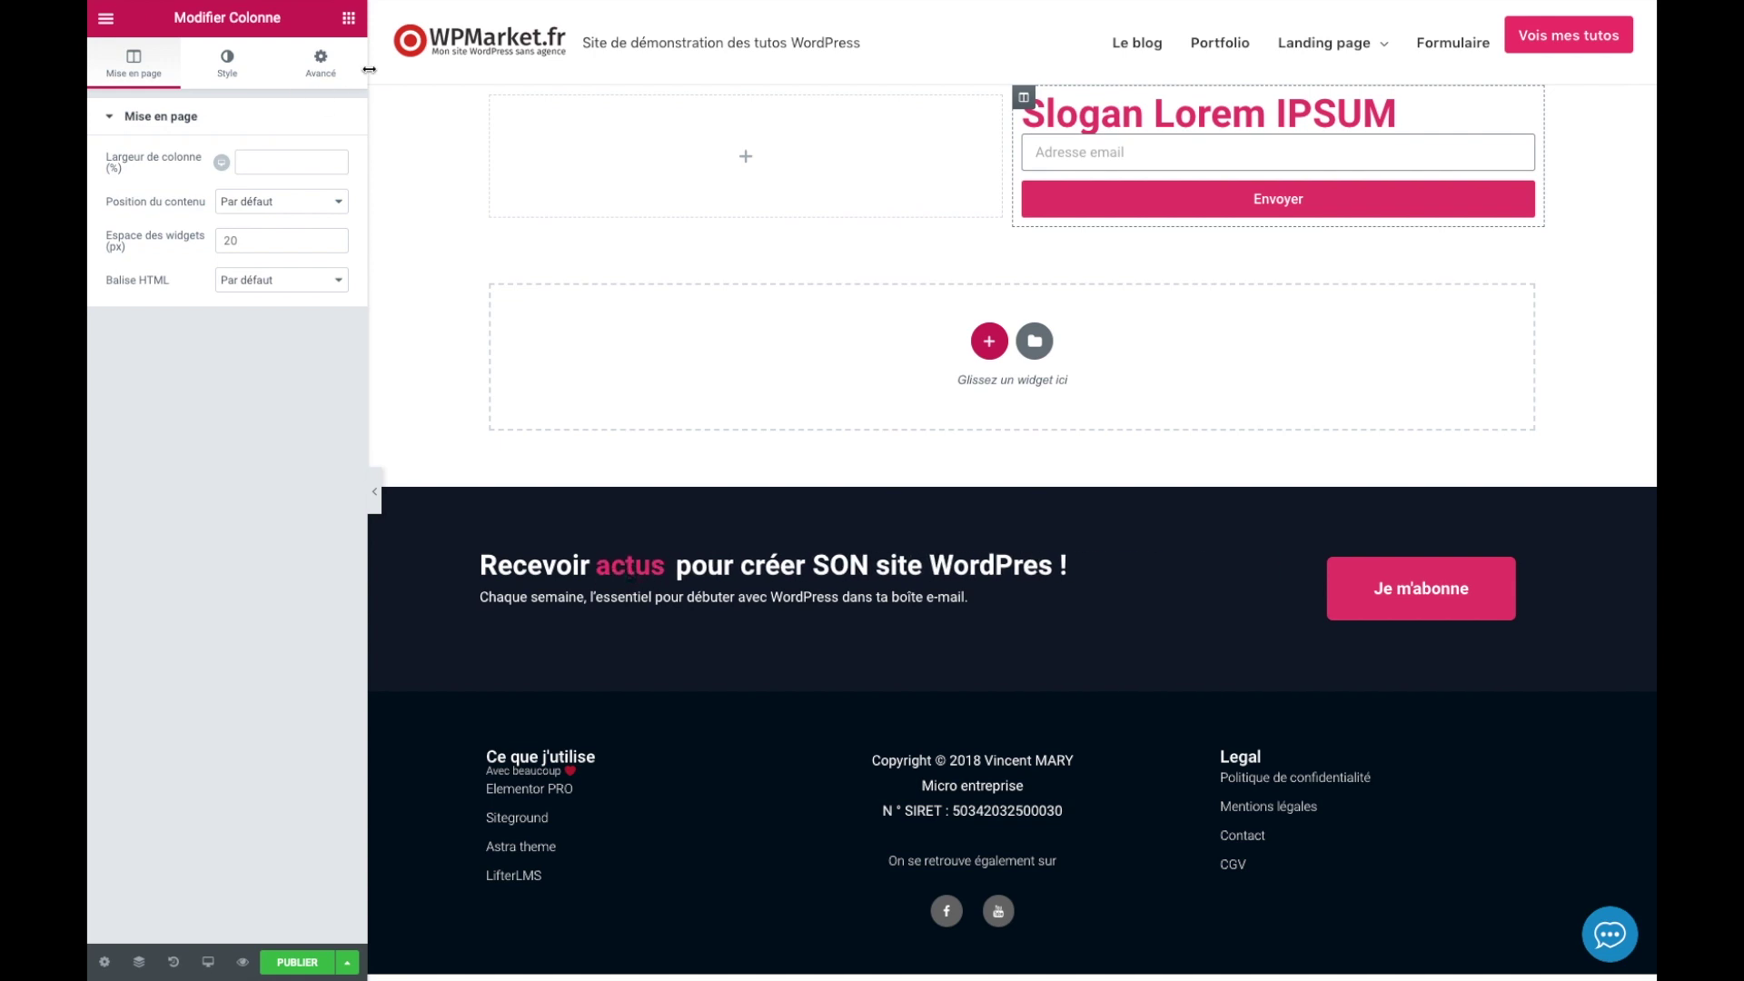
Add an Image widget to the empty left column and insert 2-1.png from the media library.
{"action": "left_click", "coordinate": [348, 18]}
{"action": "left_click_drag", "start_coordinate": [188, 266], "coordinate": [781, 127]}
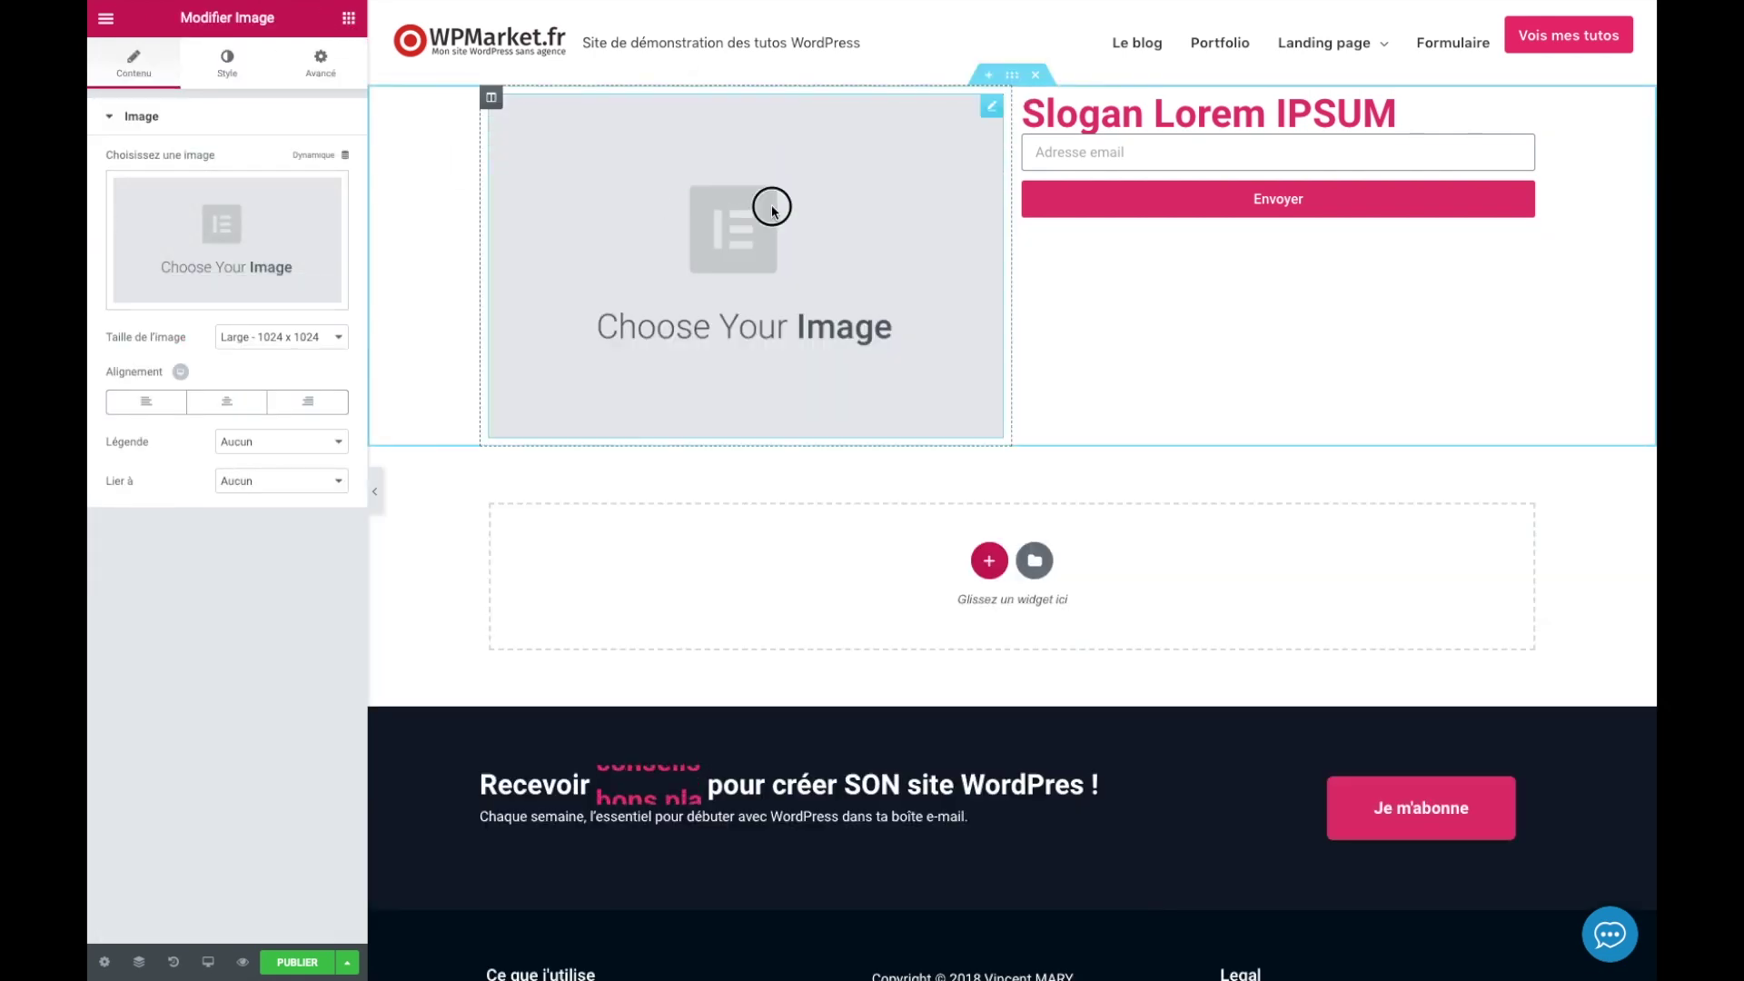
{"action": "left_click", "coordinate": [294, 271]}
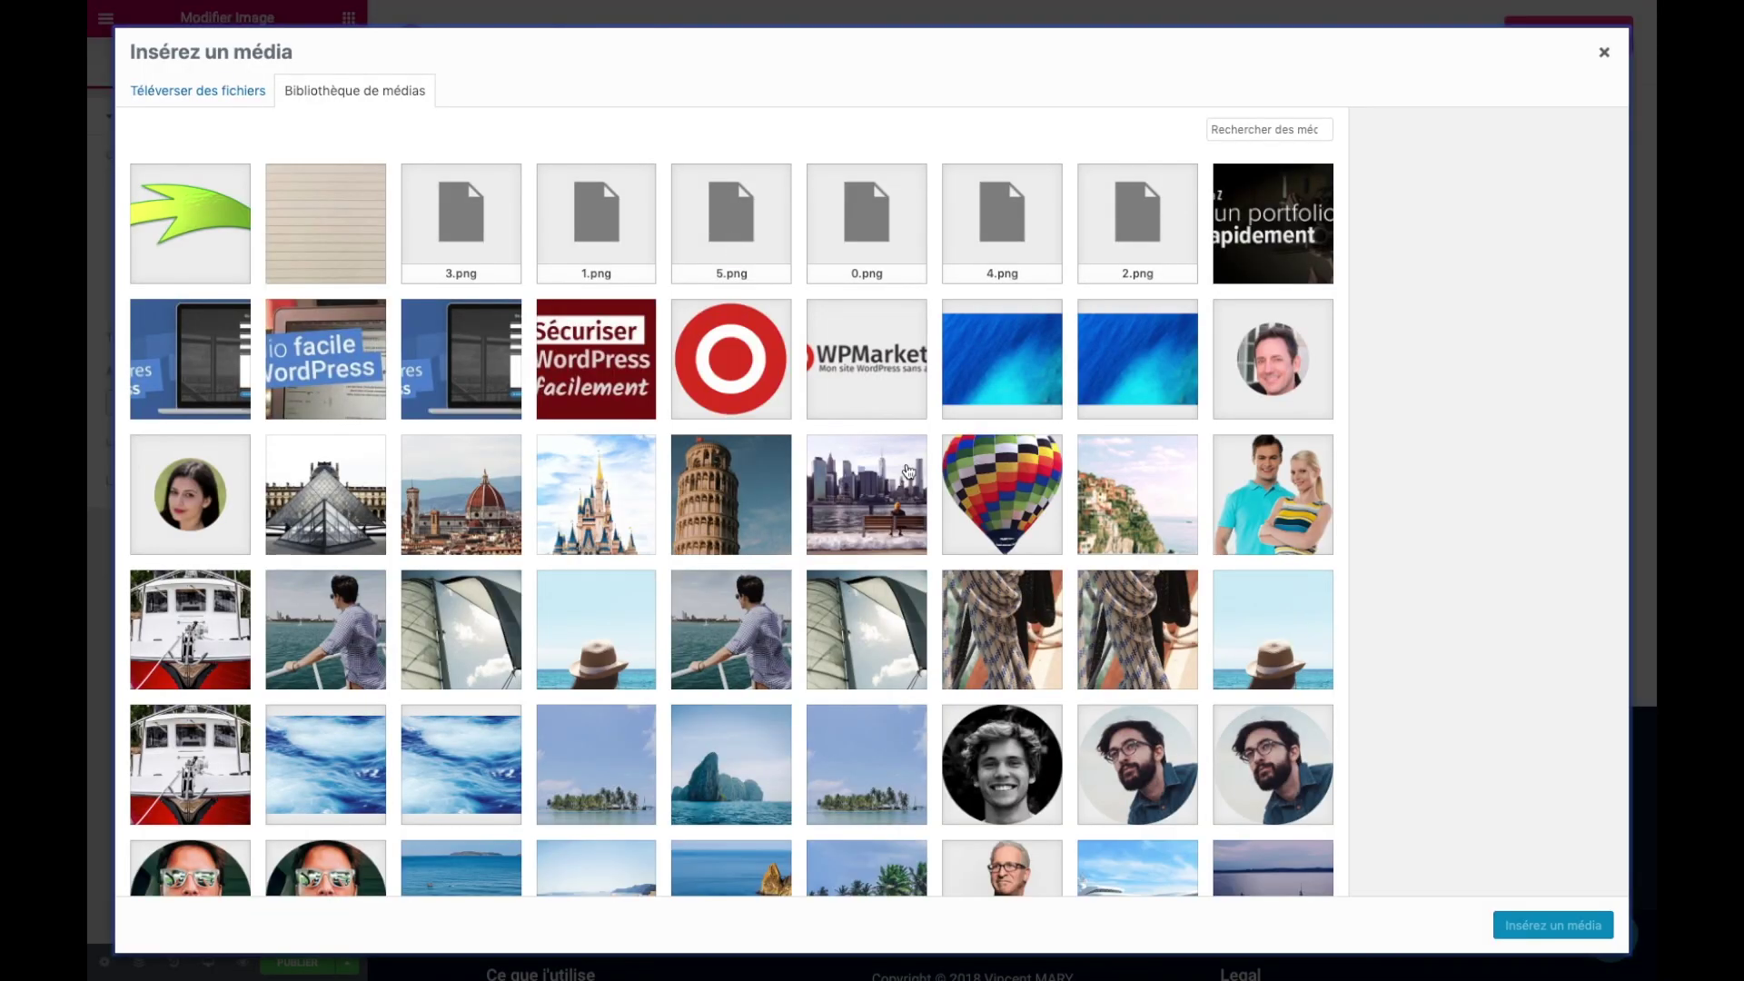
{"action": "scroll", "coordinate": [652, 537], "scroll_direction": "down", "scroll_amount": 5}
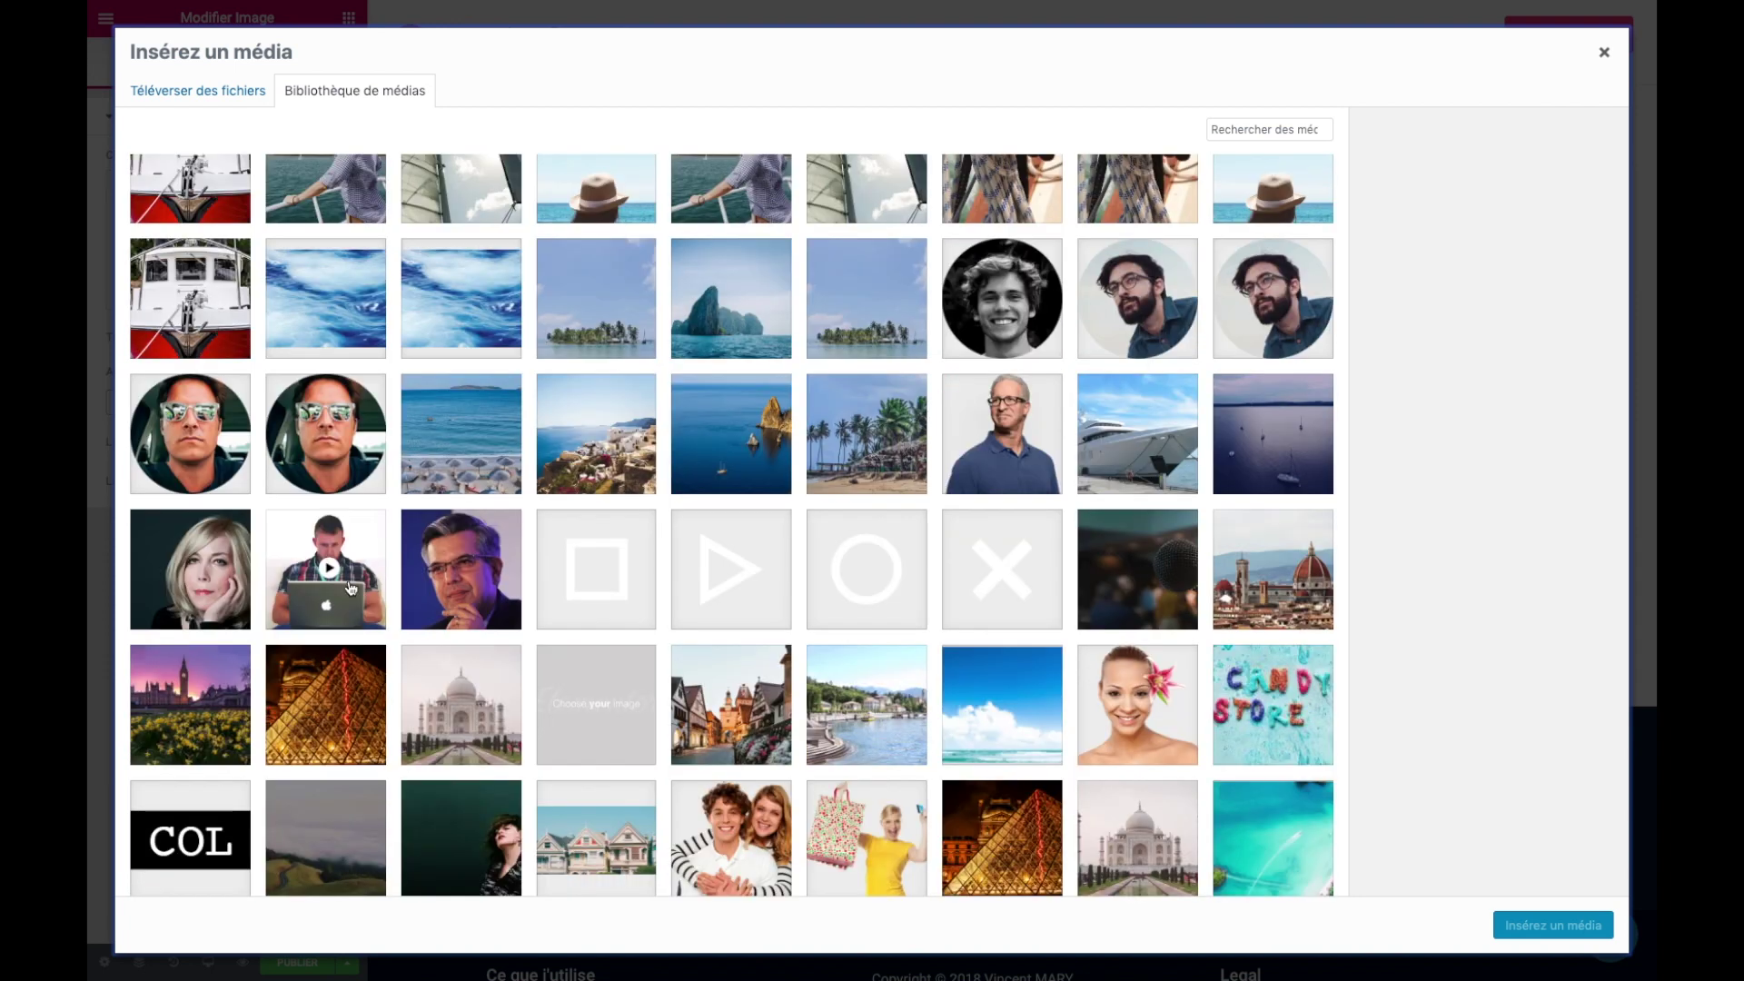
{"action": "left_click", "coordinate": [316, 578]}
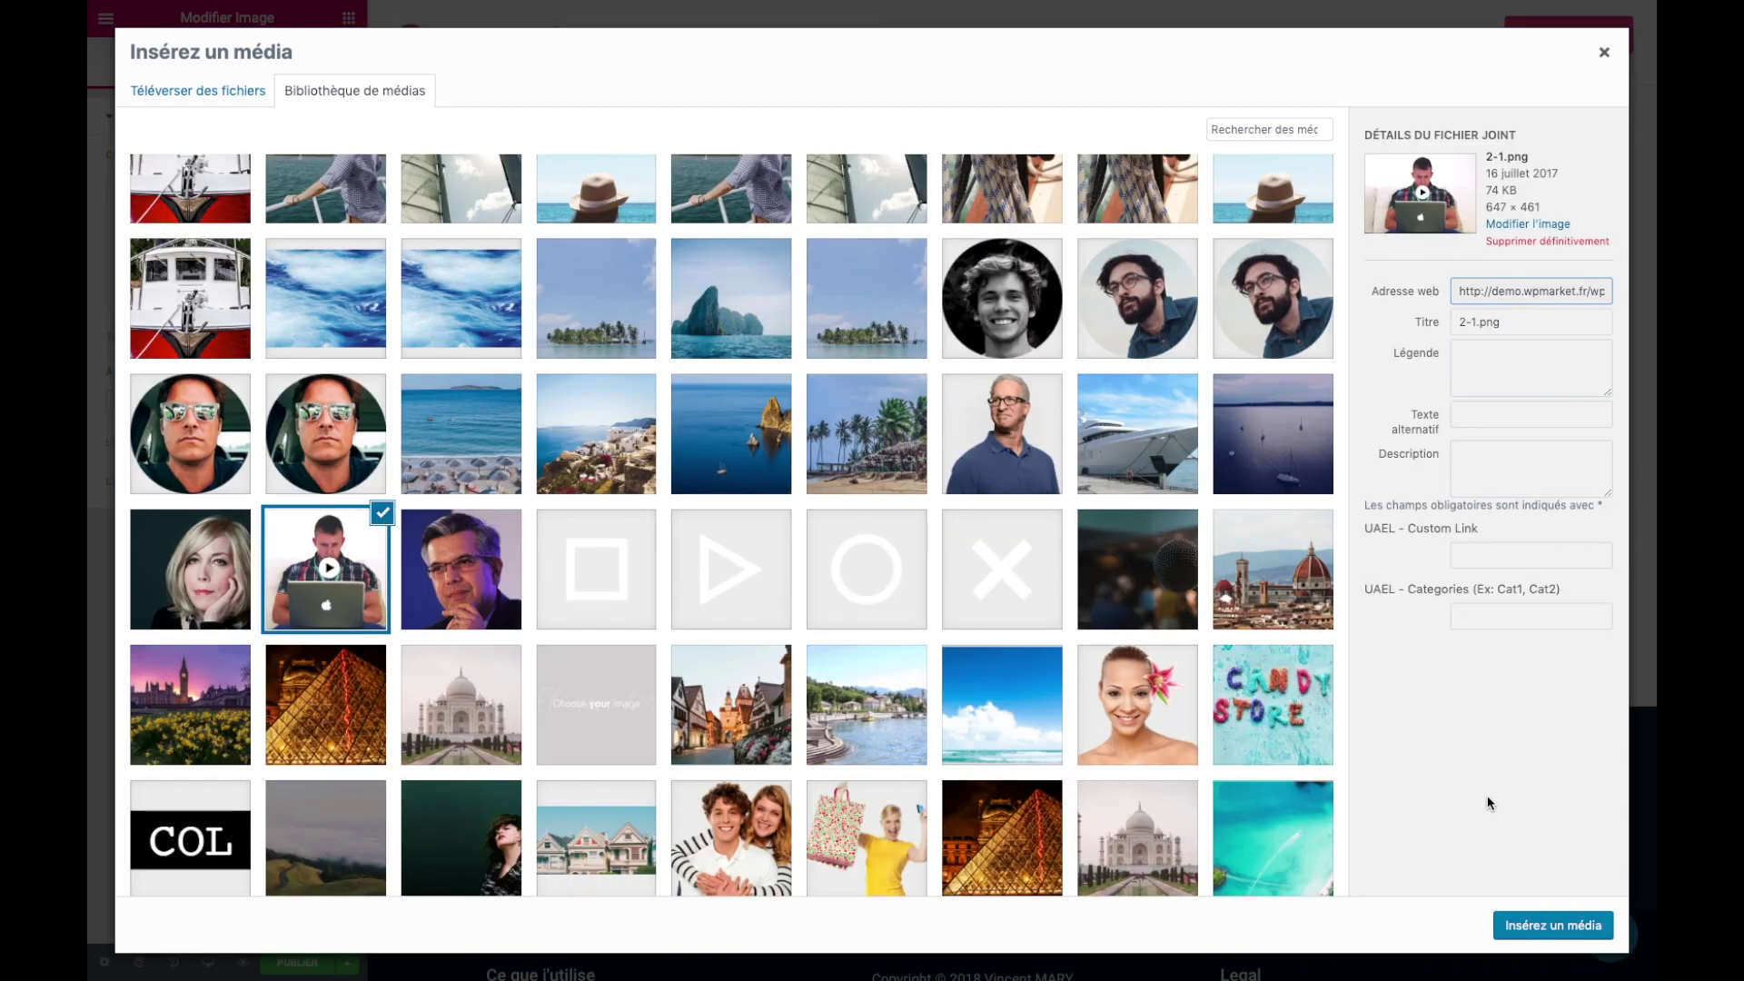
{"action": "left_click", "coordinate": [1574, 920]}
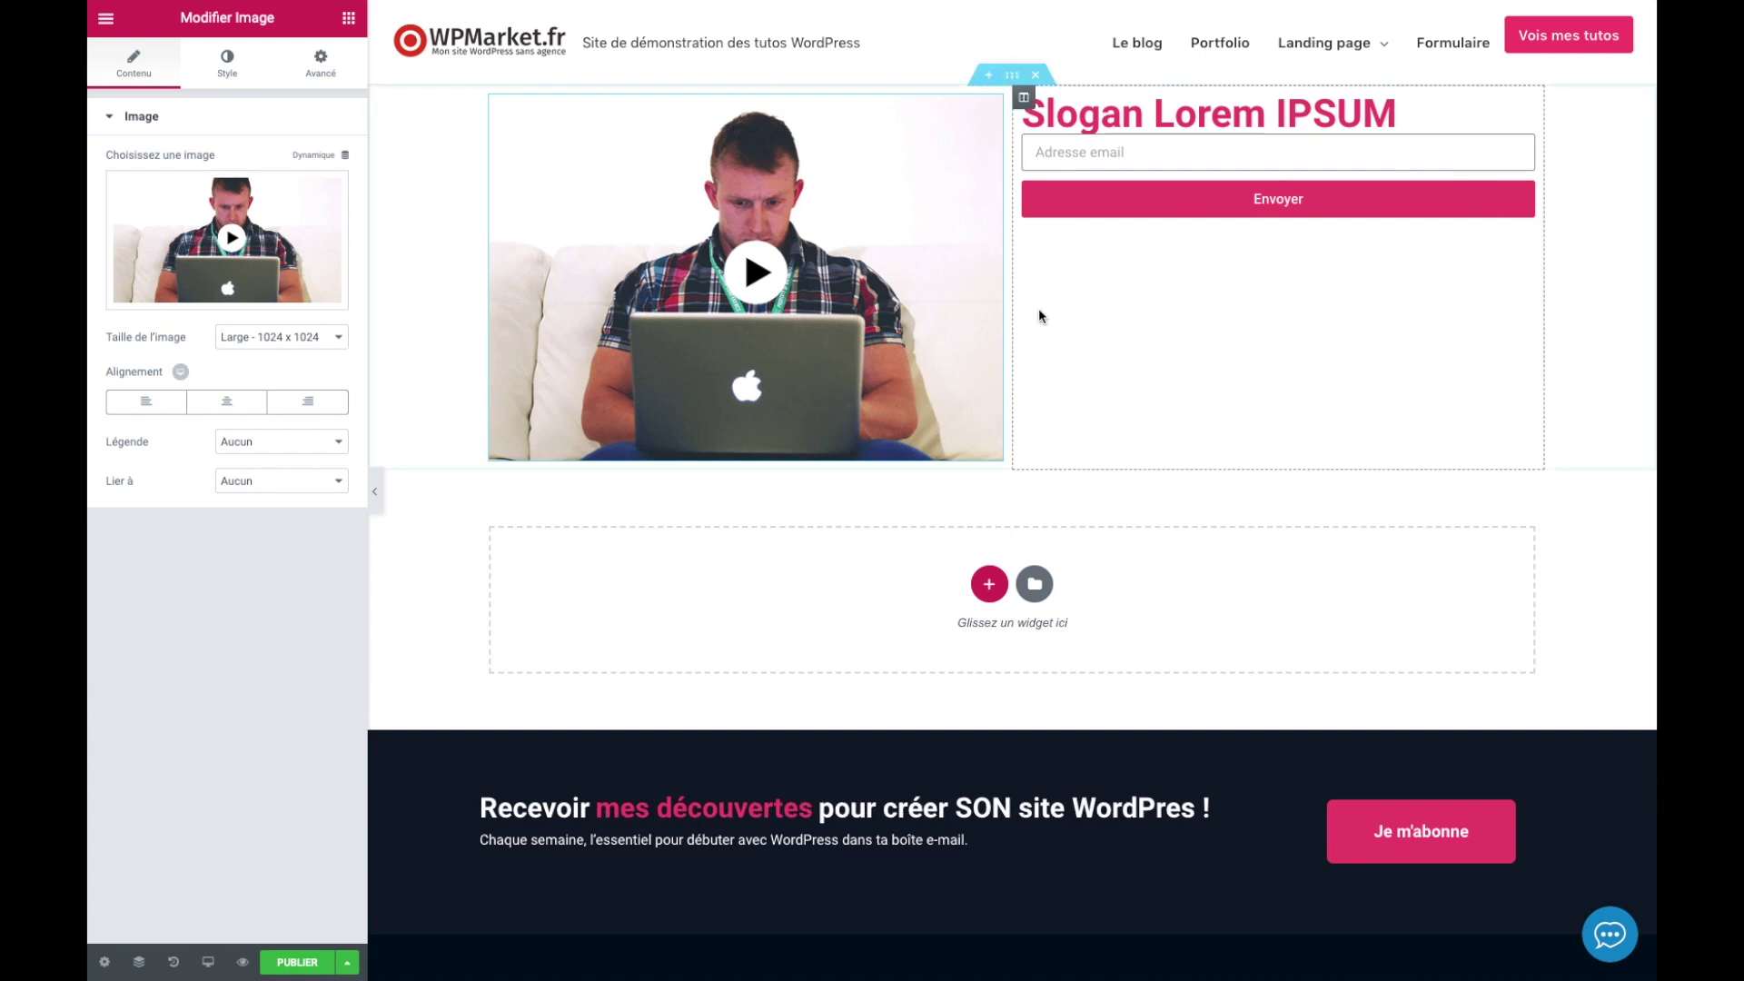
Narrow the image column and add a text editor widget between the slogan heading and the form.
{"action": "left_click_drag", "start_coordinate": [1009, 302], "coordinate": [794, 268]}
{"action": "left_click", "coordinate": [348, 17]}
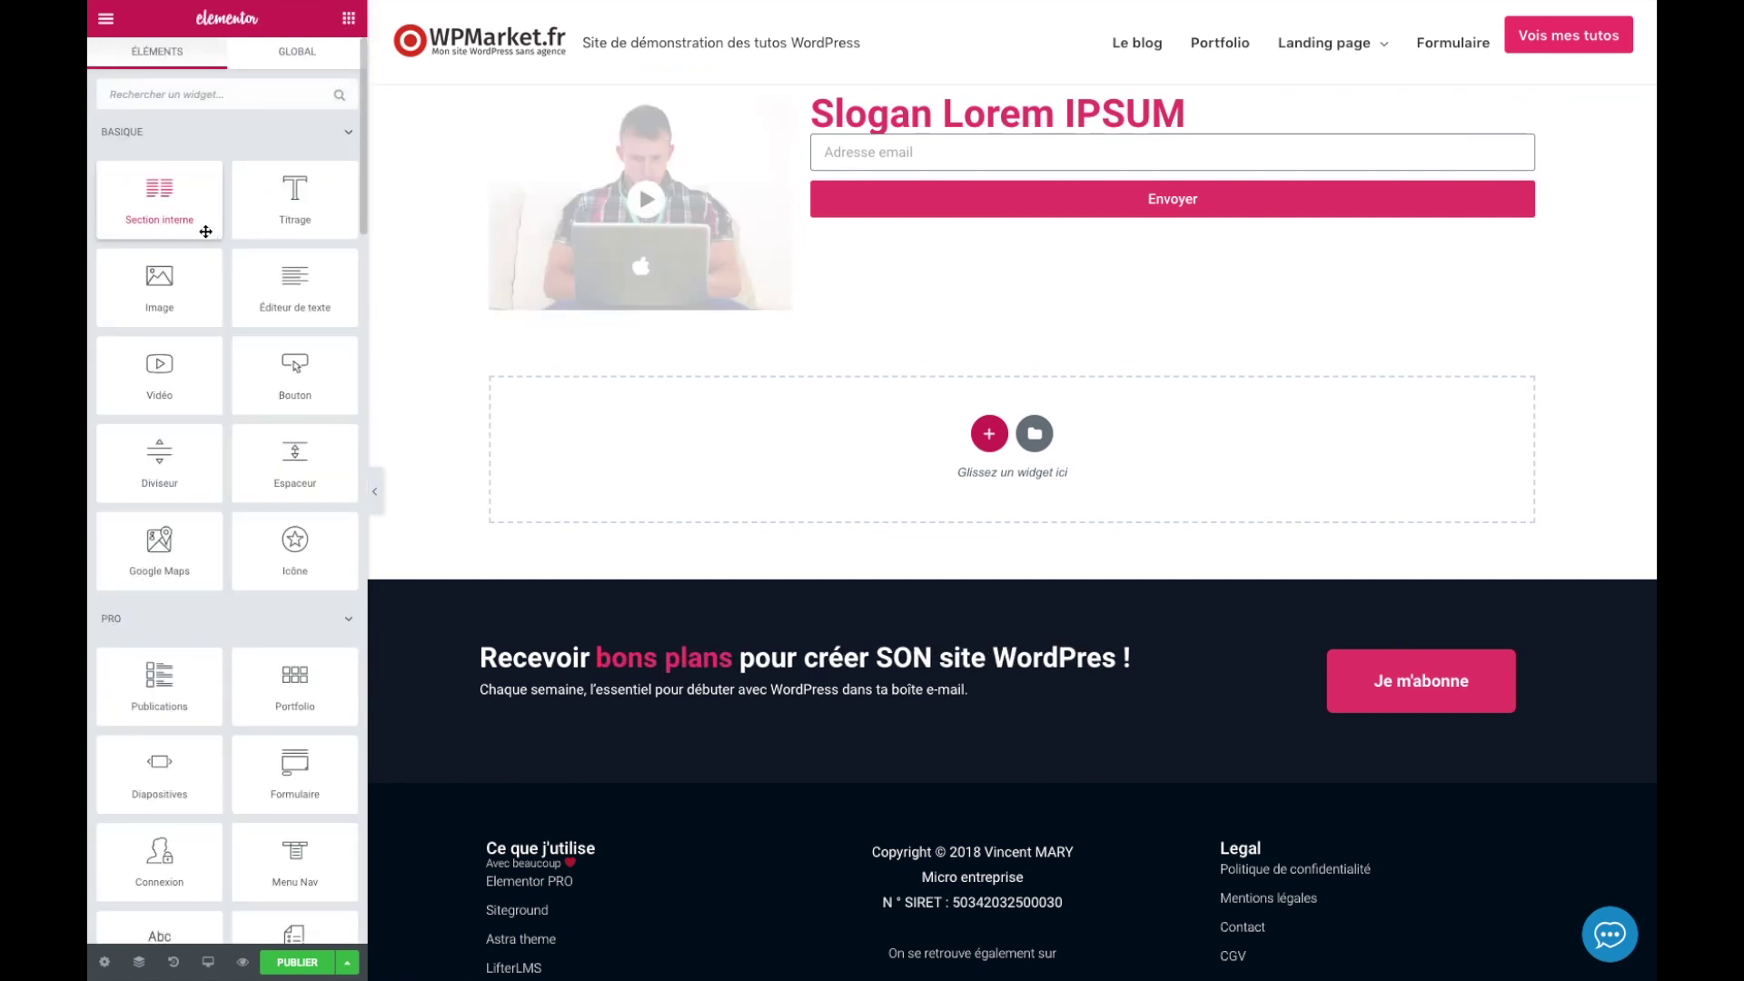
{"action": "left_click_drag", "start_coordinate": [294, 289], "coordinate": [878, 134]}
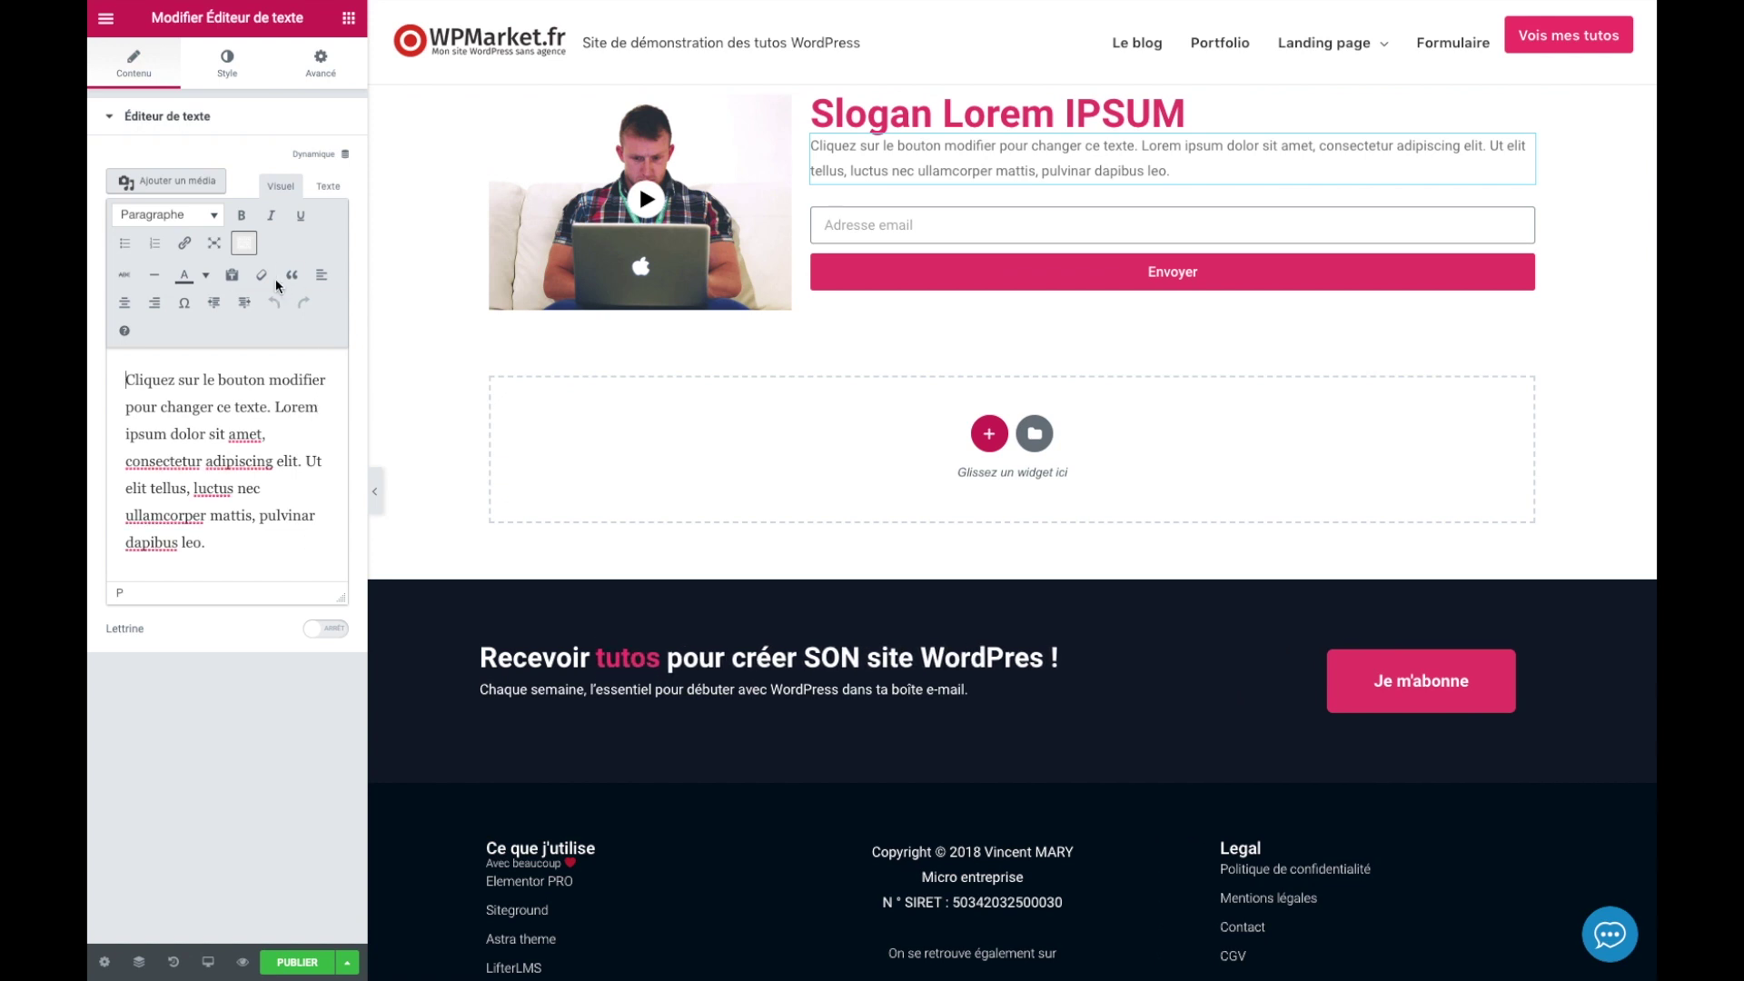
Turn the placeholder paragraph into a bulleted list, splitting it before "ce texte", "dolor sit" and "nec ullamcorper".
{"action": "left_click", "coordinate": [125, 244]}
{"action": "left_click", "coordinate": [170, 434]}
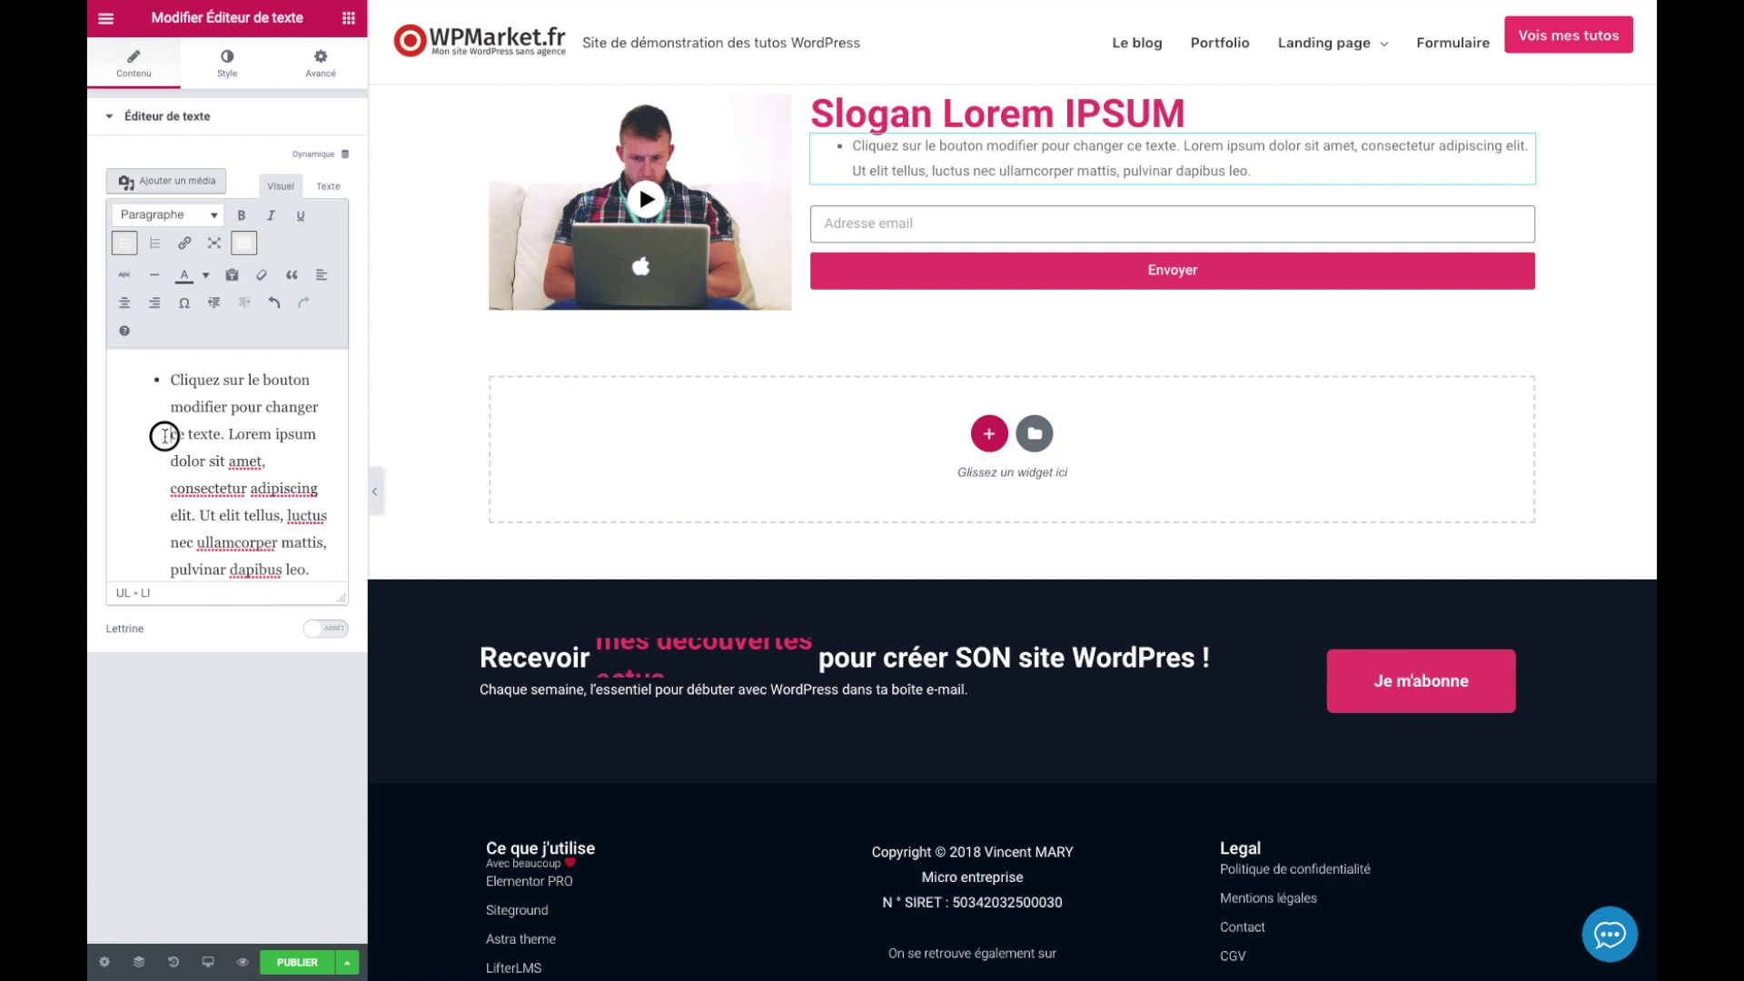
{"action": "key", "text": "Return"}
{"action": "left_click", "coordinate": [170, 462]}
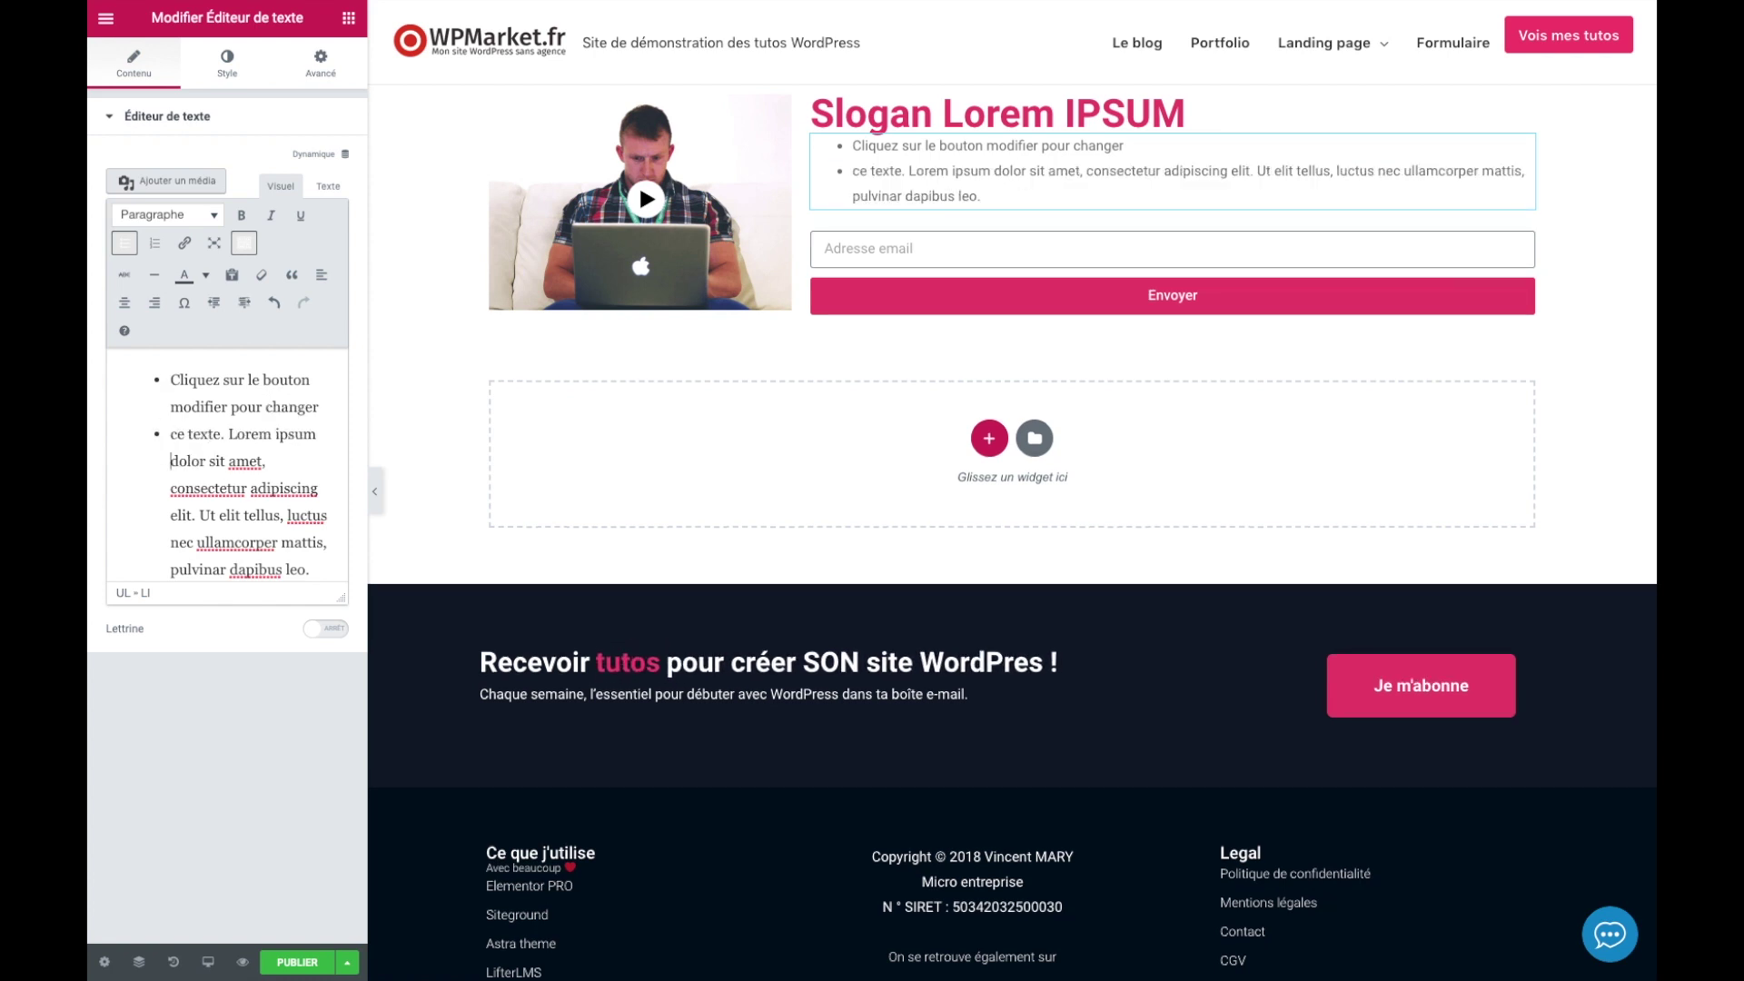
{"action": "key", "text": "Return"}
{"action": "left_click", "coordinate": [170, 542]}
{"action": "key", "text": "Return"}
Set the form's email field to a column width of 66%.
{"action": "left_click", "coordinate": [992, 245]}
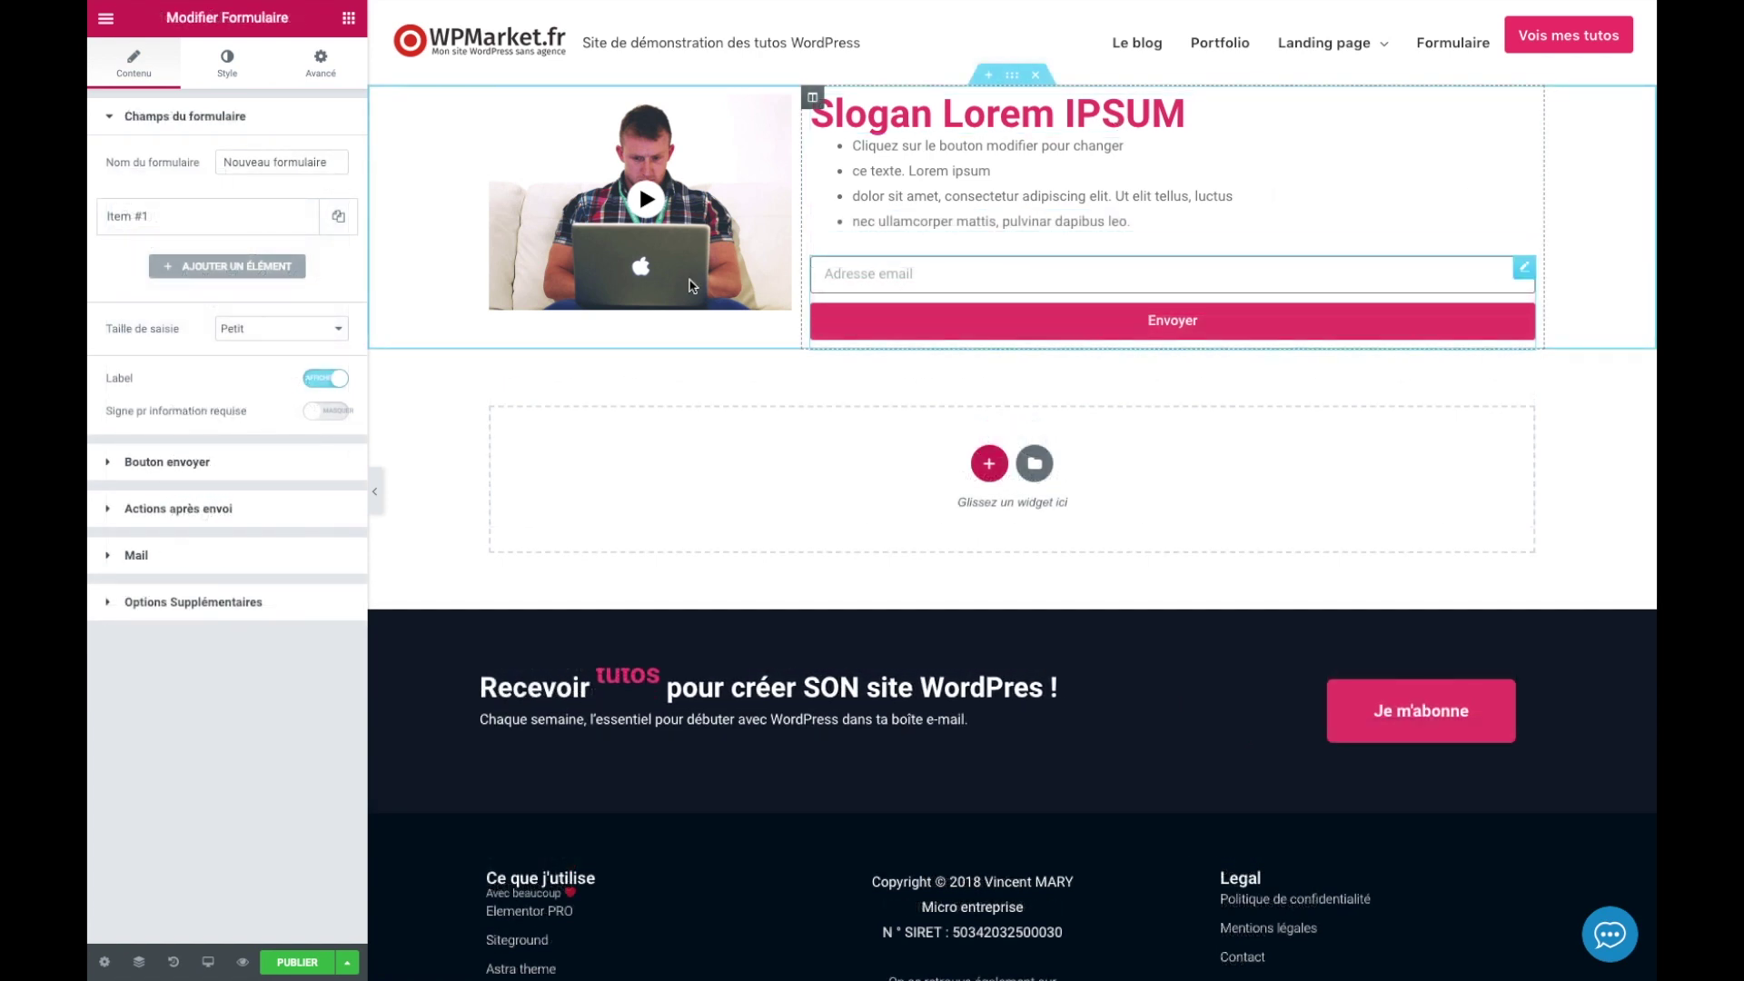
{"action": "left_click", "coordinate": [148, 222]}
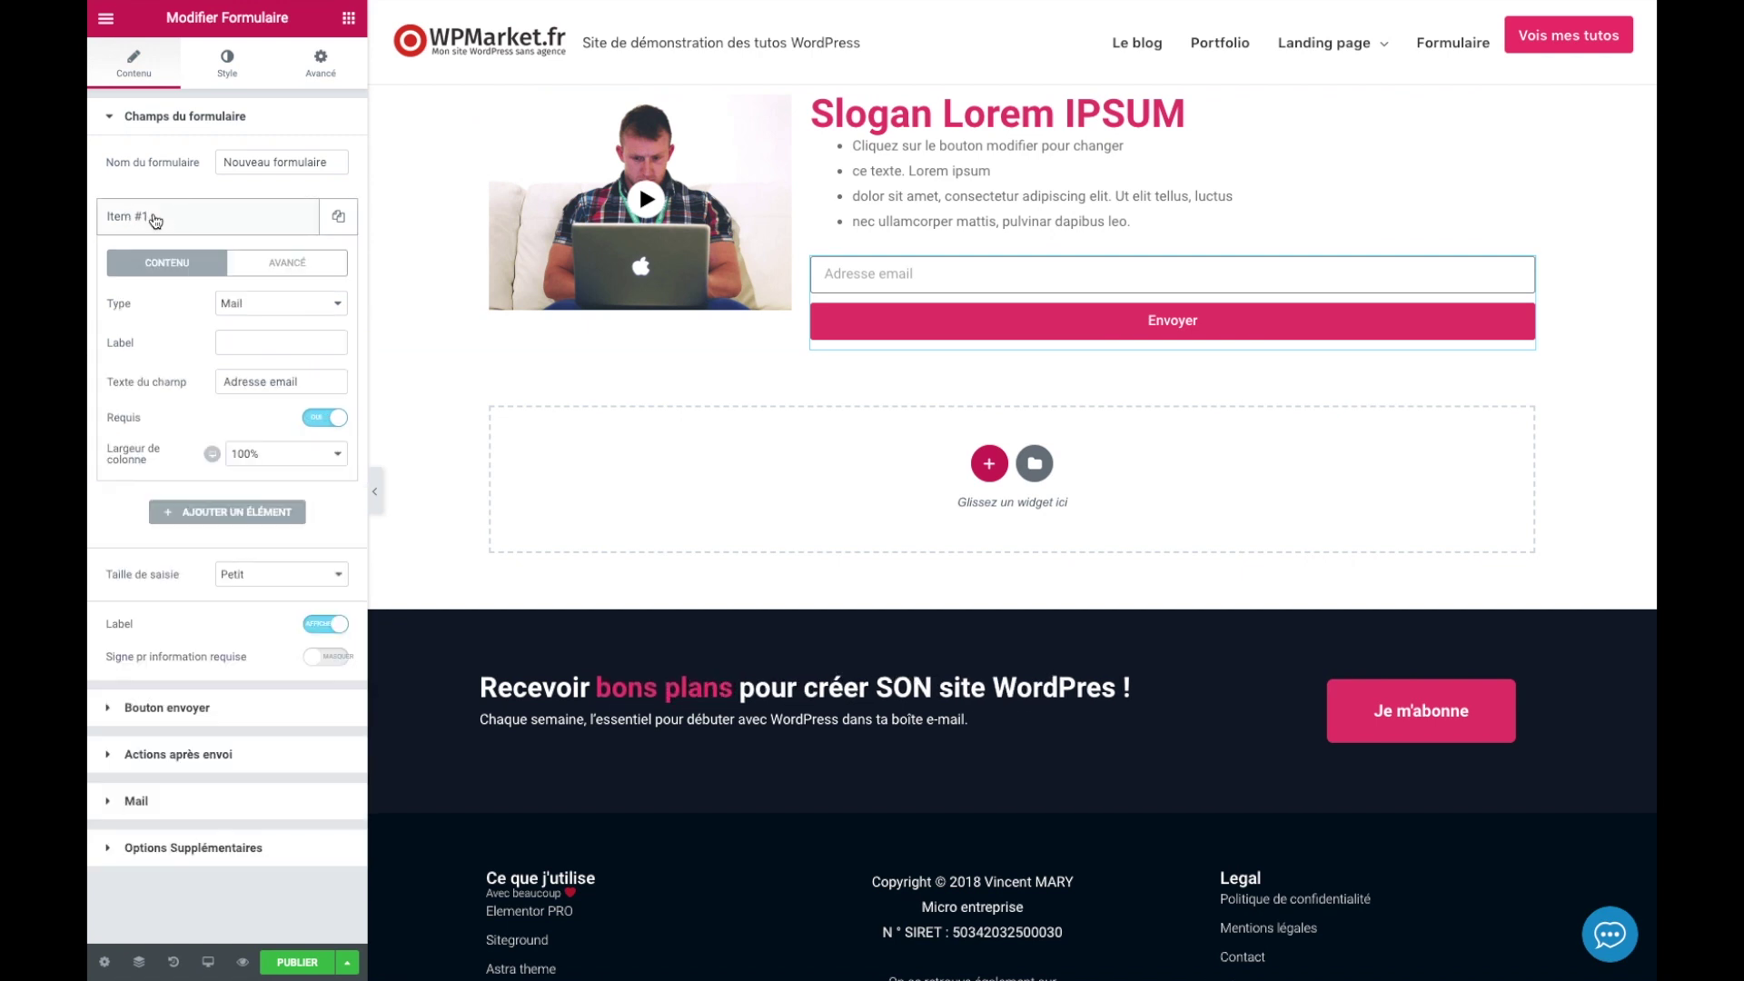
{"action": "left_click", "coordinate": [299, 456]}
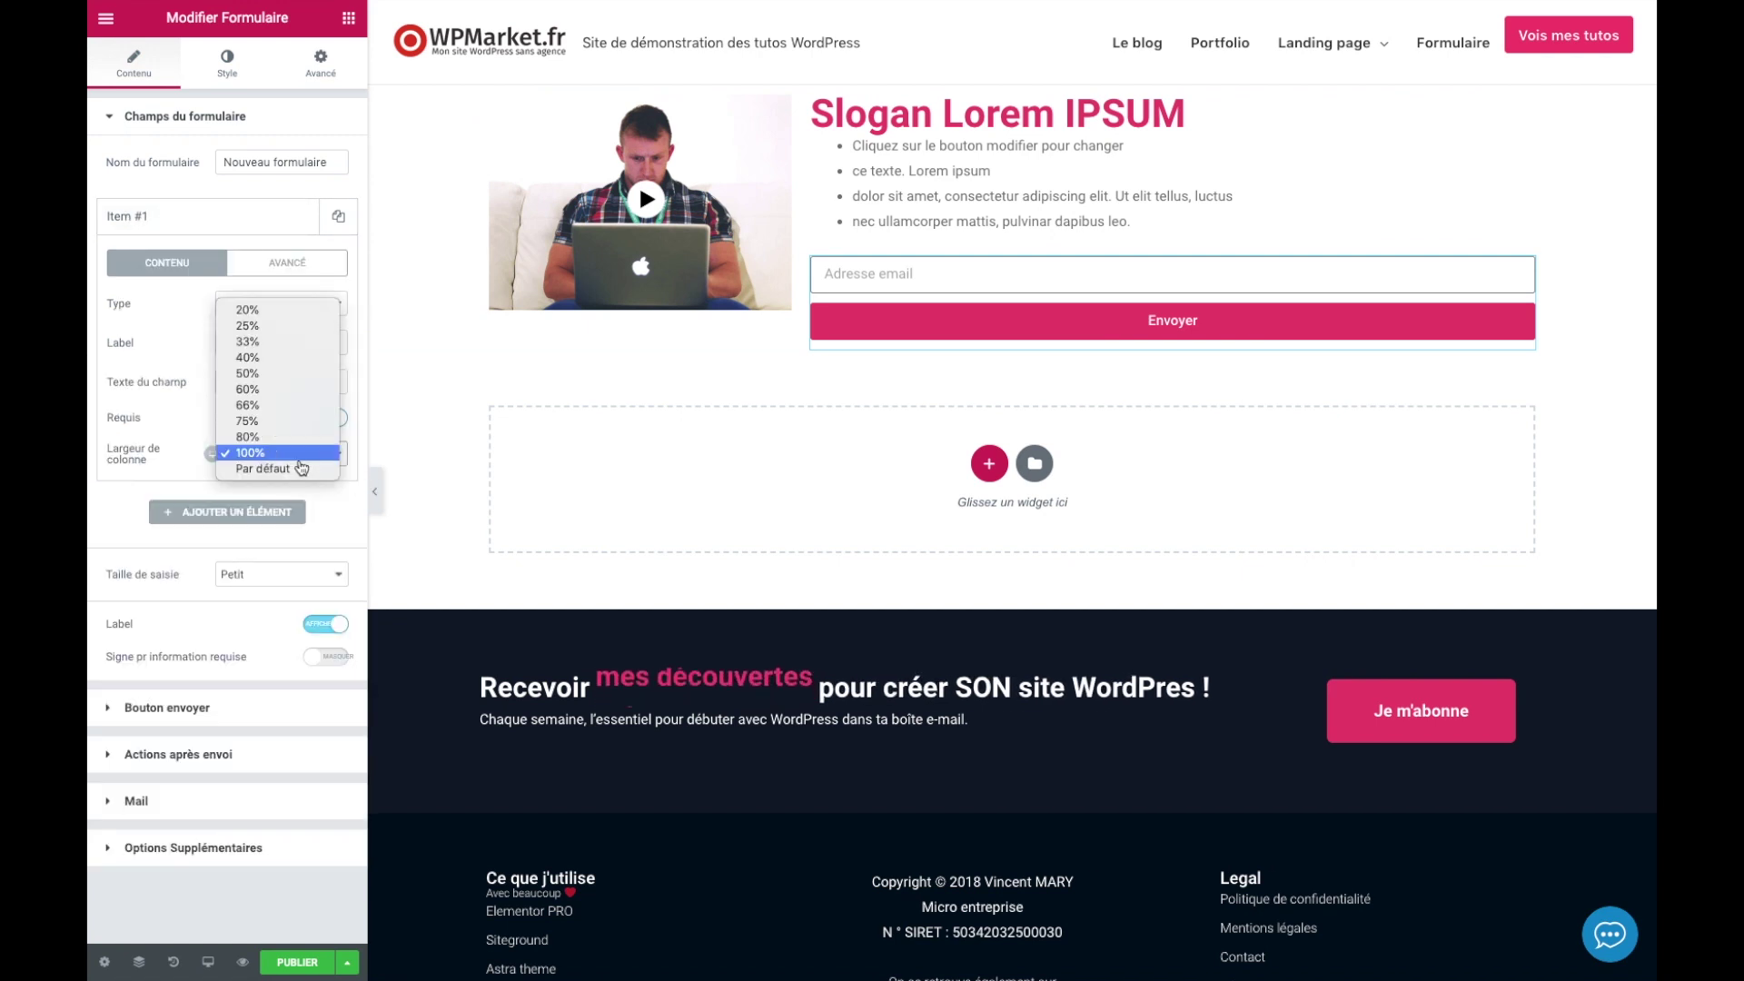
{"action": "left_click", "coordinate": [253, 404]}
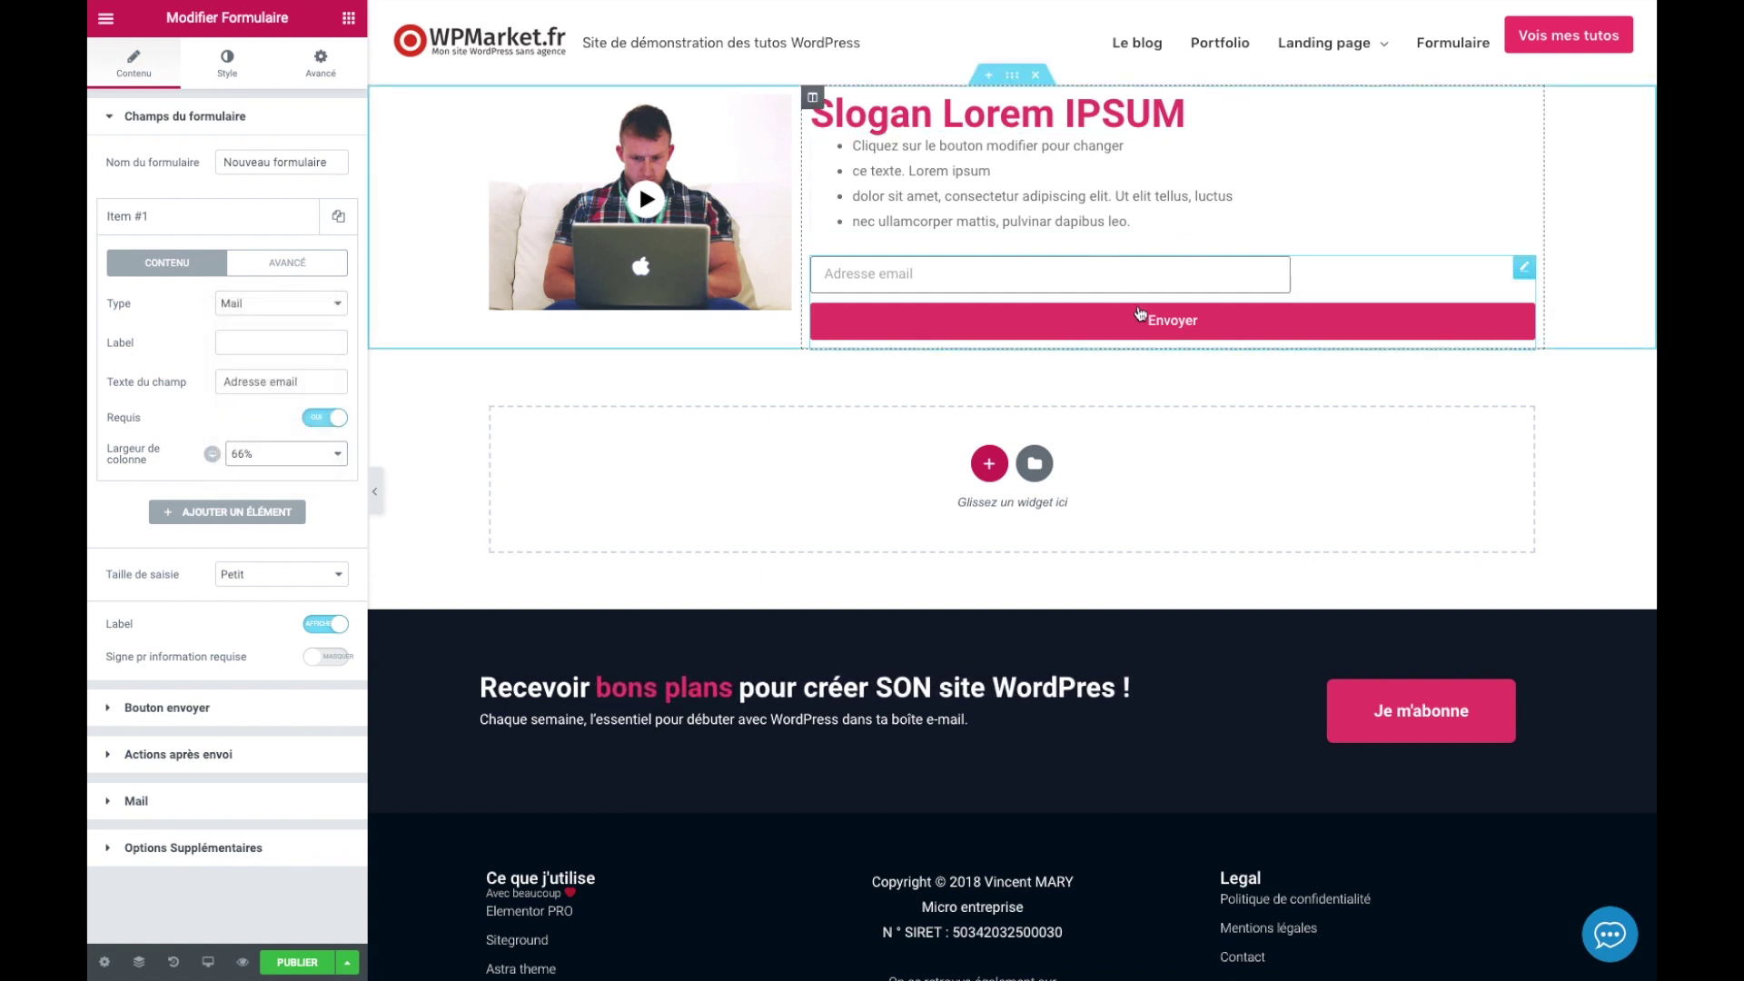
{"action": "left_click", "coordinate": [215, 224]}
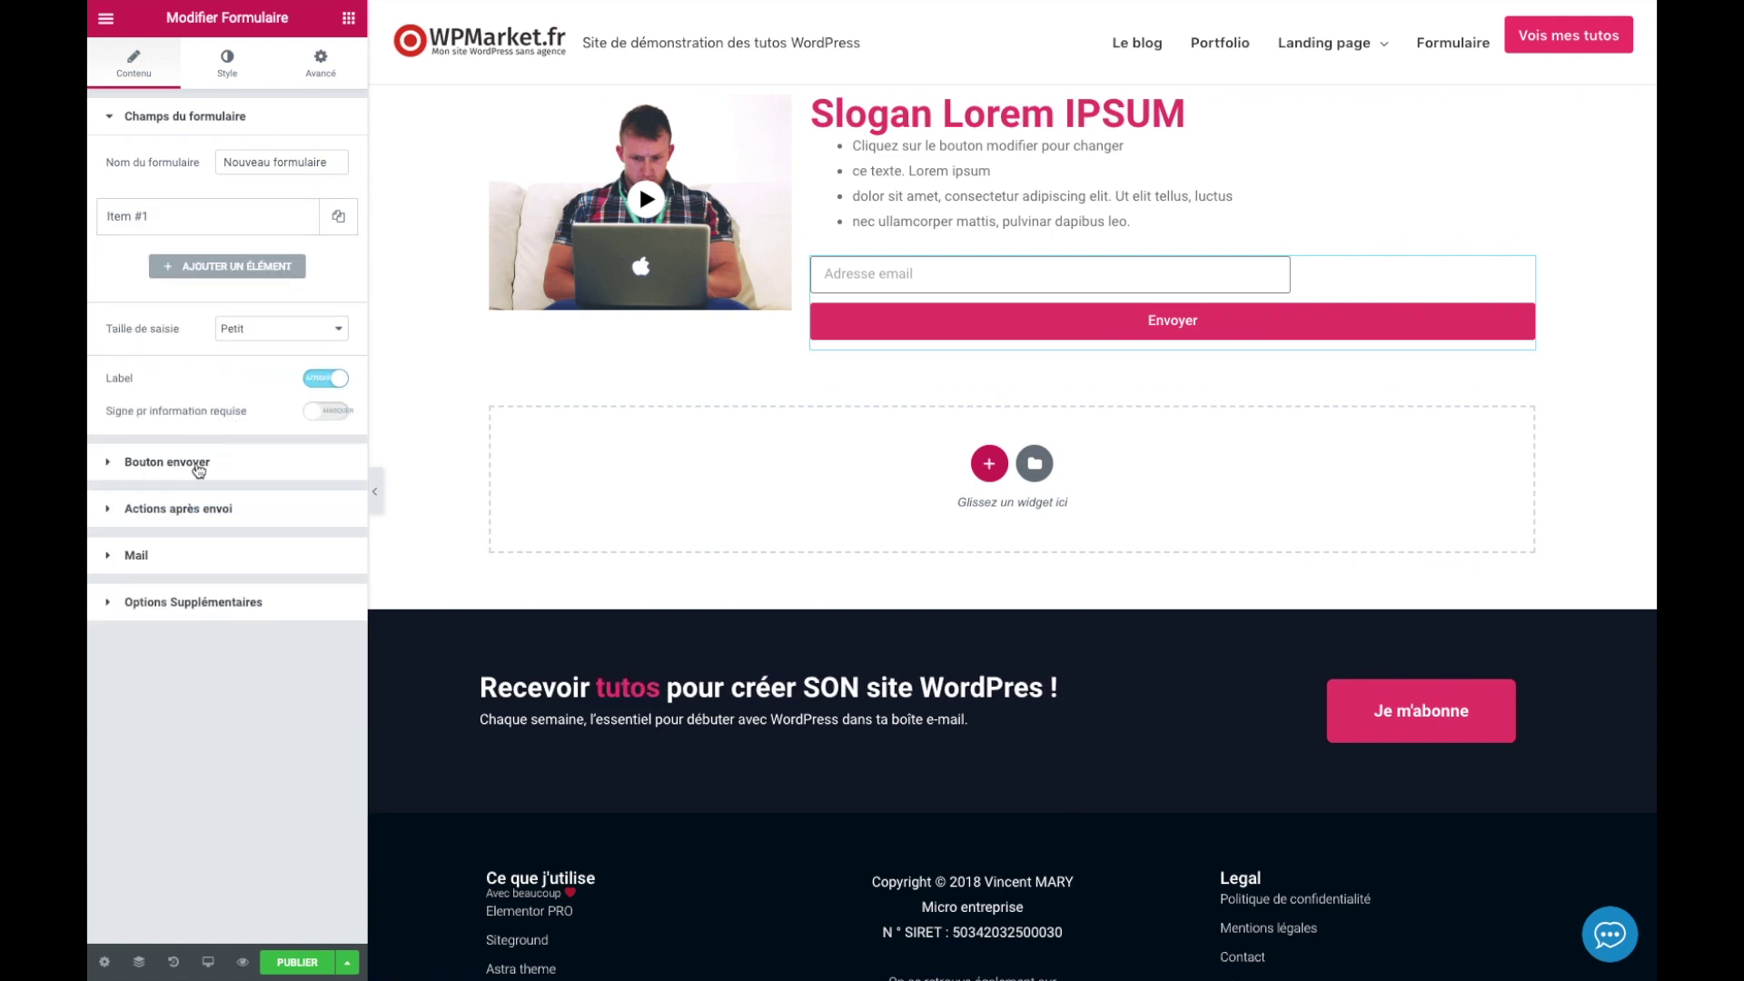
Set the form's submit button to a column width of 33%.
{"action": "left_click", "coordinate": [198, 468]}
{"action": "left_click", "coordinate": [243, 288]}
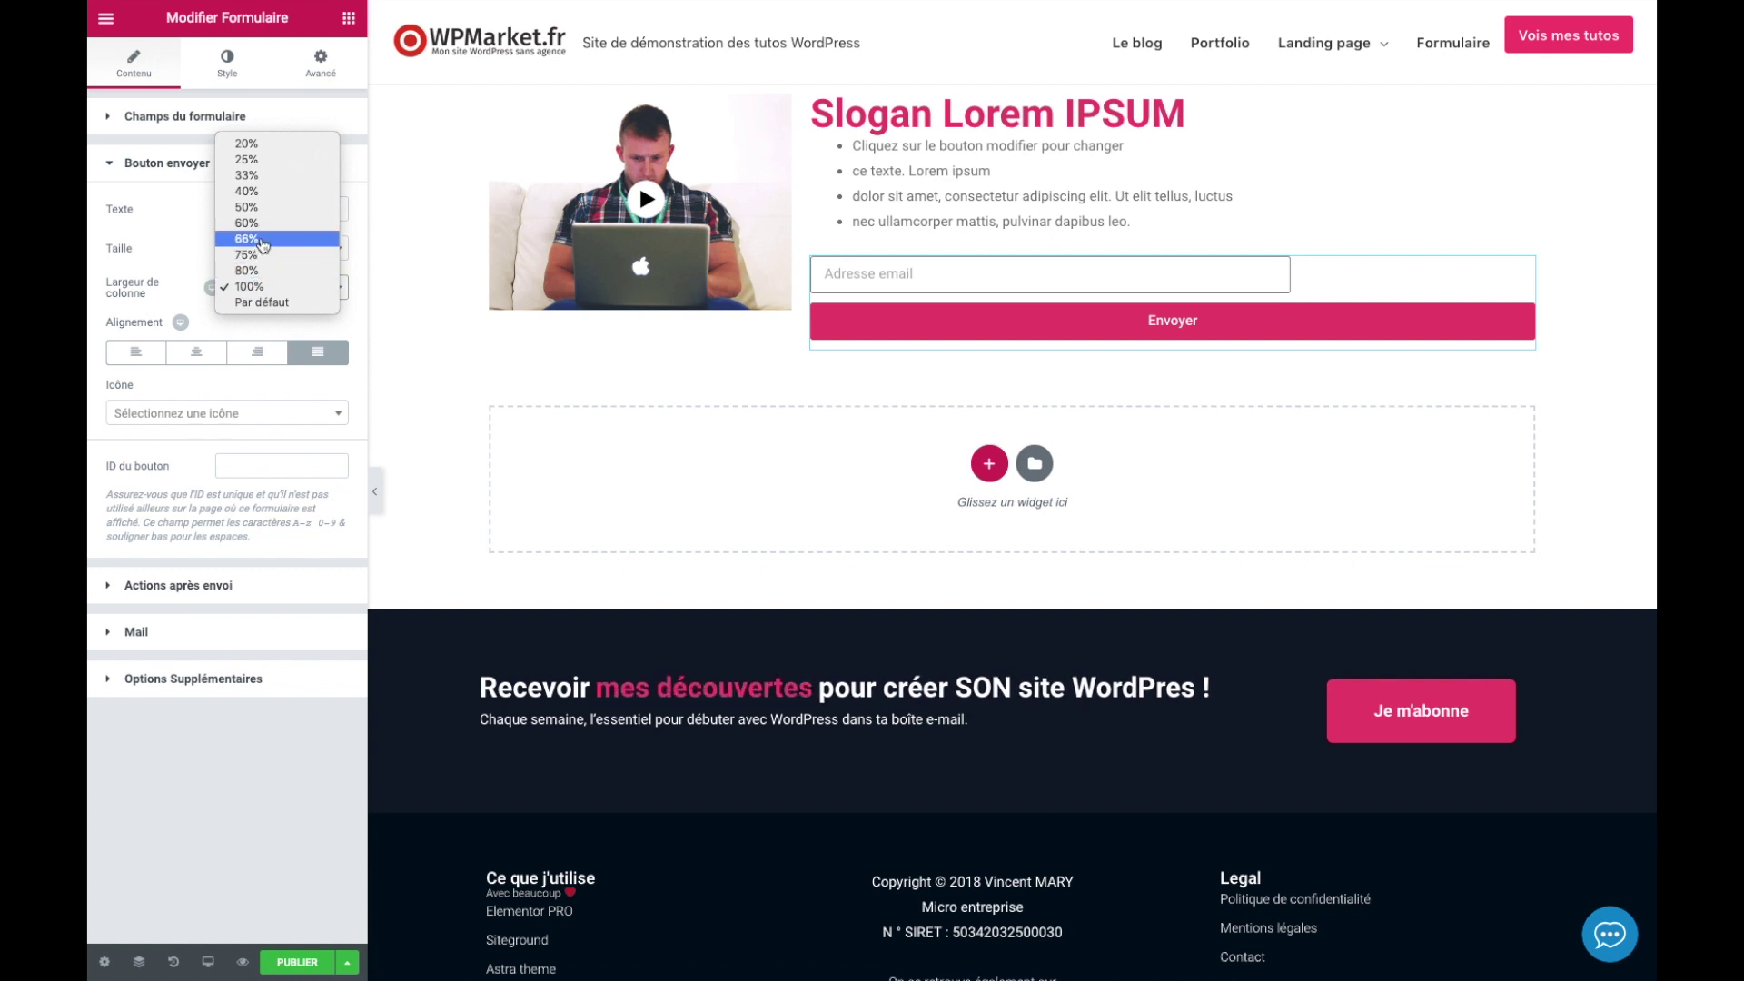
{"action": "left_click", "coordinate": [255, 182]}
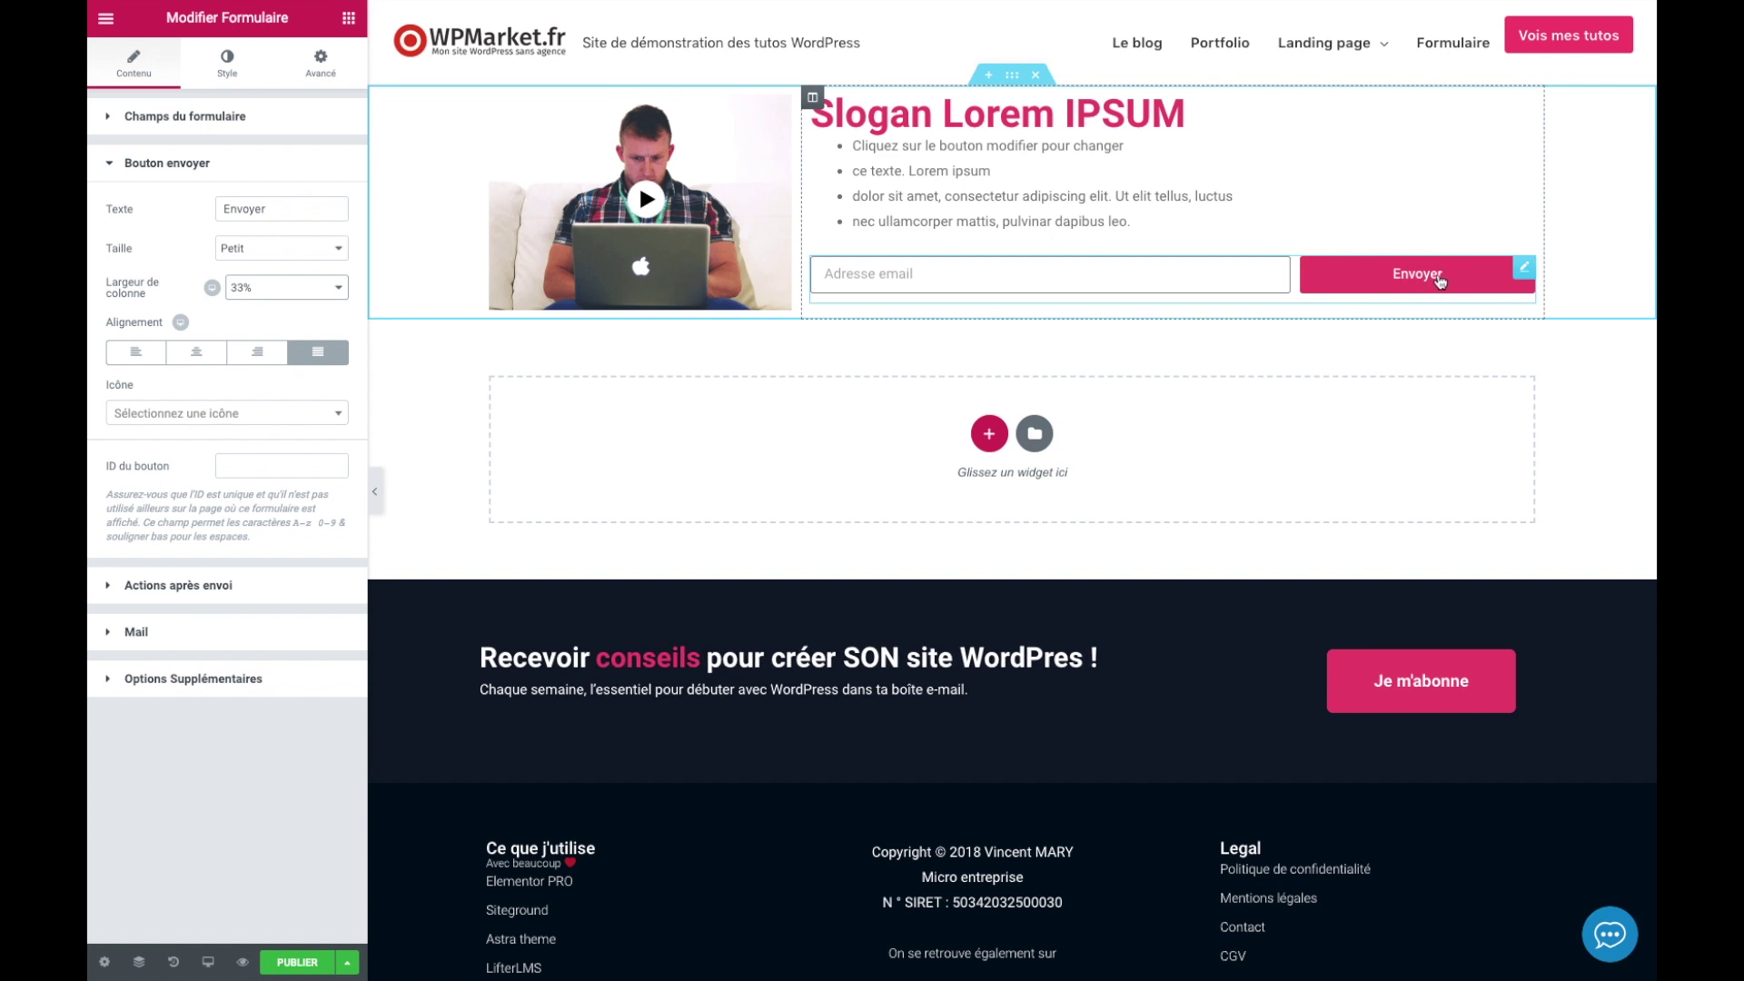
Change the form's submit button text to "Regarder la vidéo".
{"action": "double_click", "coordinate": [287, 208]}
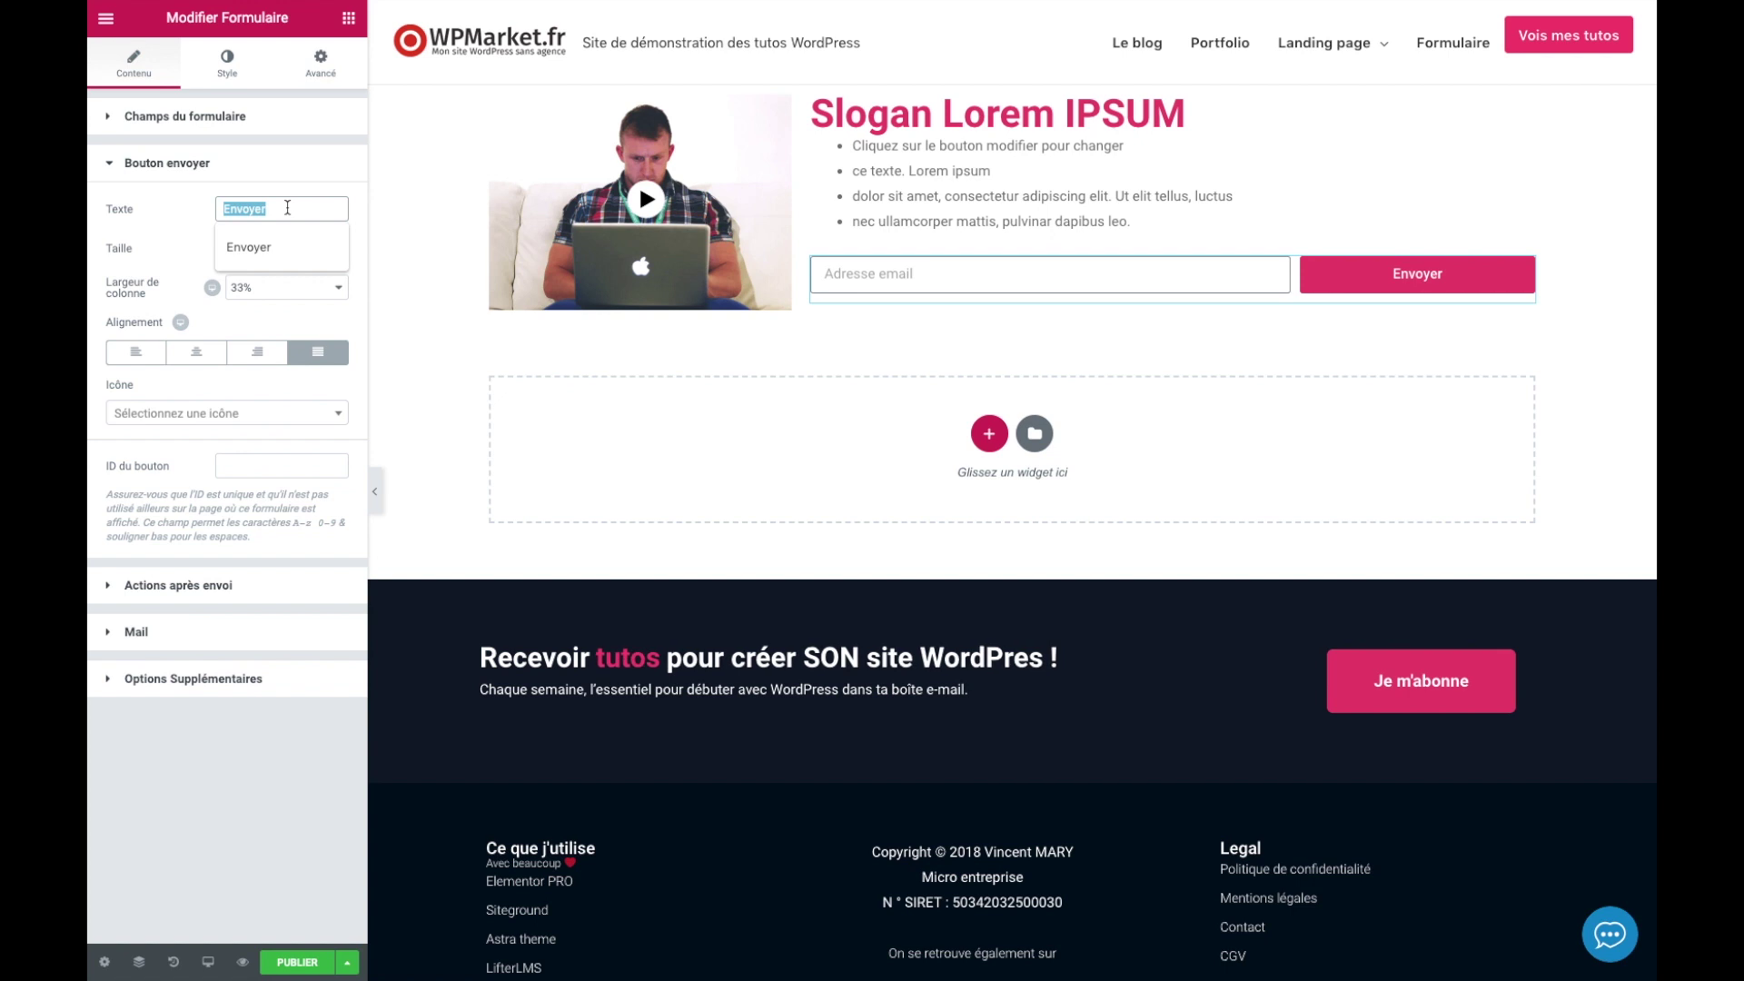
{"action": "type", "text": "Rece"}
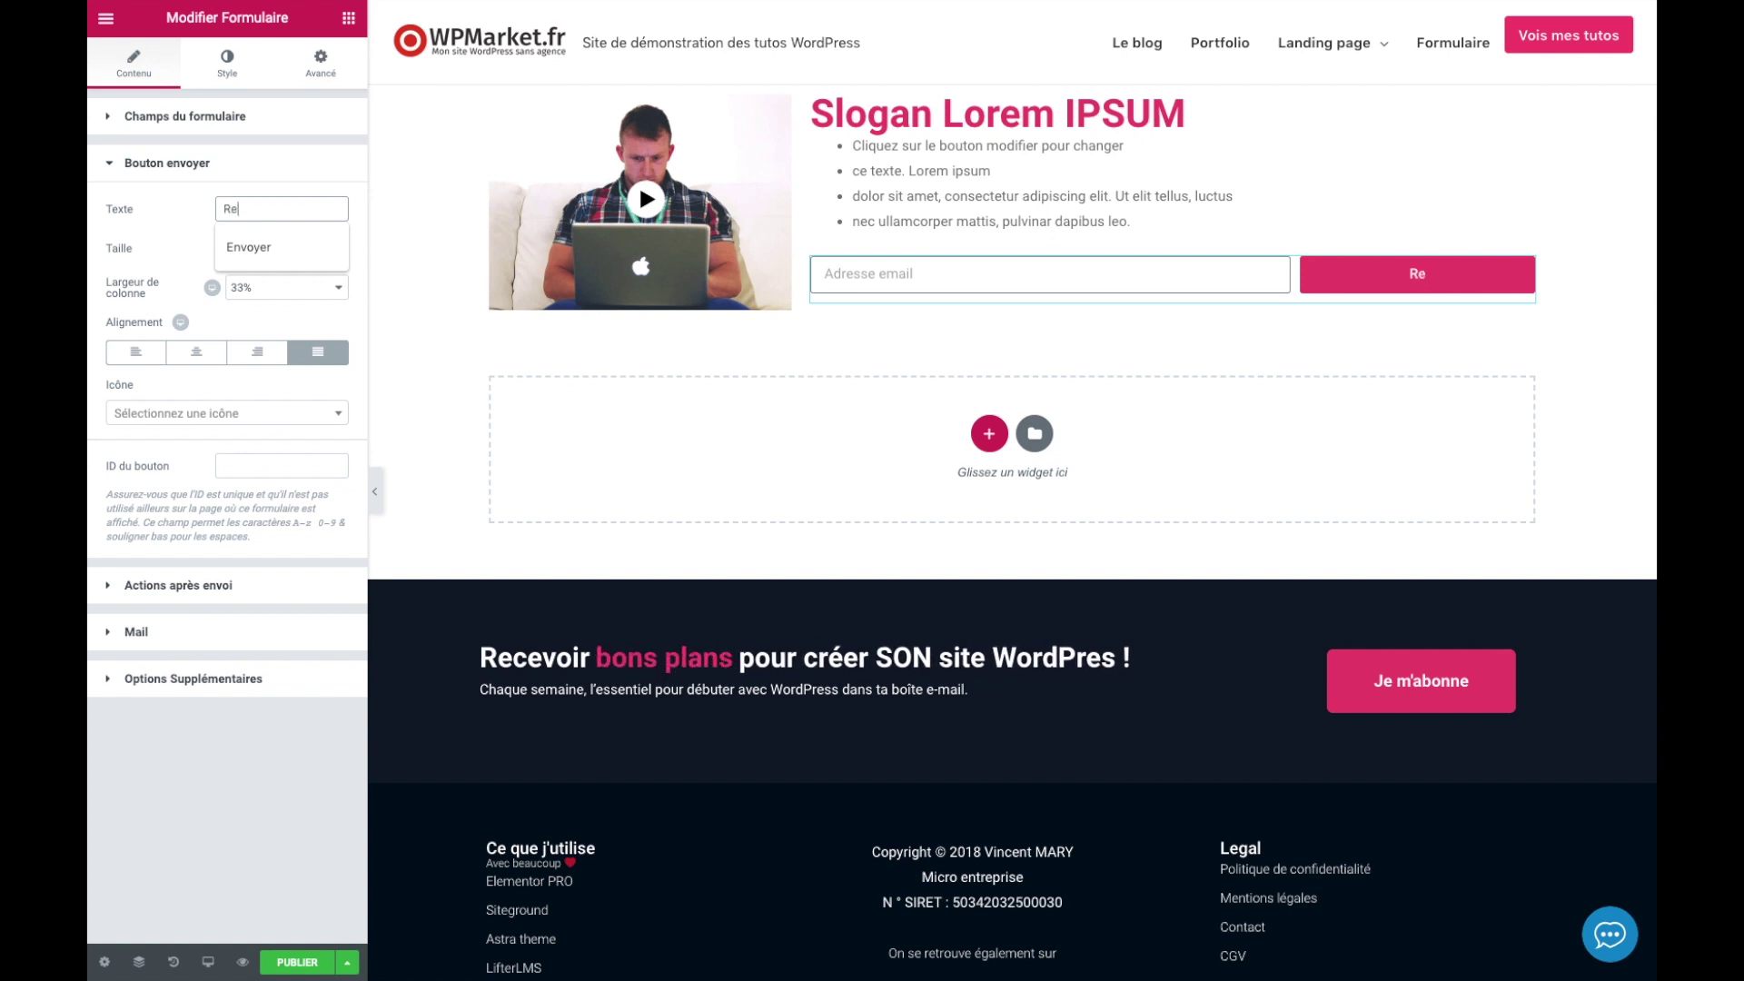
{"action": "key", "text": "BackSpace"}
{"action": "type", "text": "g"}
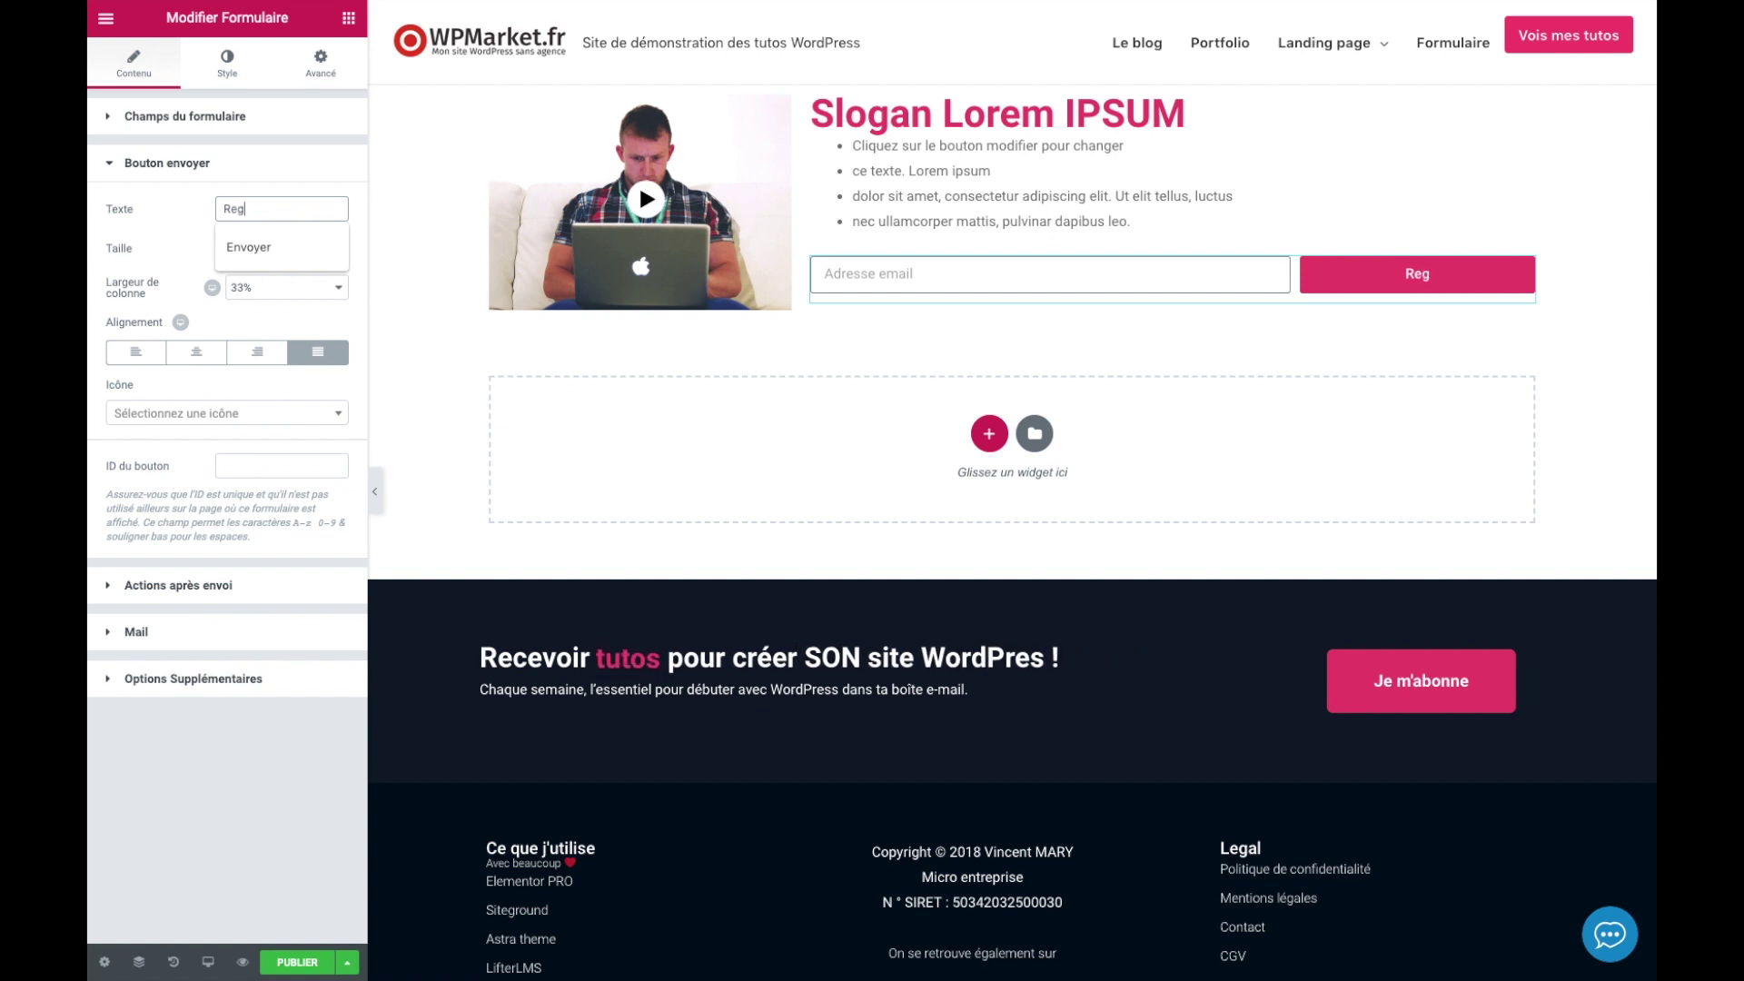
{"action": "type", "text": "arder"}
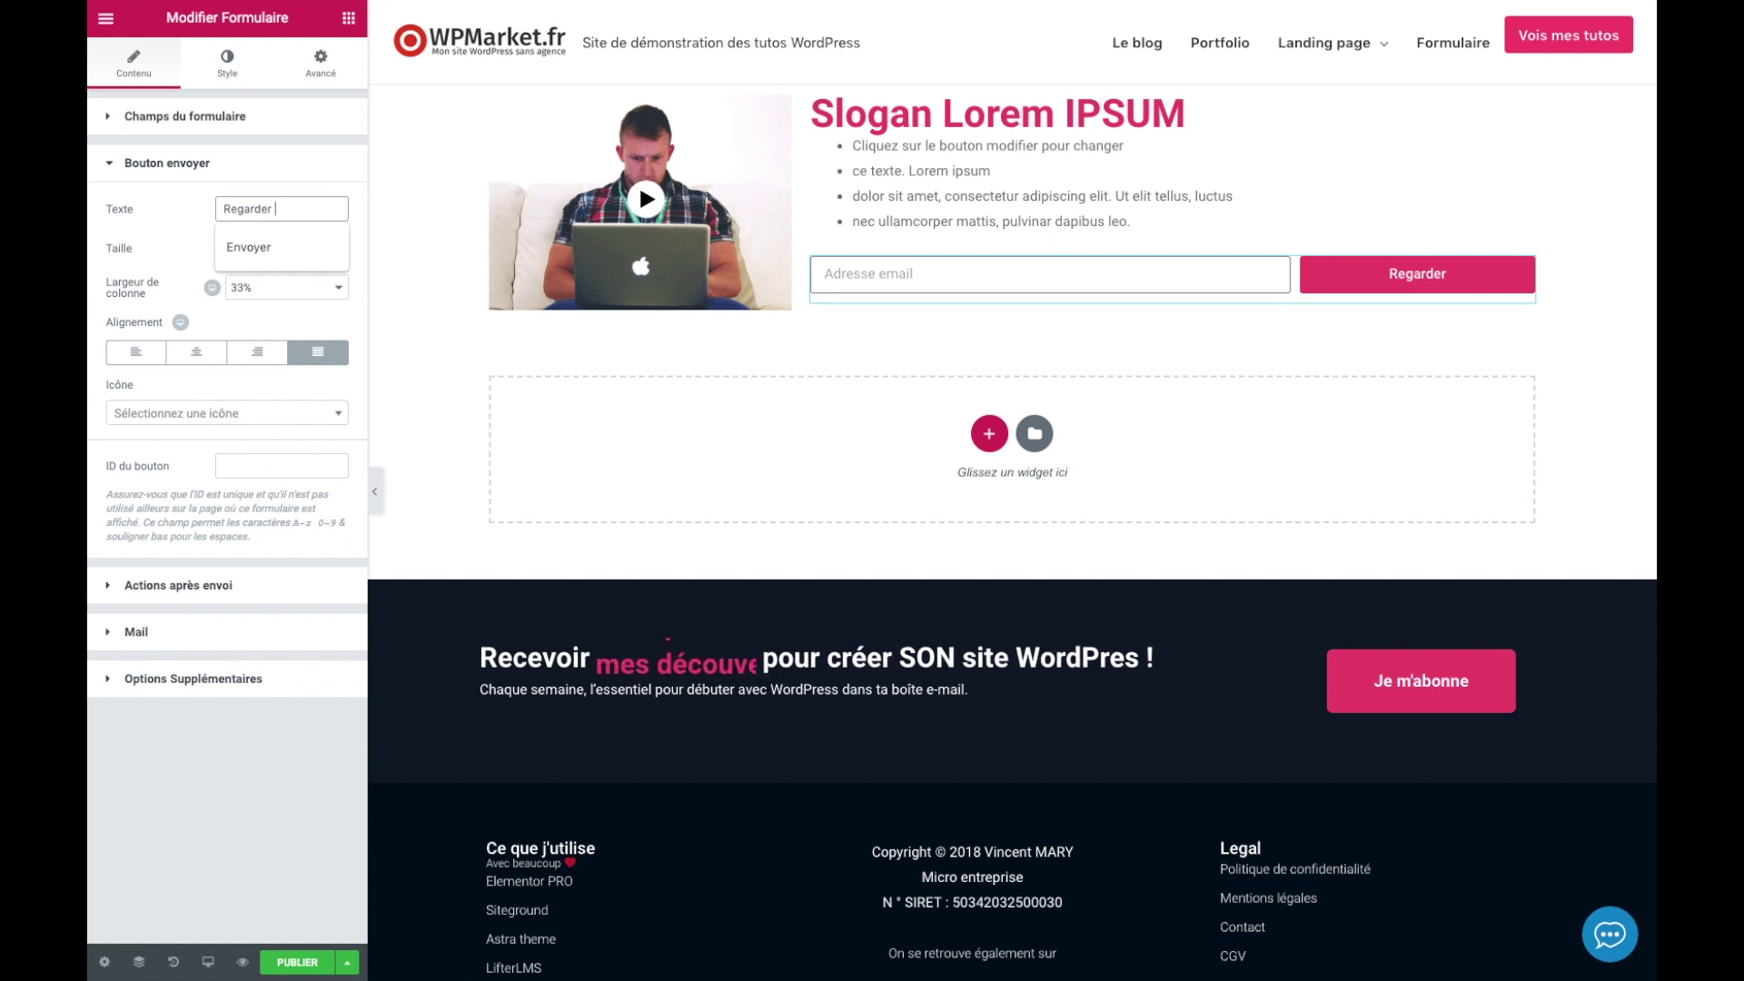
{"action": "type", "text": " la vidéo"}
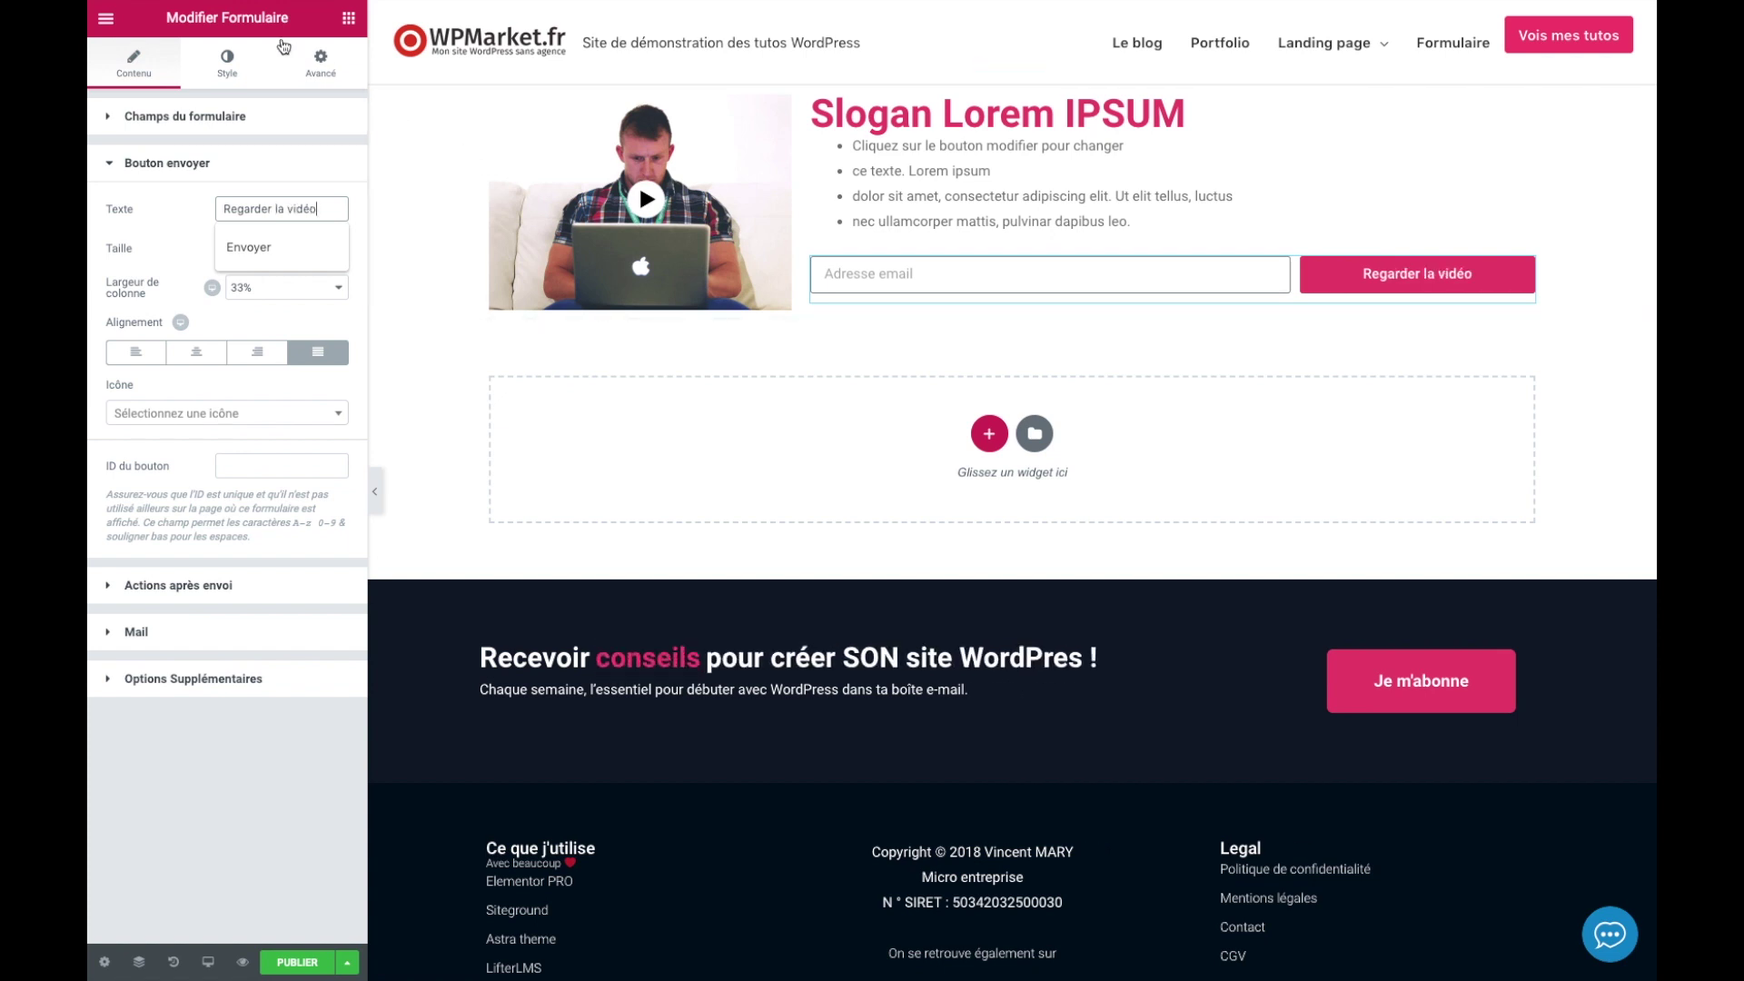
Add a text editor widget below the form and shorten its placeholder to "Cliquez sur le bouton modifier pour changer ce texte. Lorem".
{"action": "left_click", "coordinate": [347, 22]}
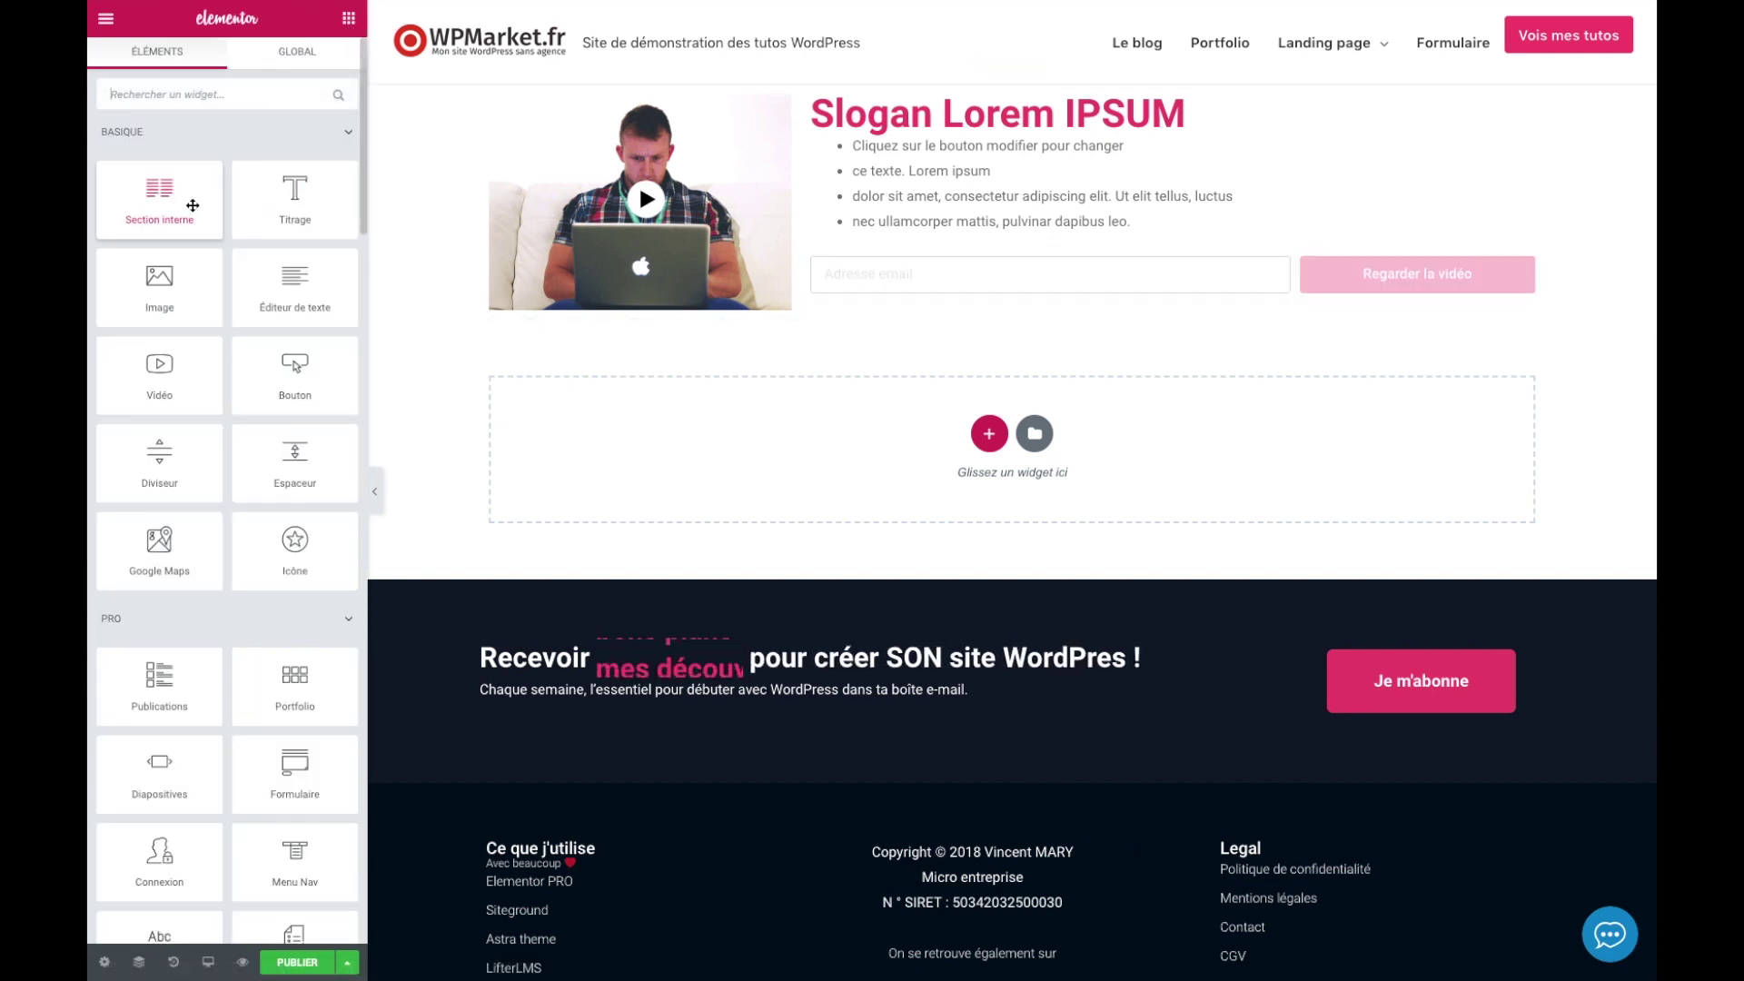
{"action": "left_click_drag", "start_coordinate": [318, 303], "coordinate": [936, 290]}
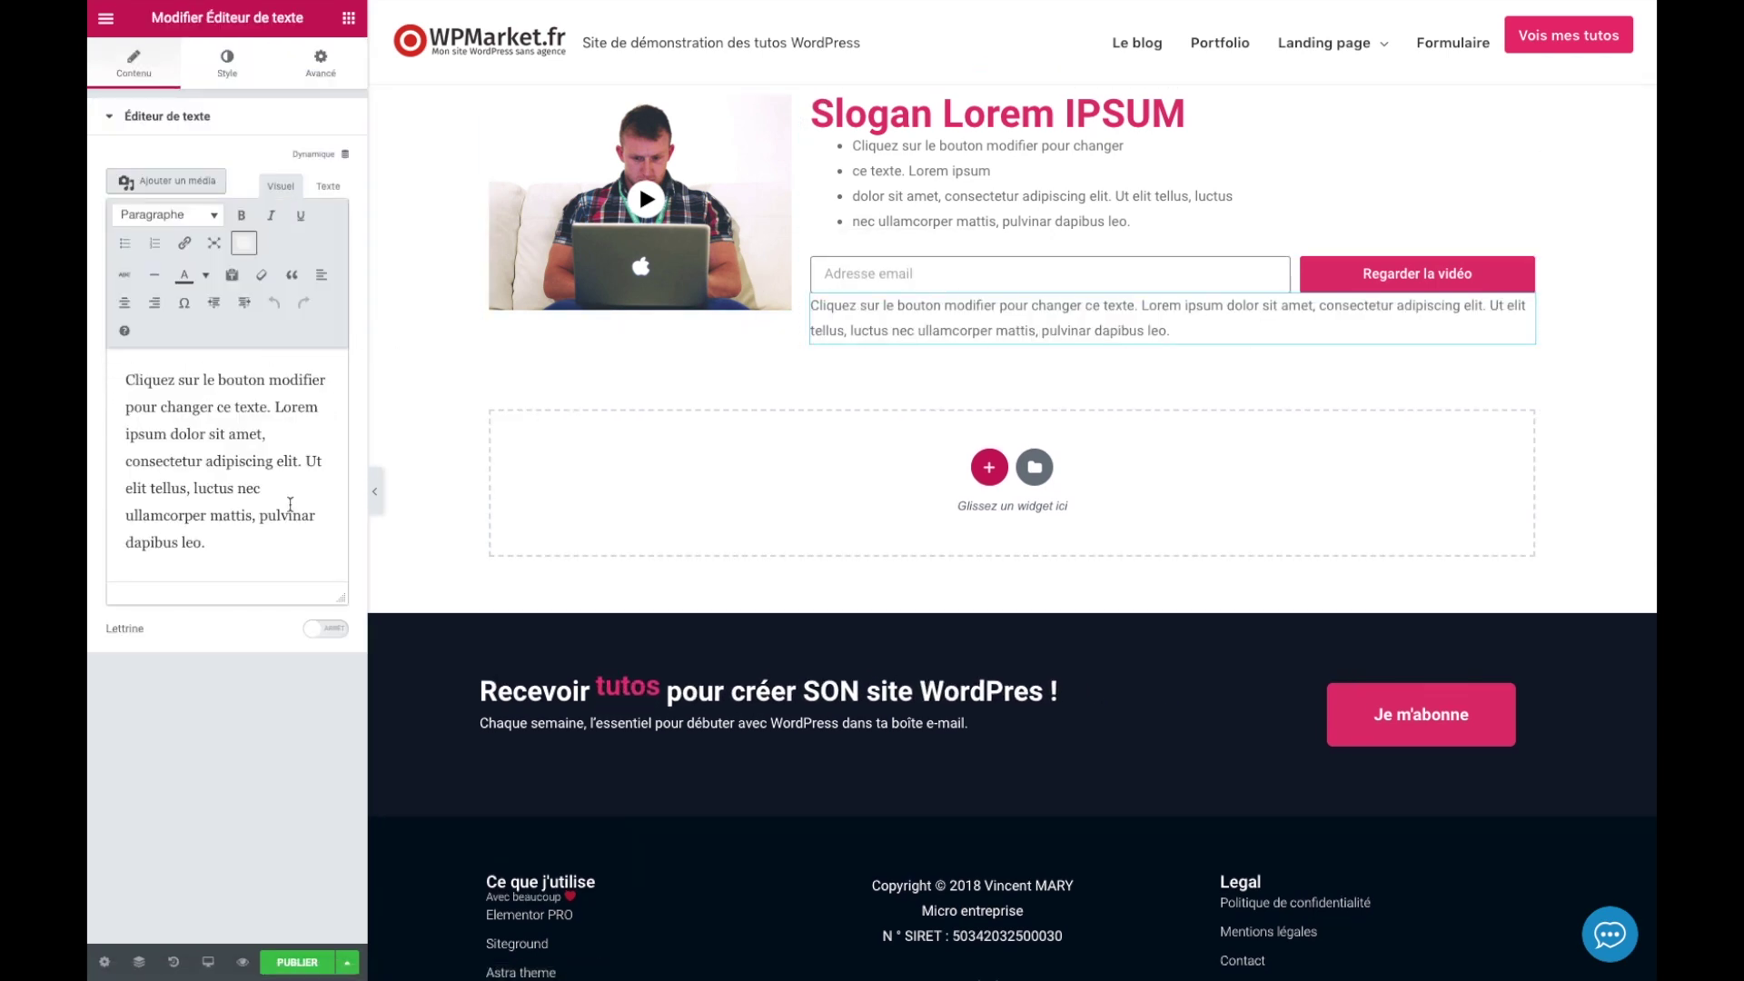
{"action": "left_click_drag", "start_coordinate": [163, 521], "coordinate": [335, 404]}
{"action": "key", "text": "BackSpace"}
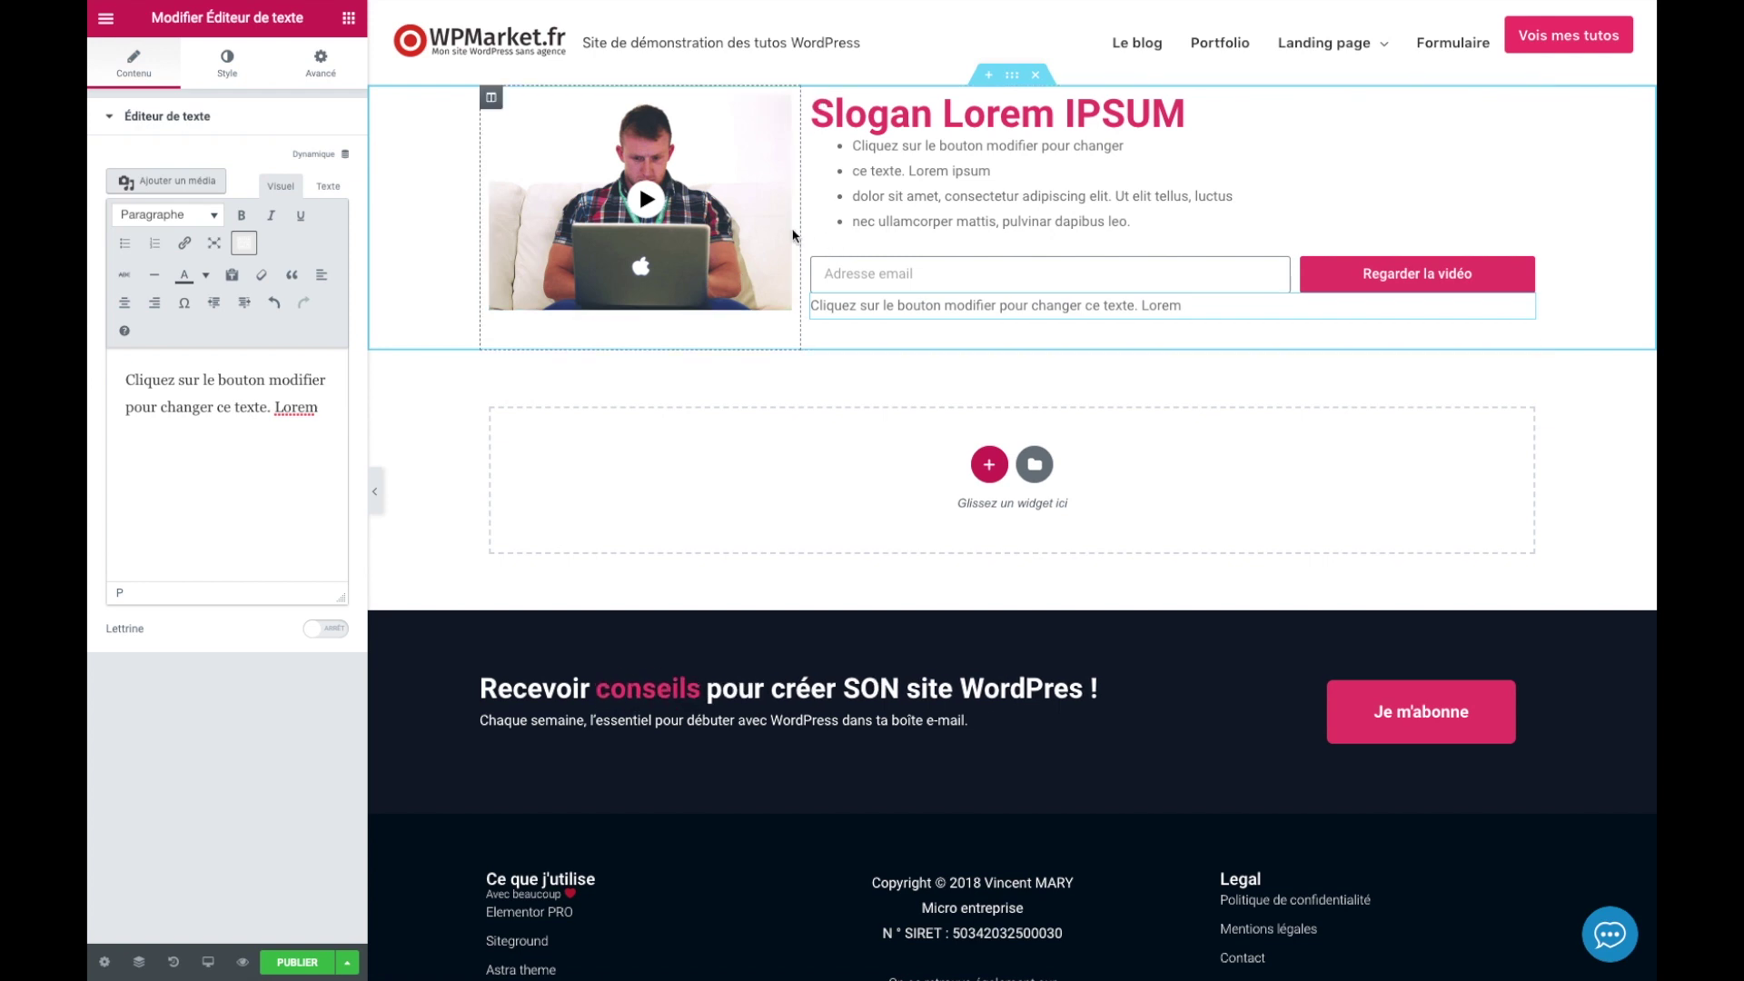
Widen the image column slightly and delete the whole opt-in section from the page.
{"action": "left_click_drag", "start_coordinate": [798, 224], "coordinate": [801, 224]}
{"action": "left_click_drag", "start_coordinate": [820, 224], "coordinate": [821, 231]}
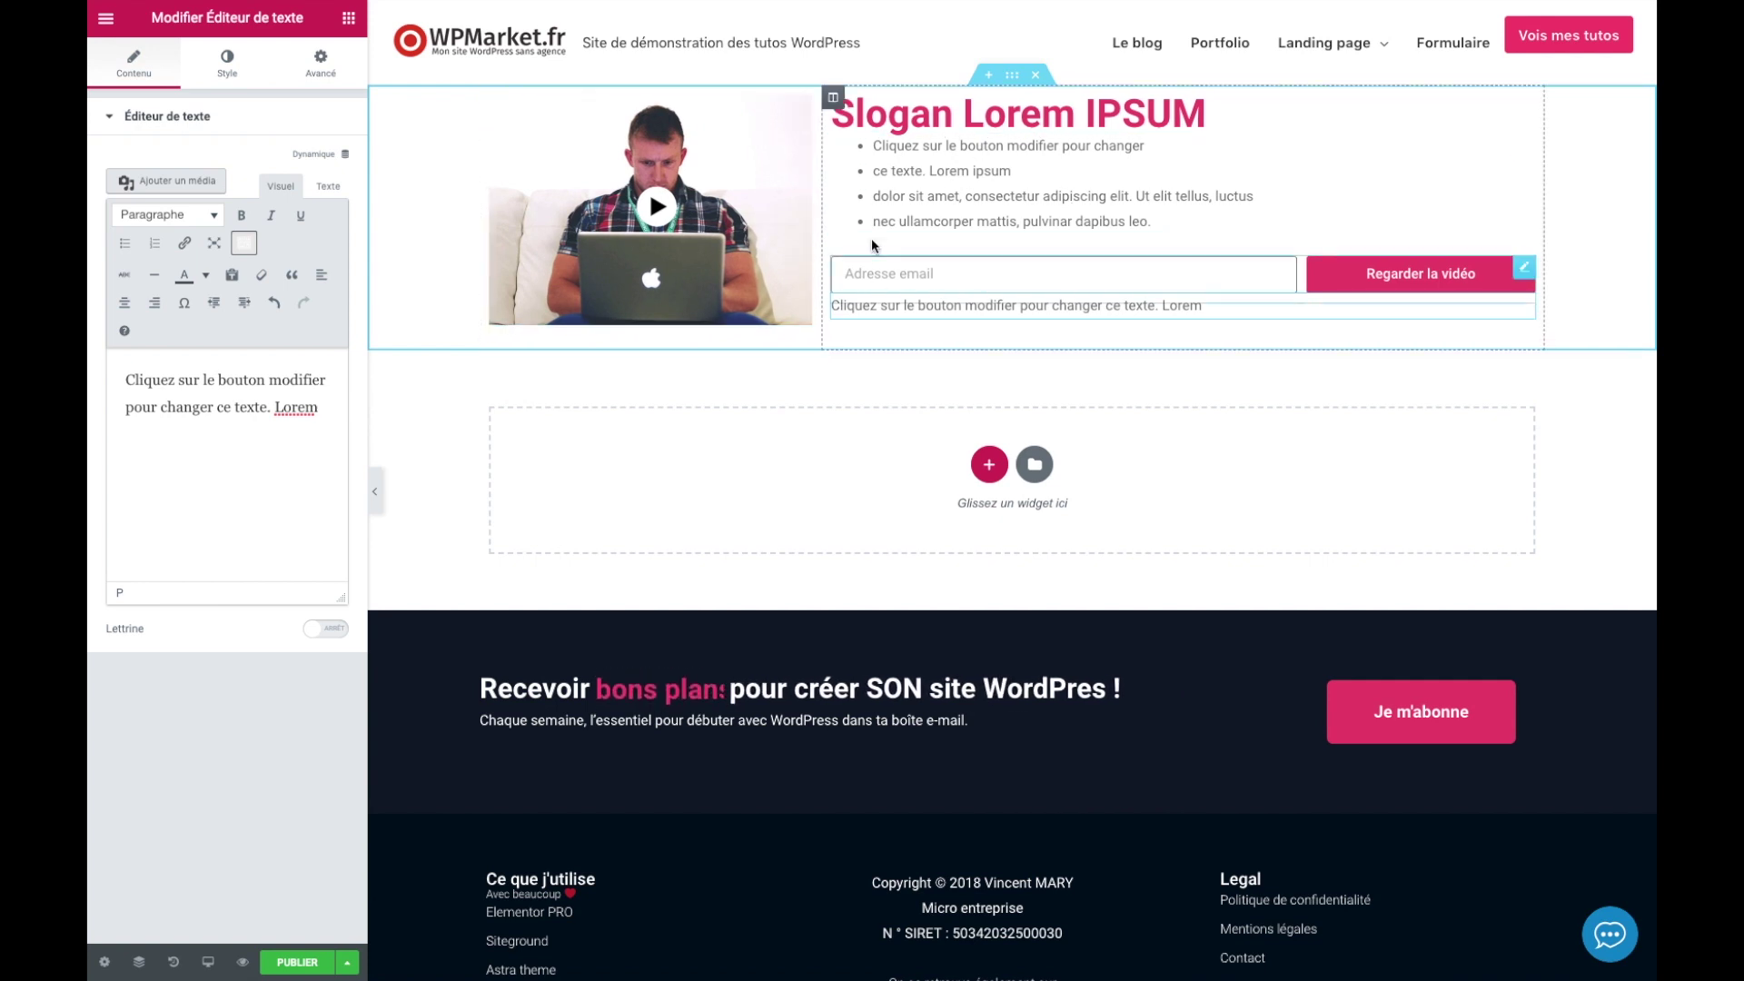
{"action": "left_click", "coordinate": [1034, 75]}
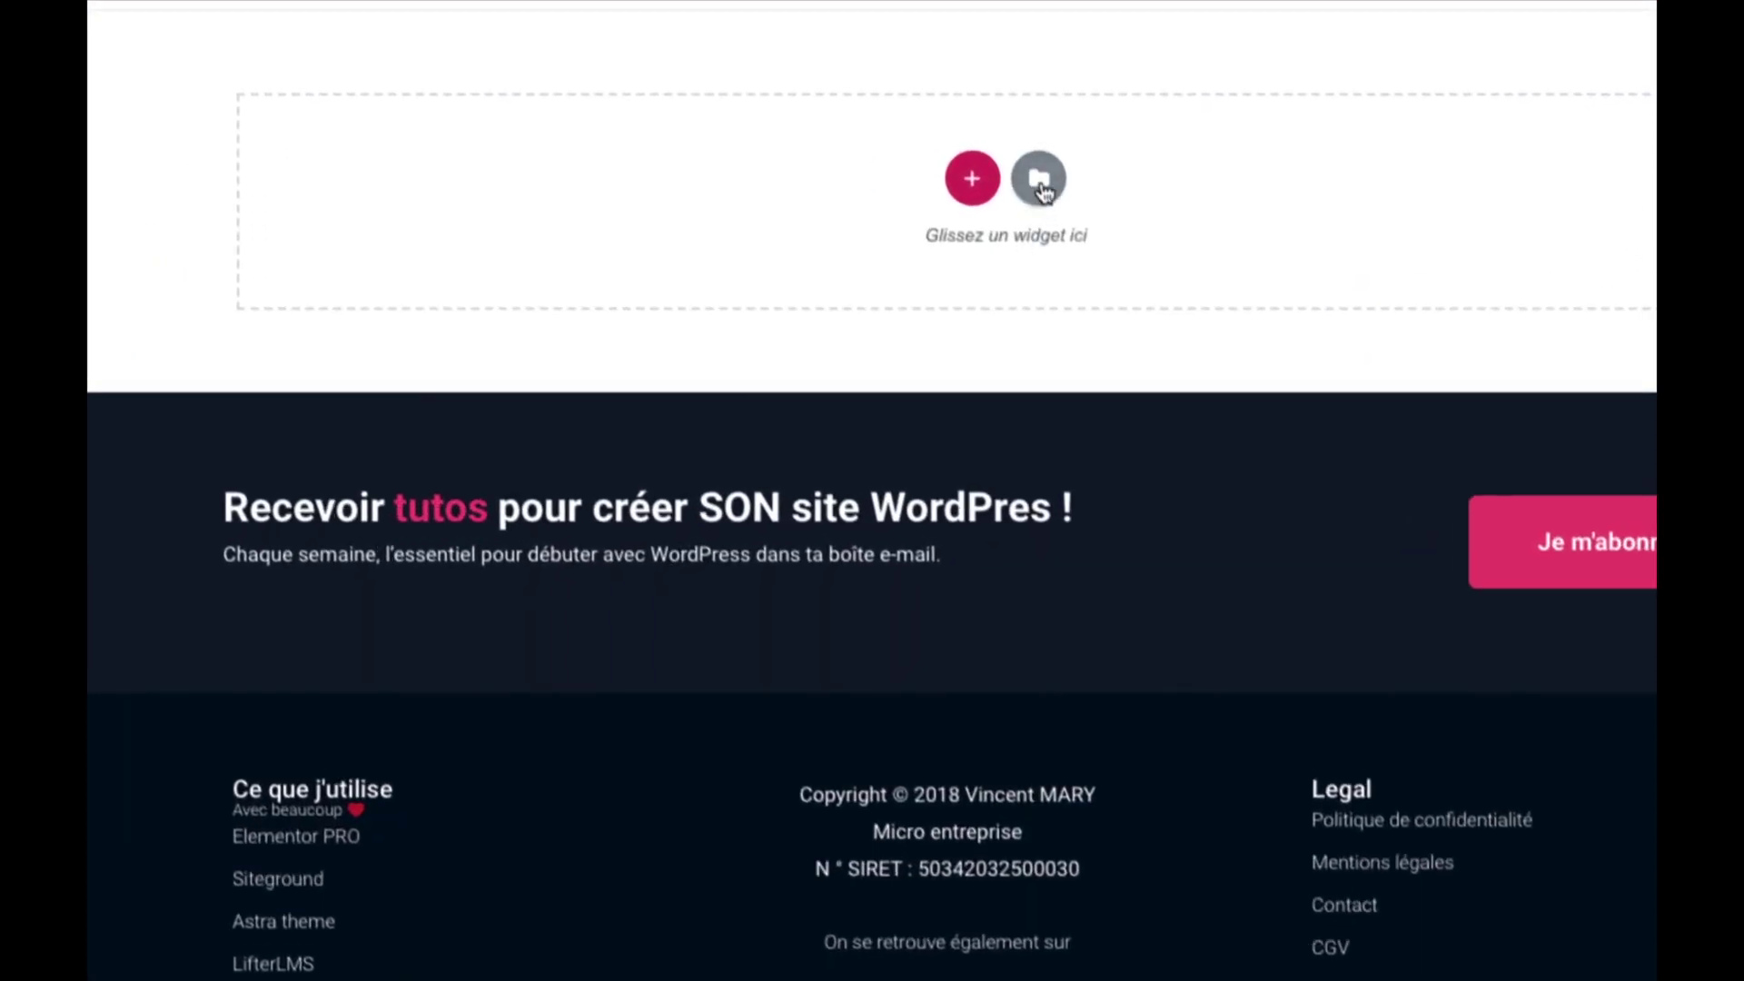
Open the template library and examine the page templates and the blocks in the Contact category.
{"action": "left_click", "coordinate": [1039, 179]}
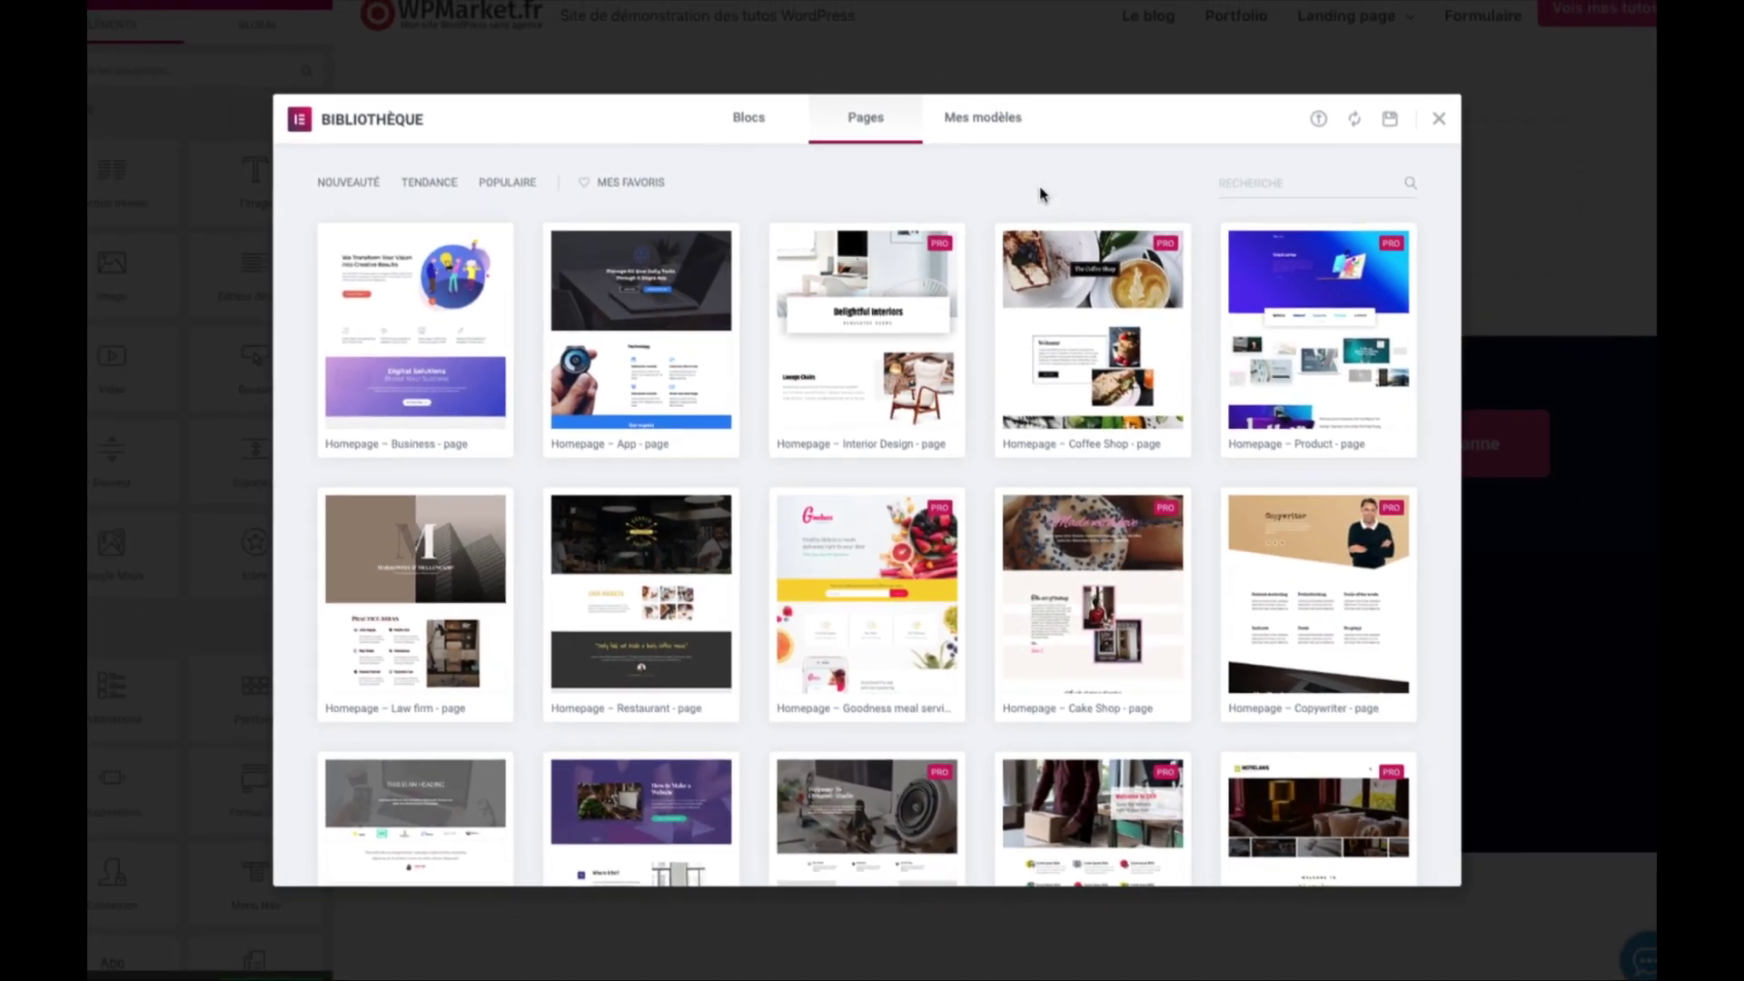
{"action": "scroll", "coordinate": [757, 454], "scroll_direction": "down", "scroll_amount": 5}
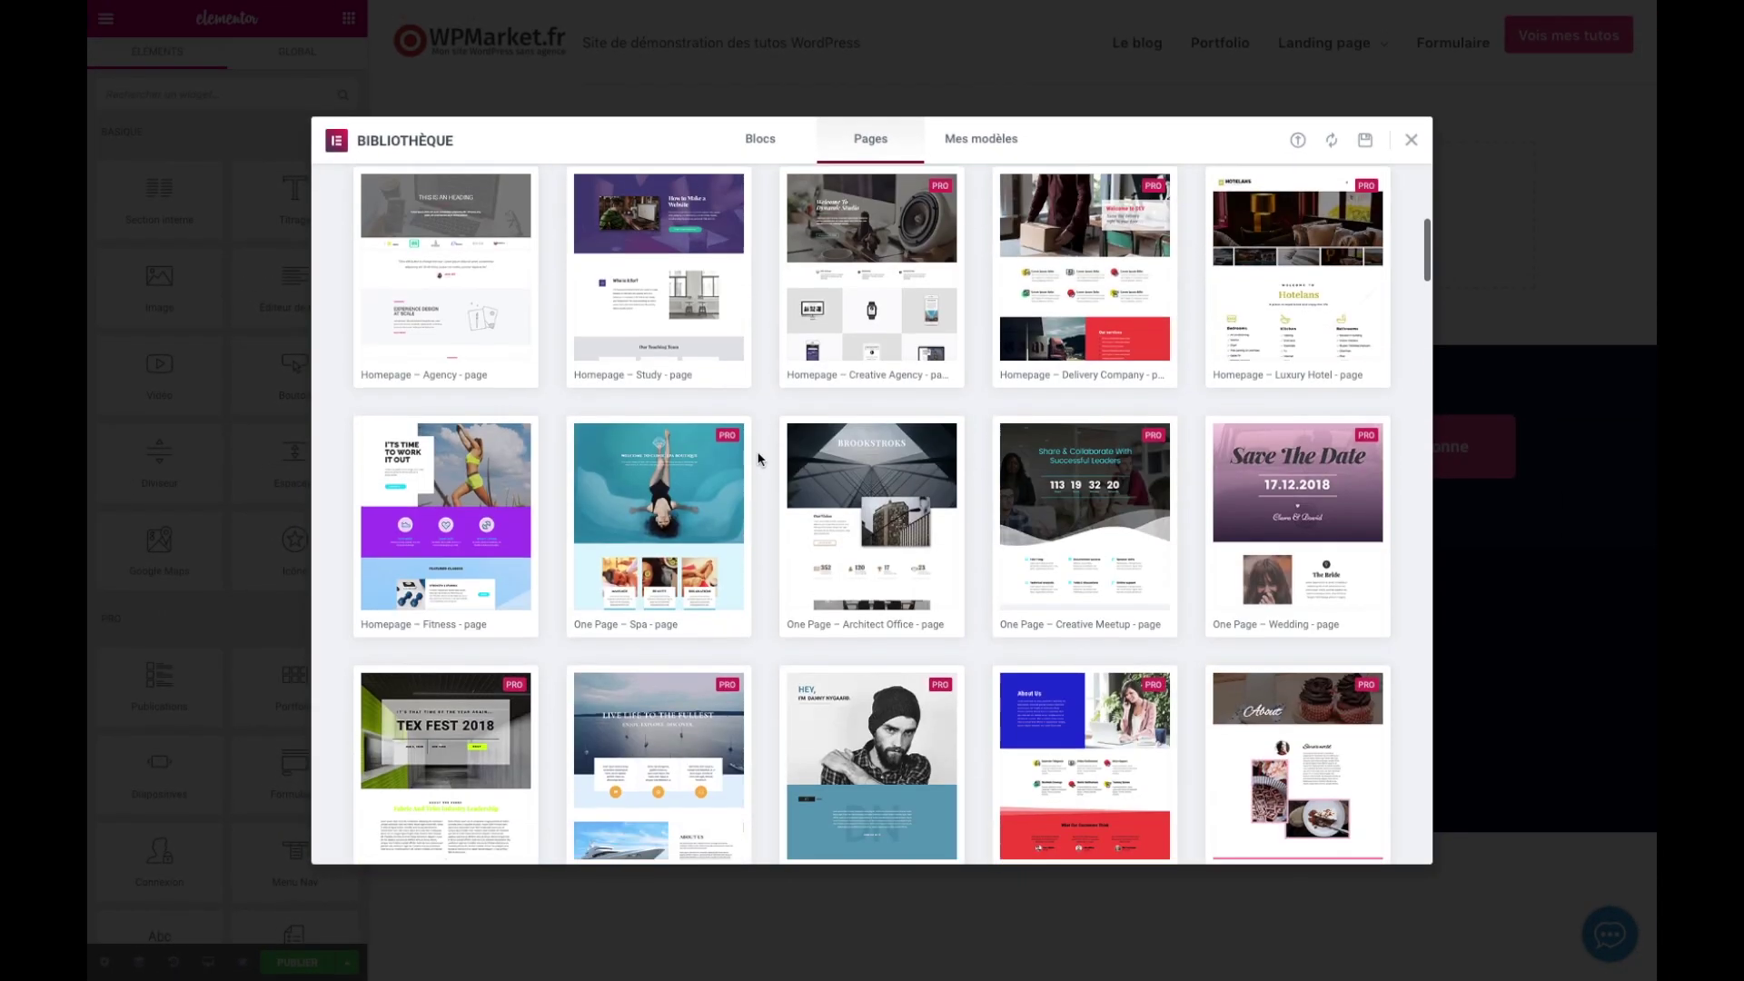
{"action": "scroll", "coordinate": [758, 459], "scroll_direction": "down", "scroll_amount": 2}
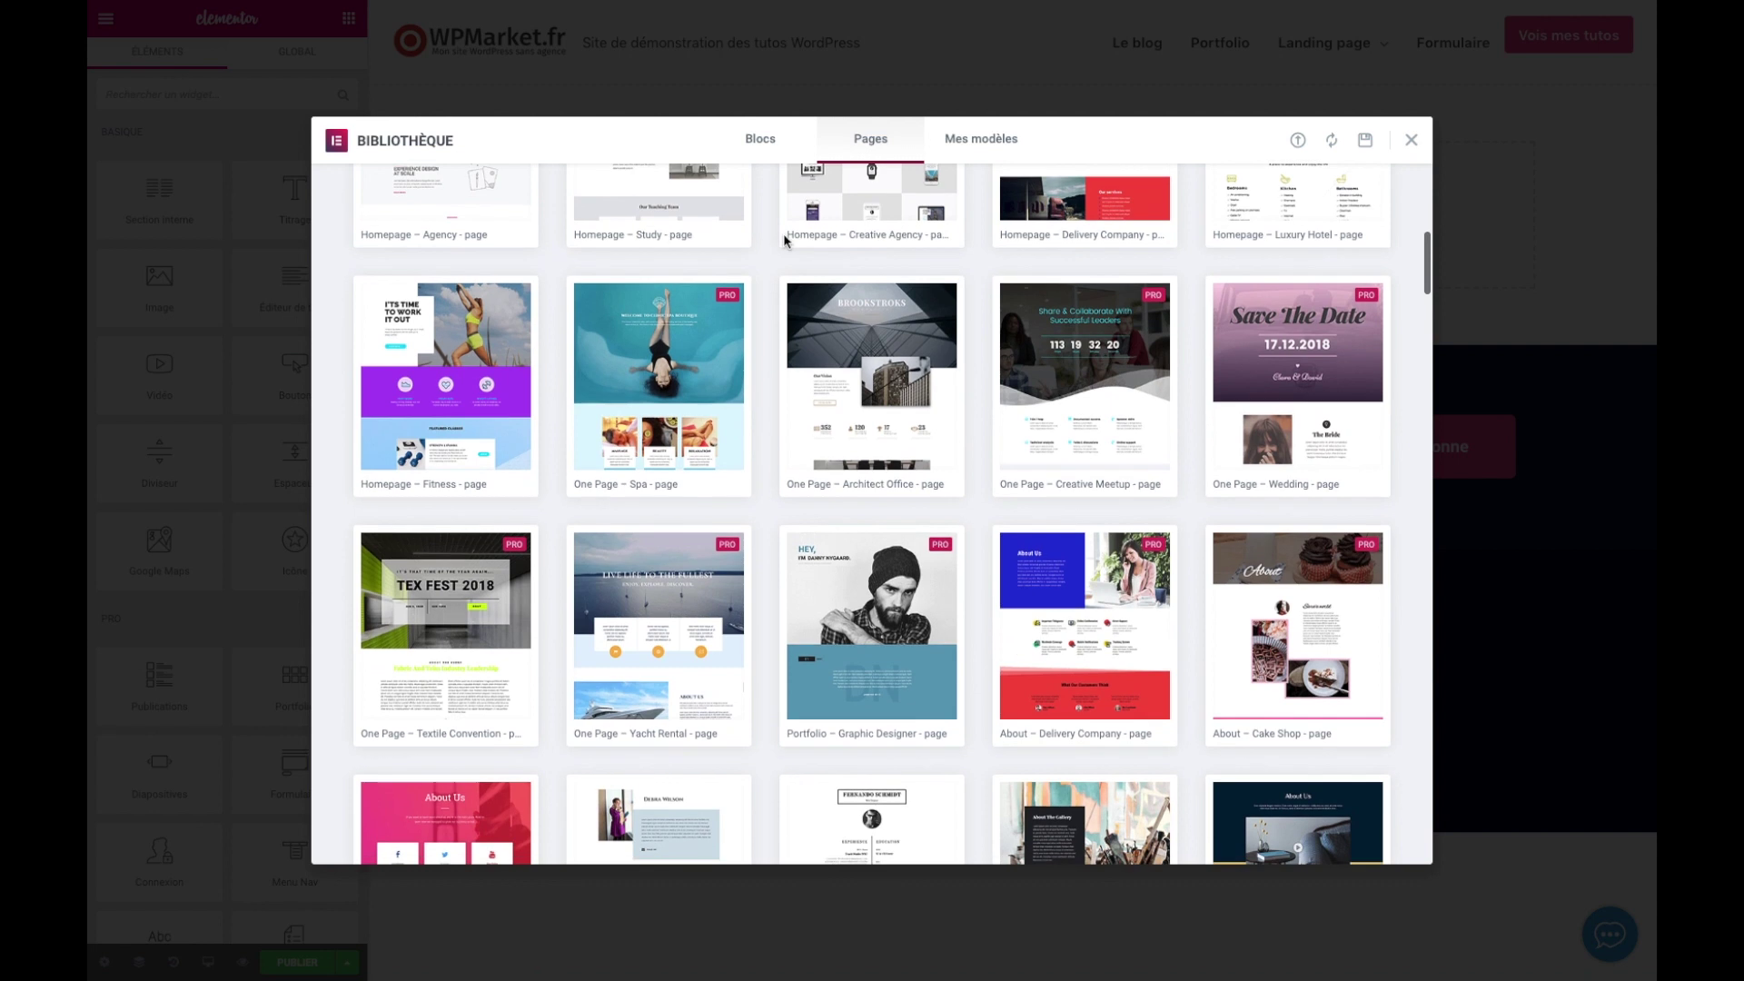
{"action": "left_click", "coordinate": [757, 152]}
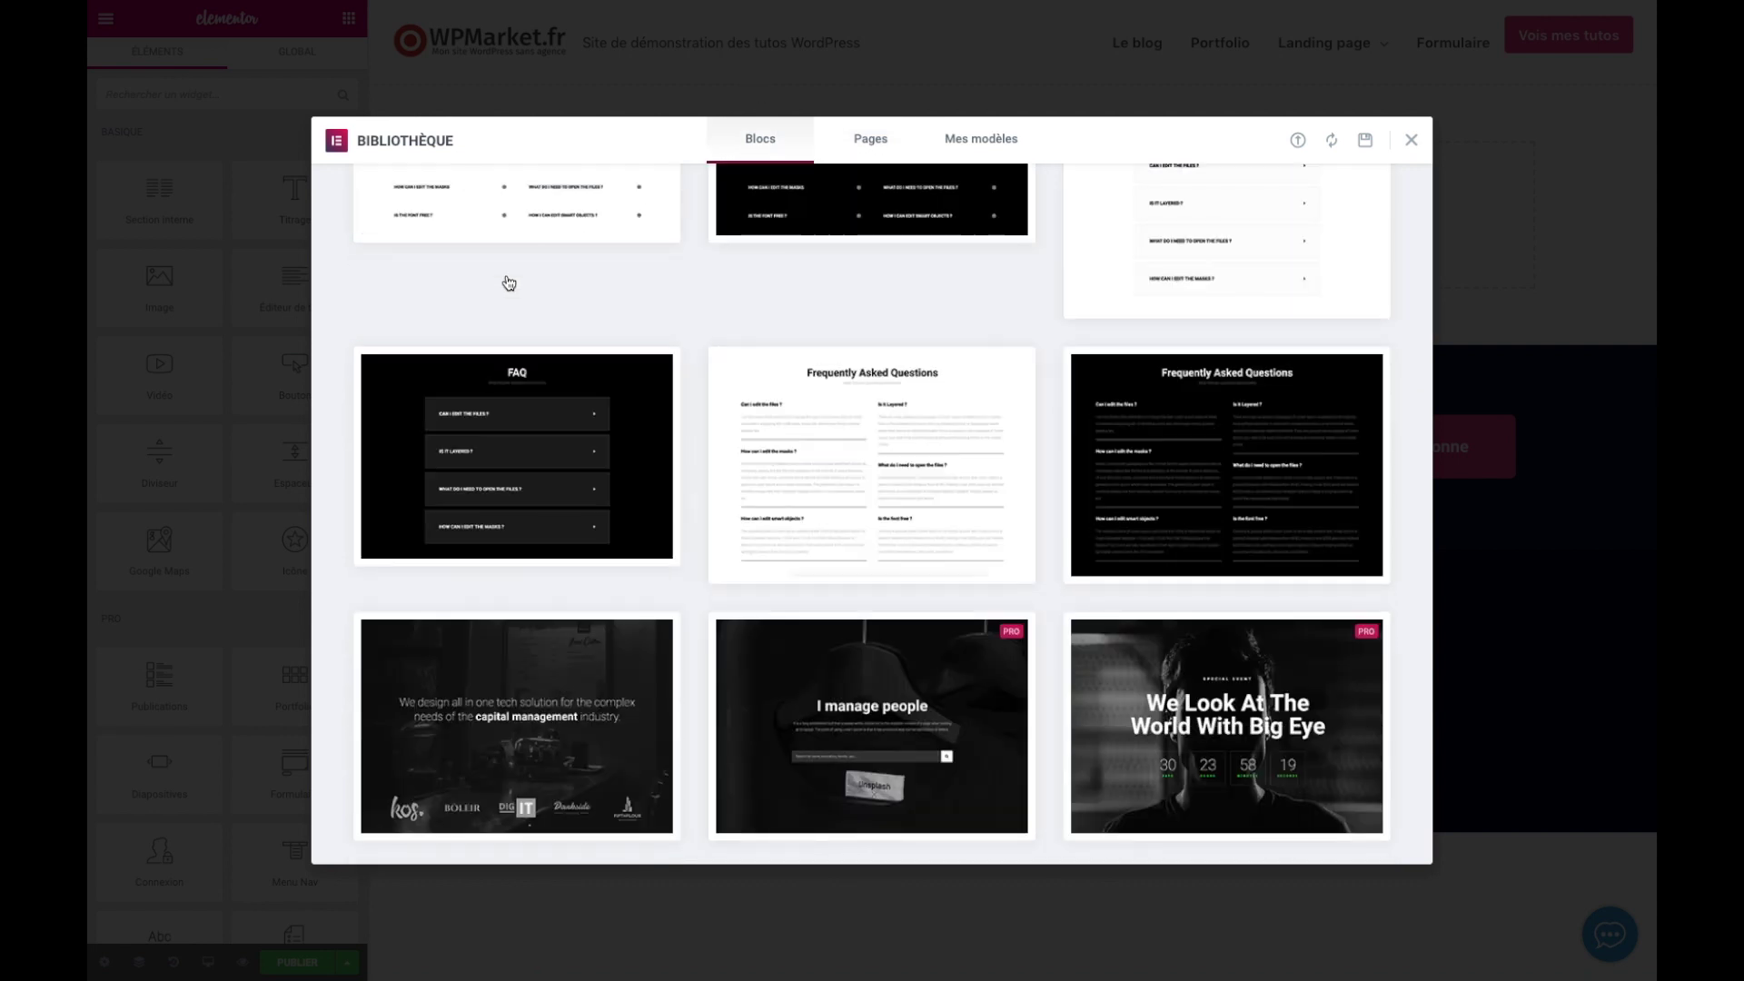
{"action": "scroll", "coordinate": [509, 284], "scroll_direction": "up", "scroll_amount": 8}
{"action": "left_click", "coordinate": [446, 206]}
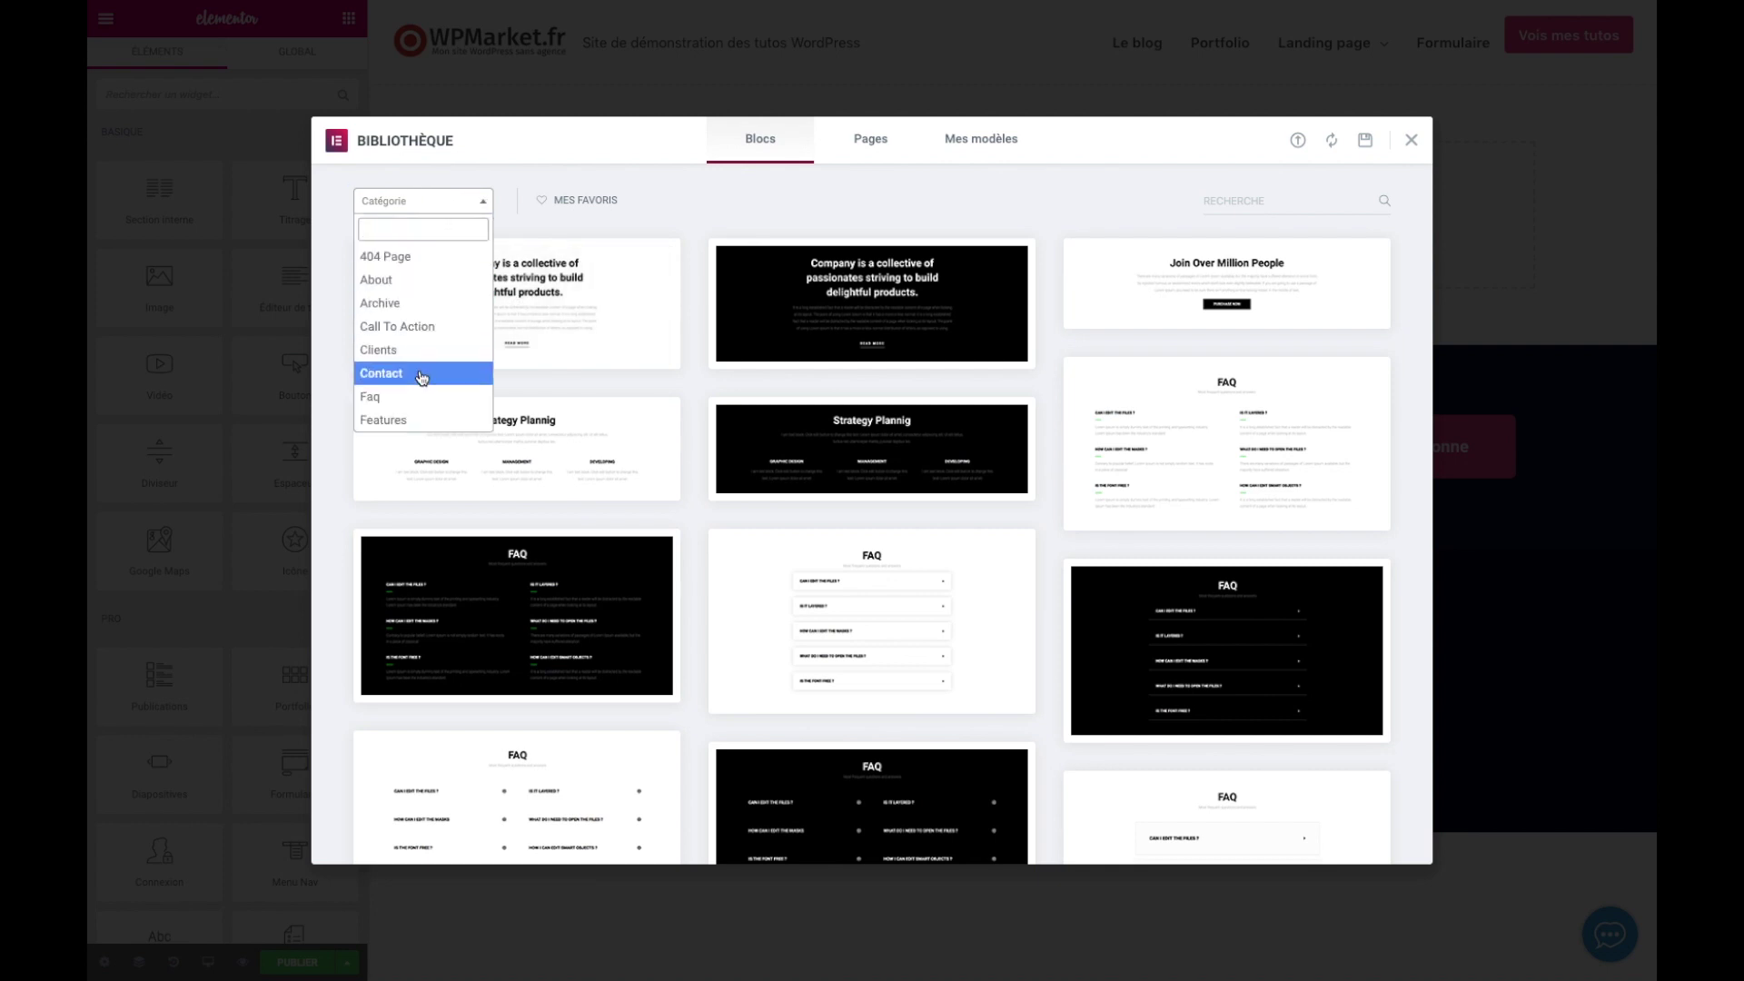
{"action": "left_click", "coordinate": [420, 376]}
{"action": "scroll", "coordinate": [836, 408], "scroll_direction": "down", "scroll_amount": 5}
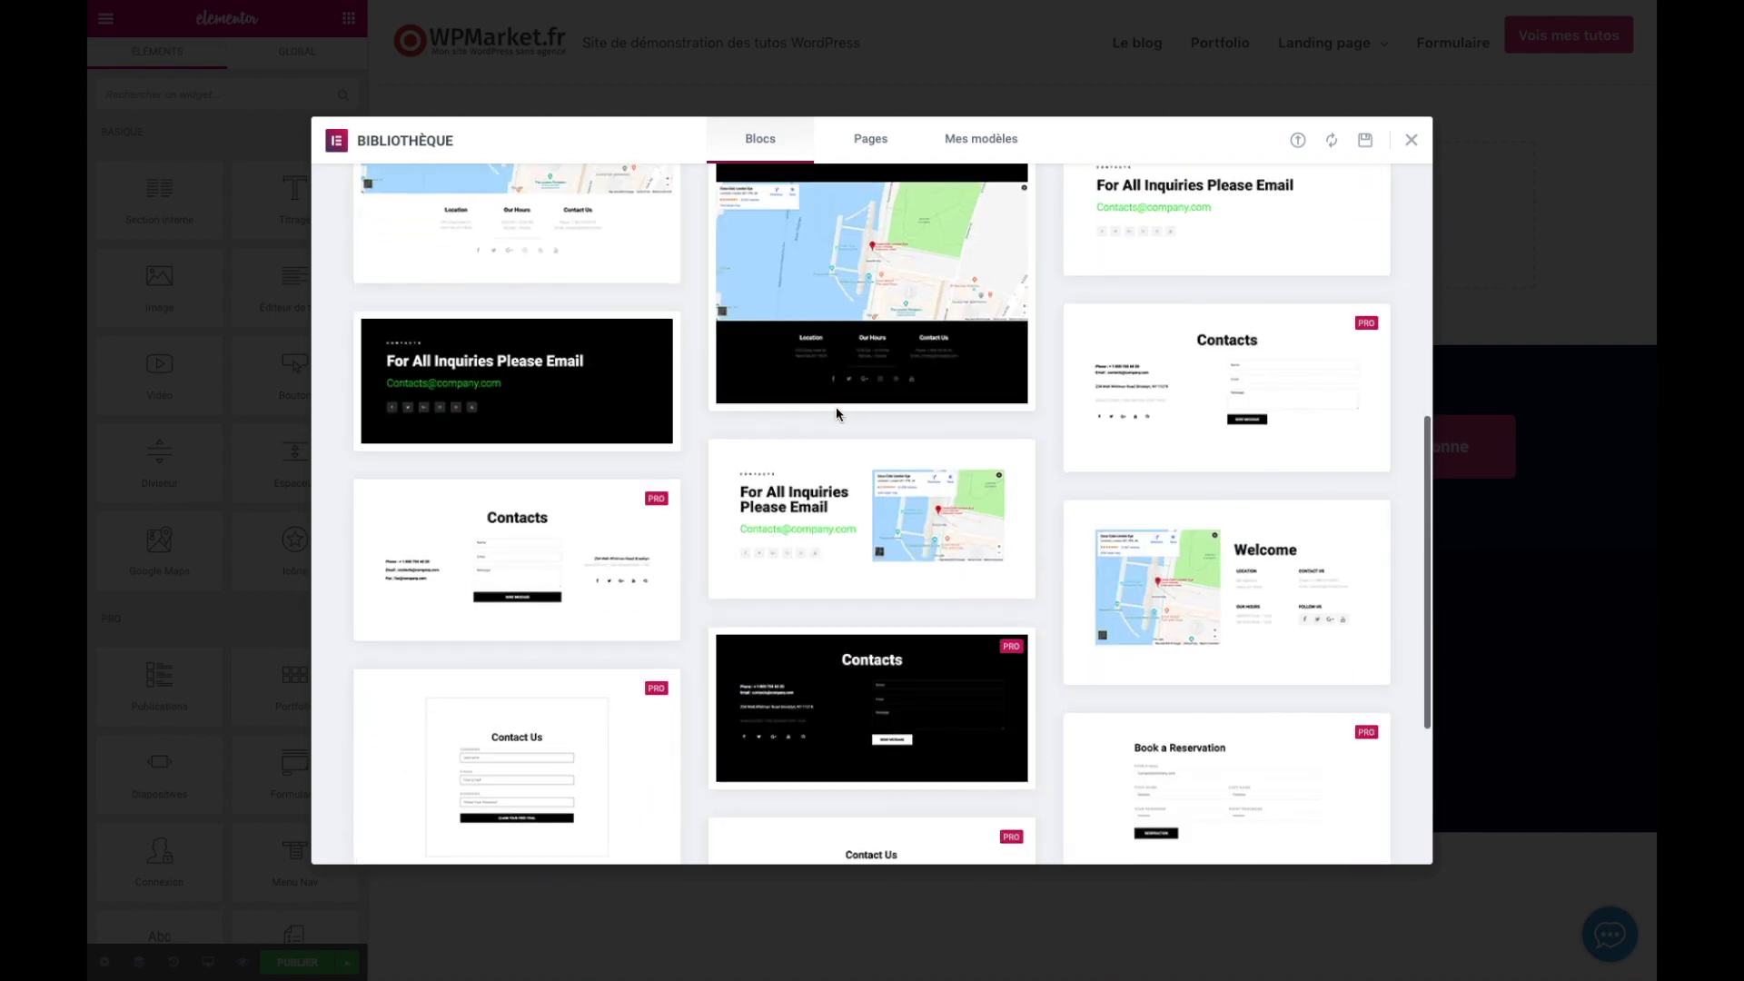
{"action": "scroll", "coordinate": [836, 414], "scroll_direction": "down", "scroll_amount": 3}
{"action": "scroll", "coordinate": [836, 412], "scroll_direction": "up", "scroll_amount": 8}
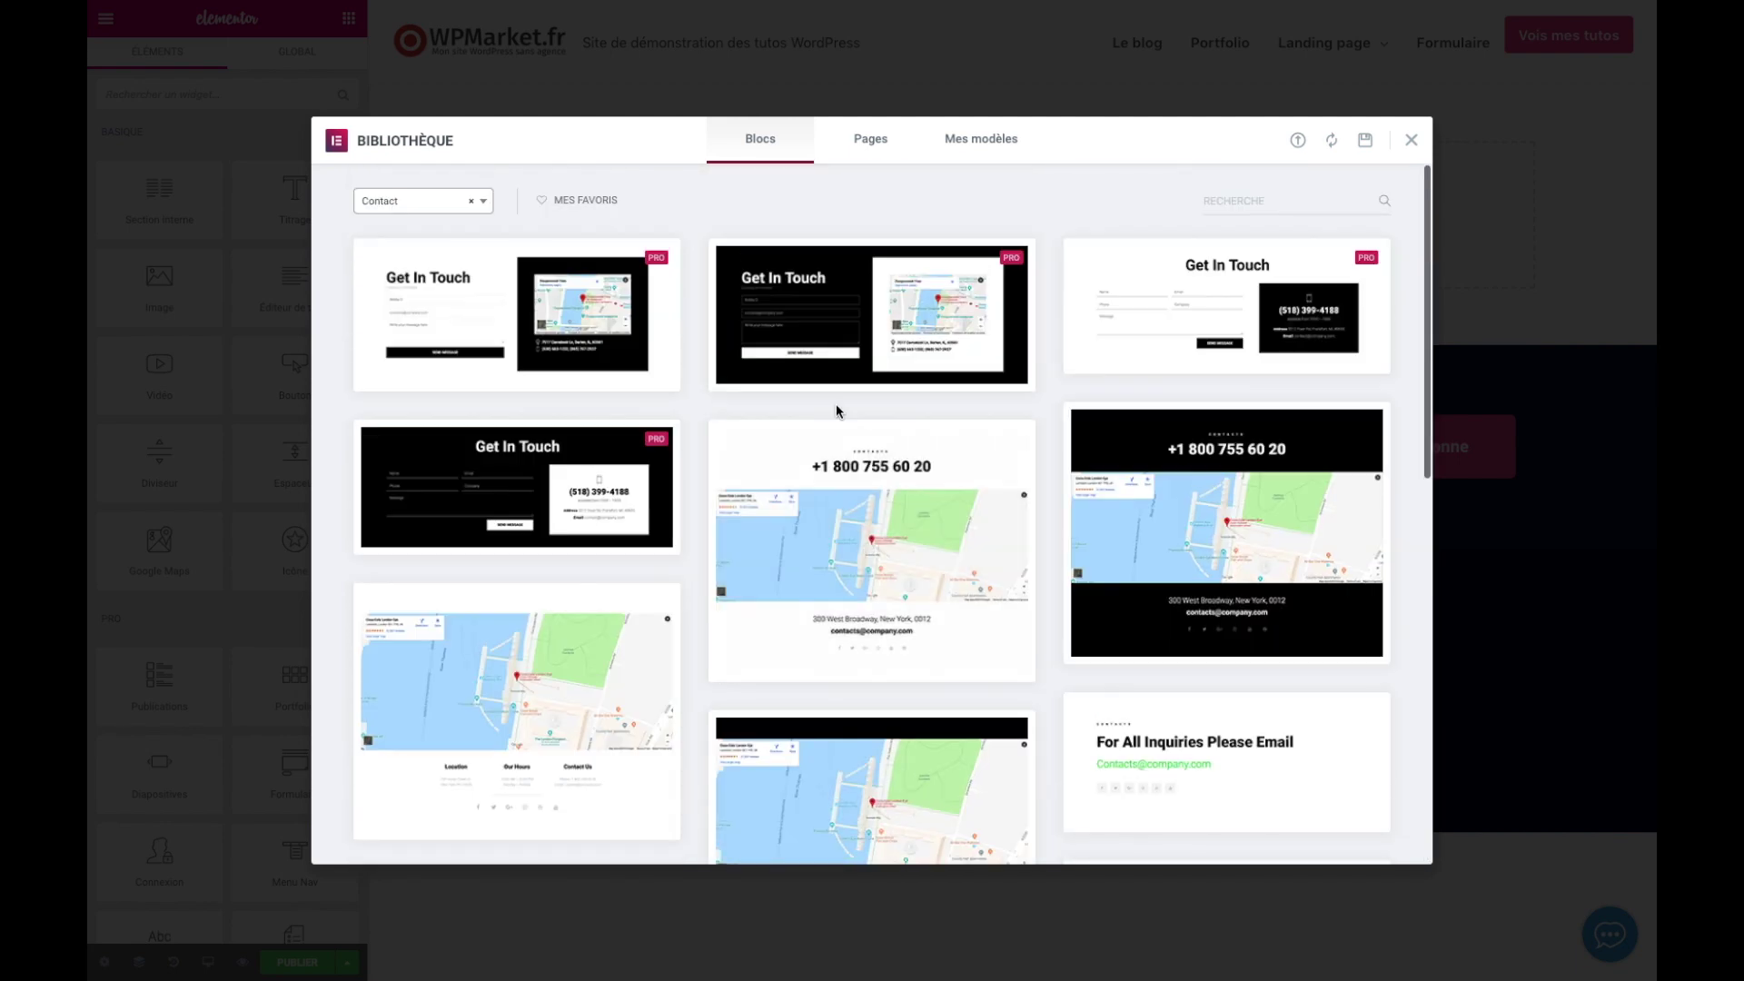
Filter the blocks by Call To Action and preview the white "Here anyone can read" and black "Get the demo" blocks.
{"action": "left_click", "coordinate": [426, 203]}
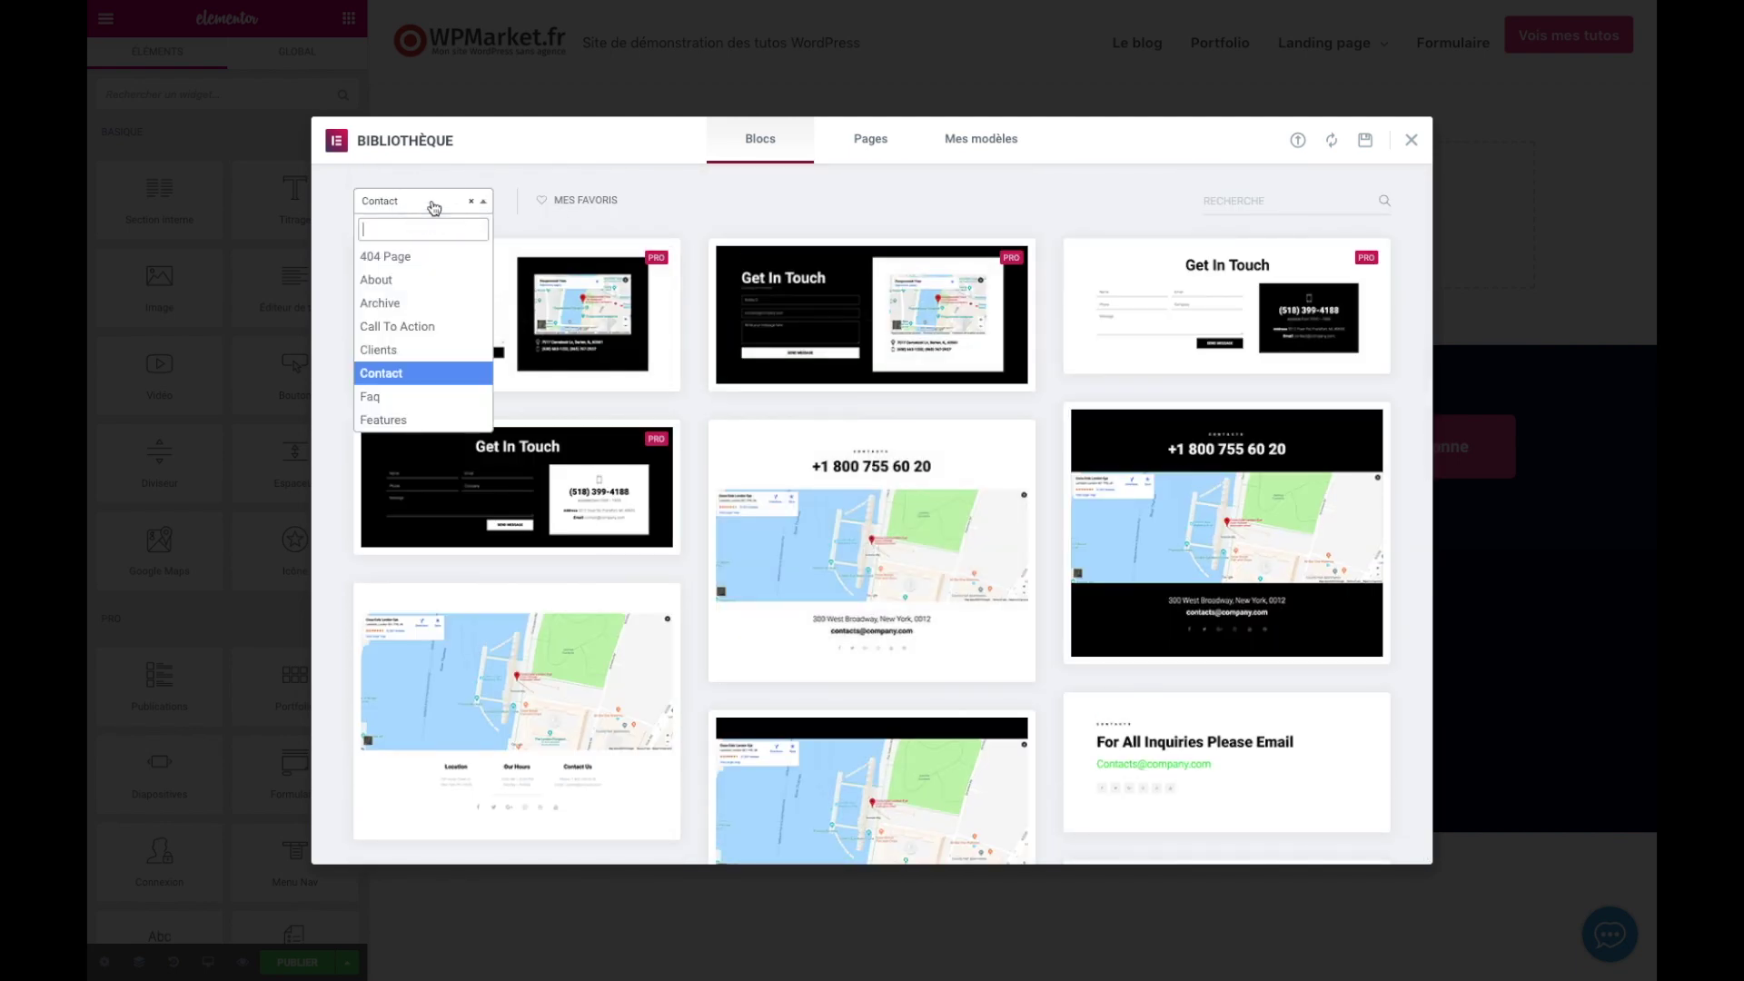
{"action": "left_click", "coordinate": [415, 329]}
{"action": "scroll", "coordinate": [893, 424], "scroll_direction": "down", "scroll_amount": 5}
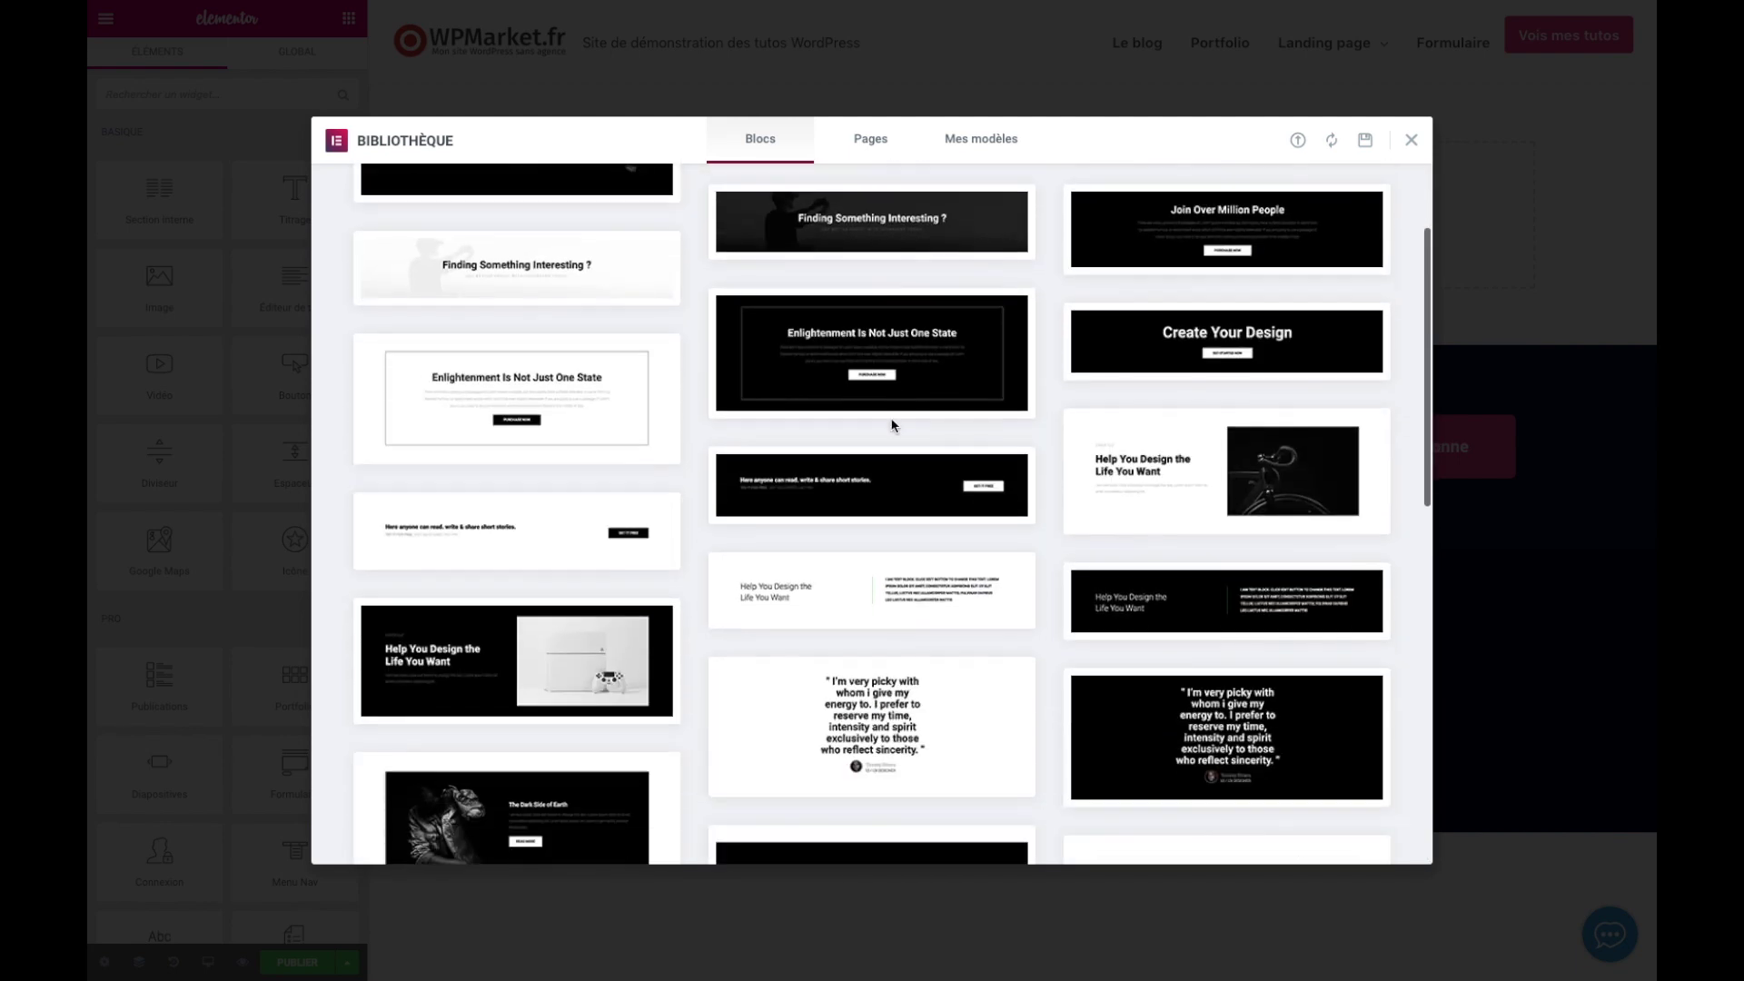
{"action": "mouse_move", "coordinate": [569, 310]}
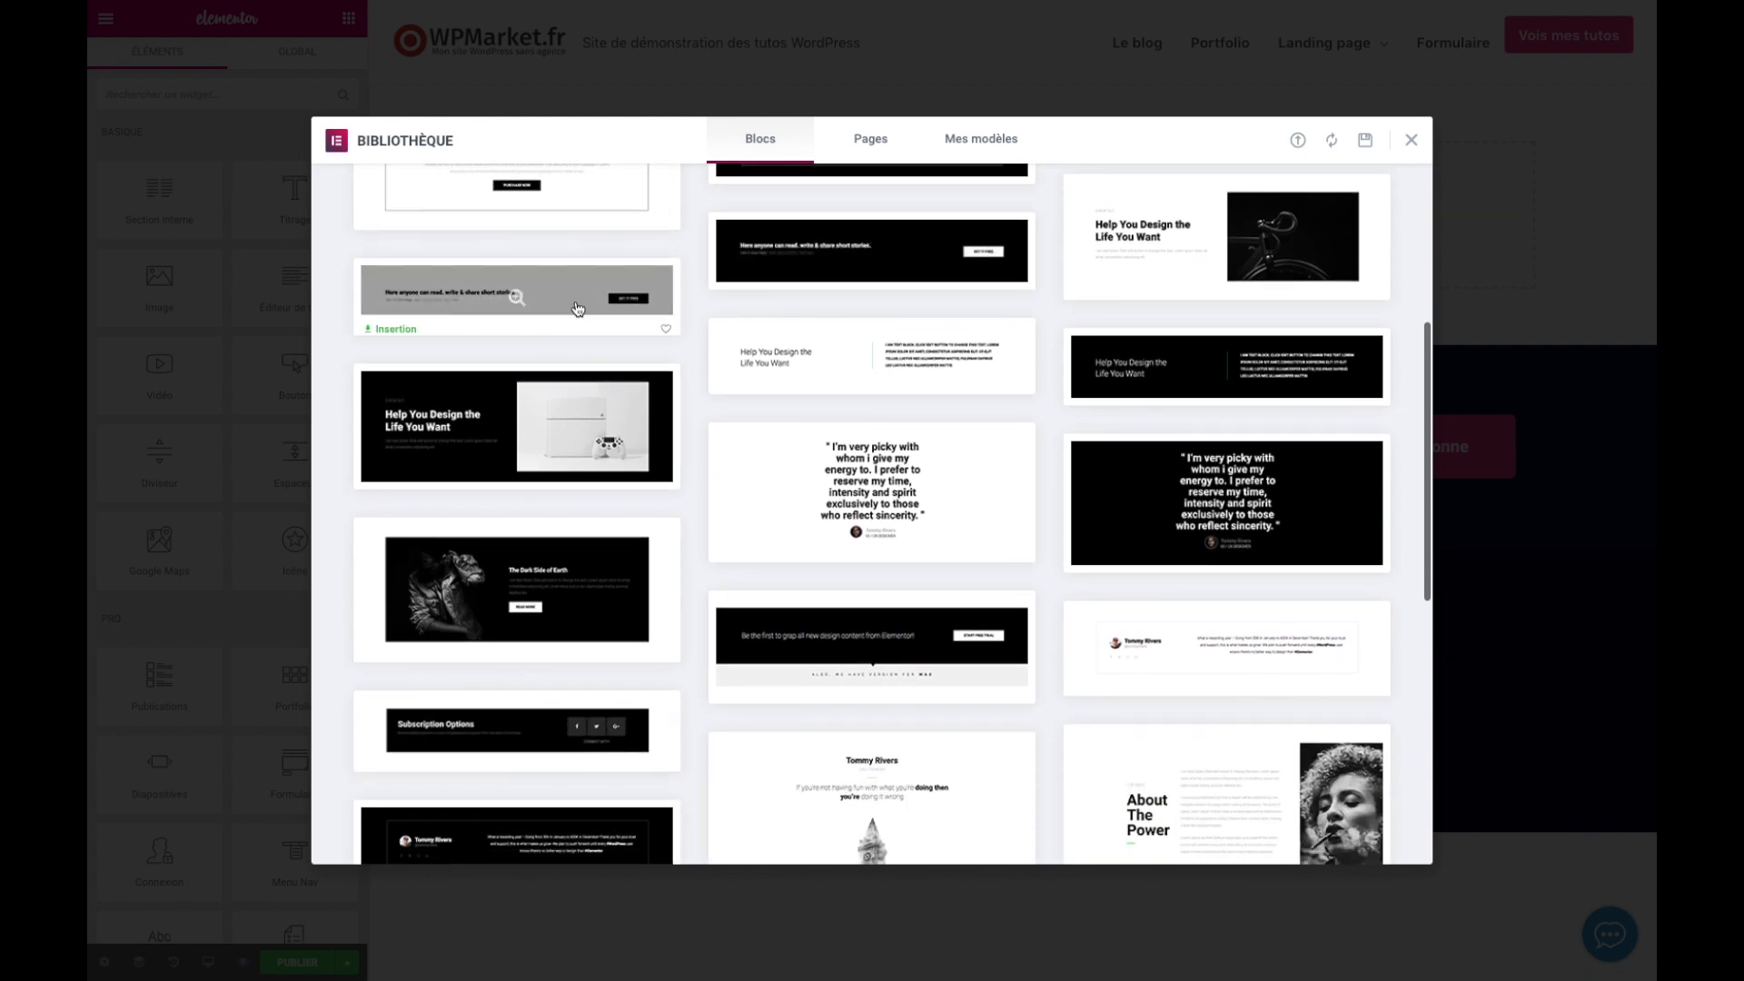
{"action": "left_click", "coordinate": [521, 309]}
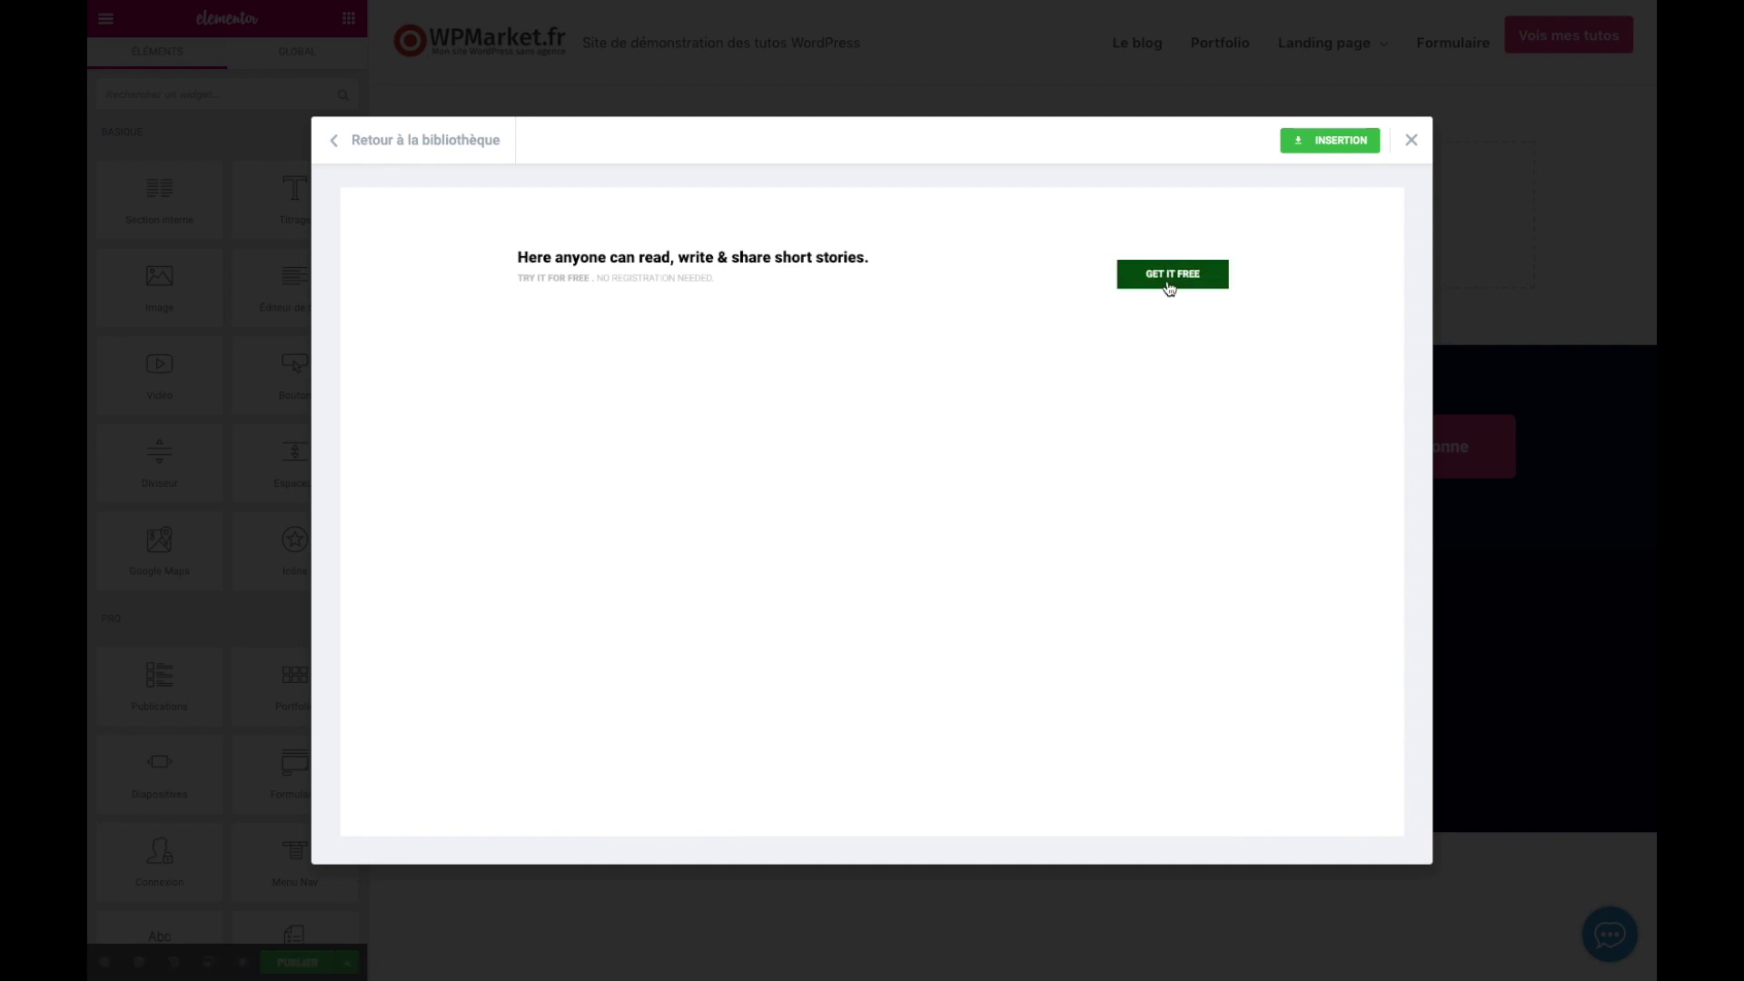
{"action": "left_click", "coordinate": [449, 147]}
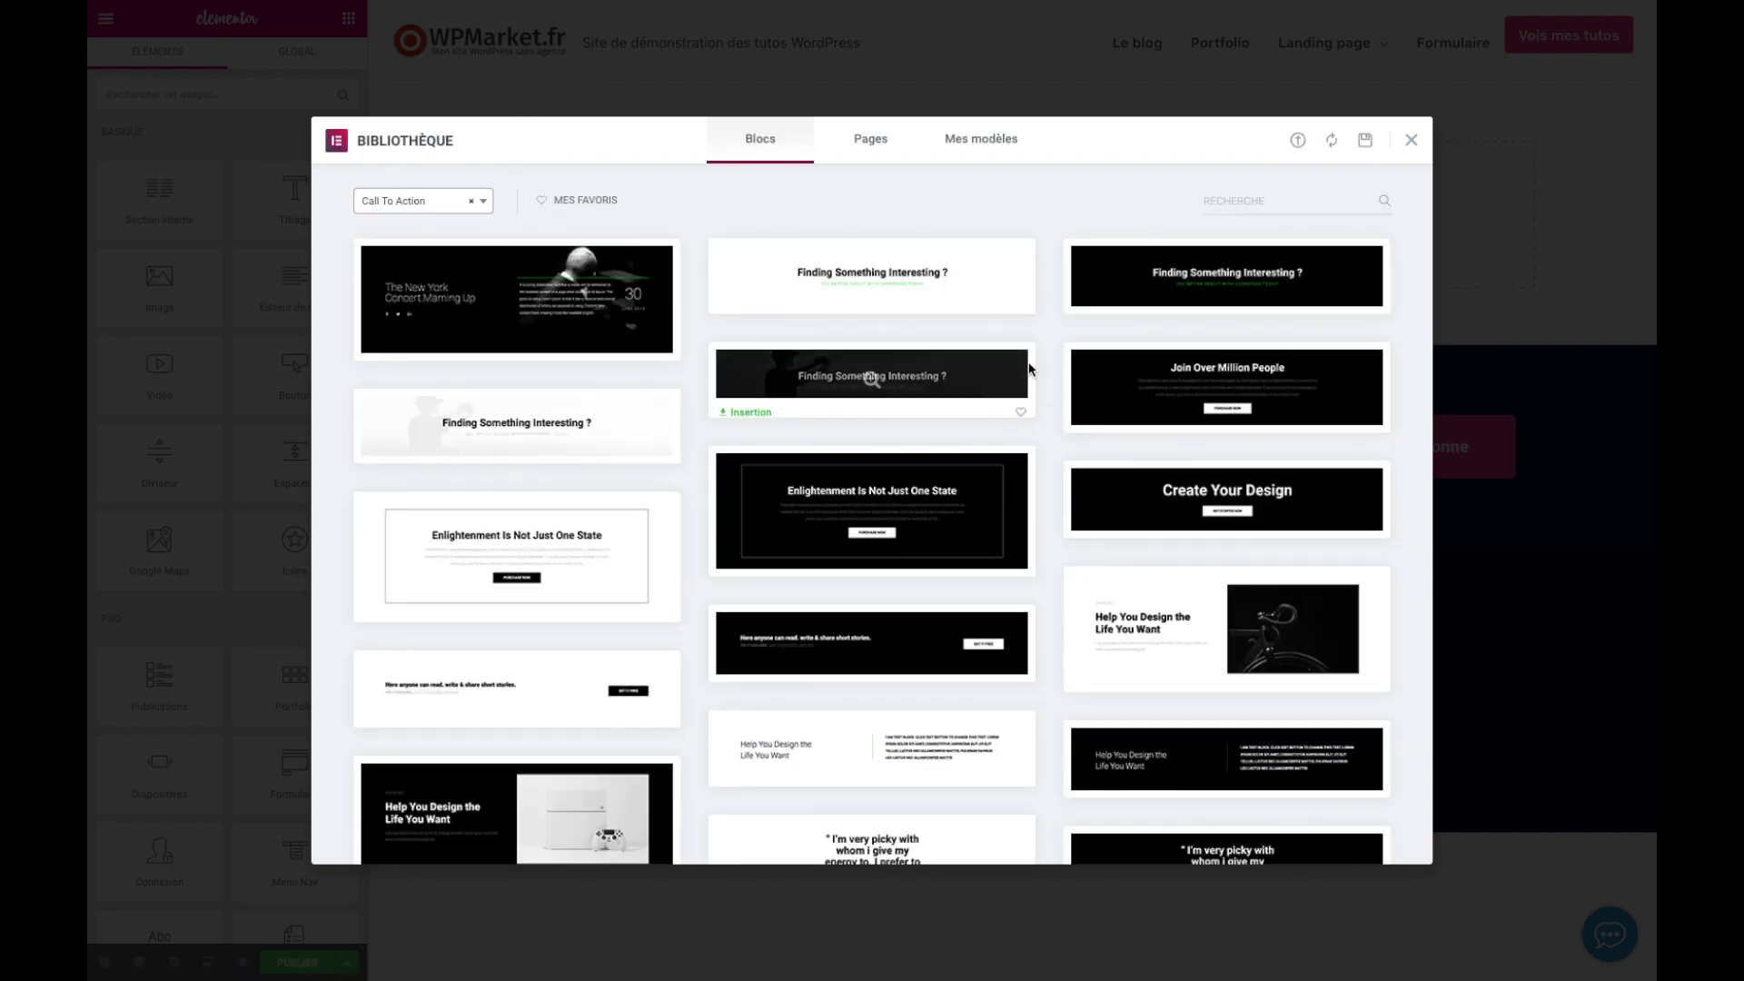
{"action": "scroll", "coordinate": [1221, 718], "scroll_direction": "down", "scroll_amount": 5}
{"action": "scroll", "coordinate": [1219, 718], "scroll_direction": "down", "scroll_amount": 5}
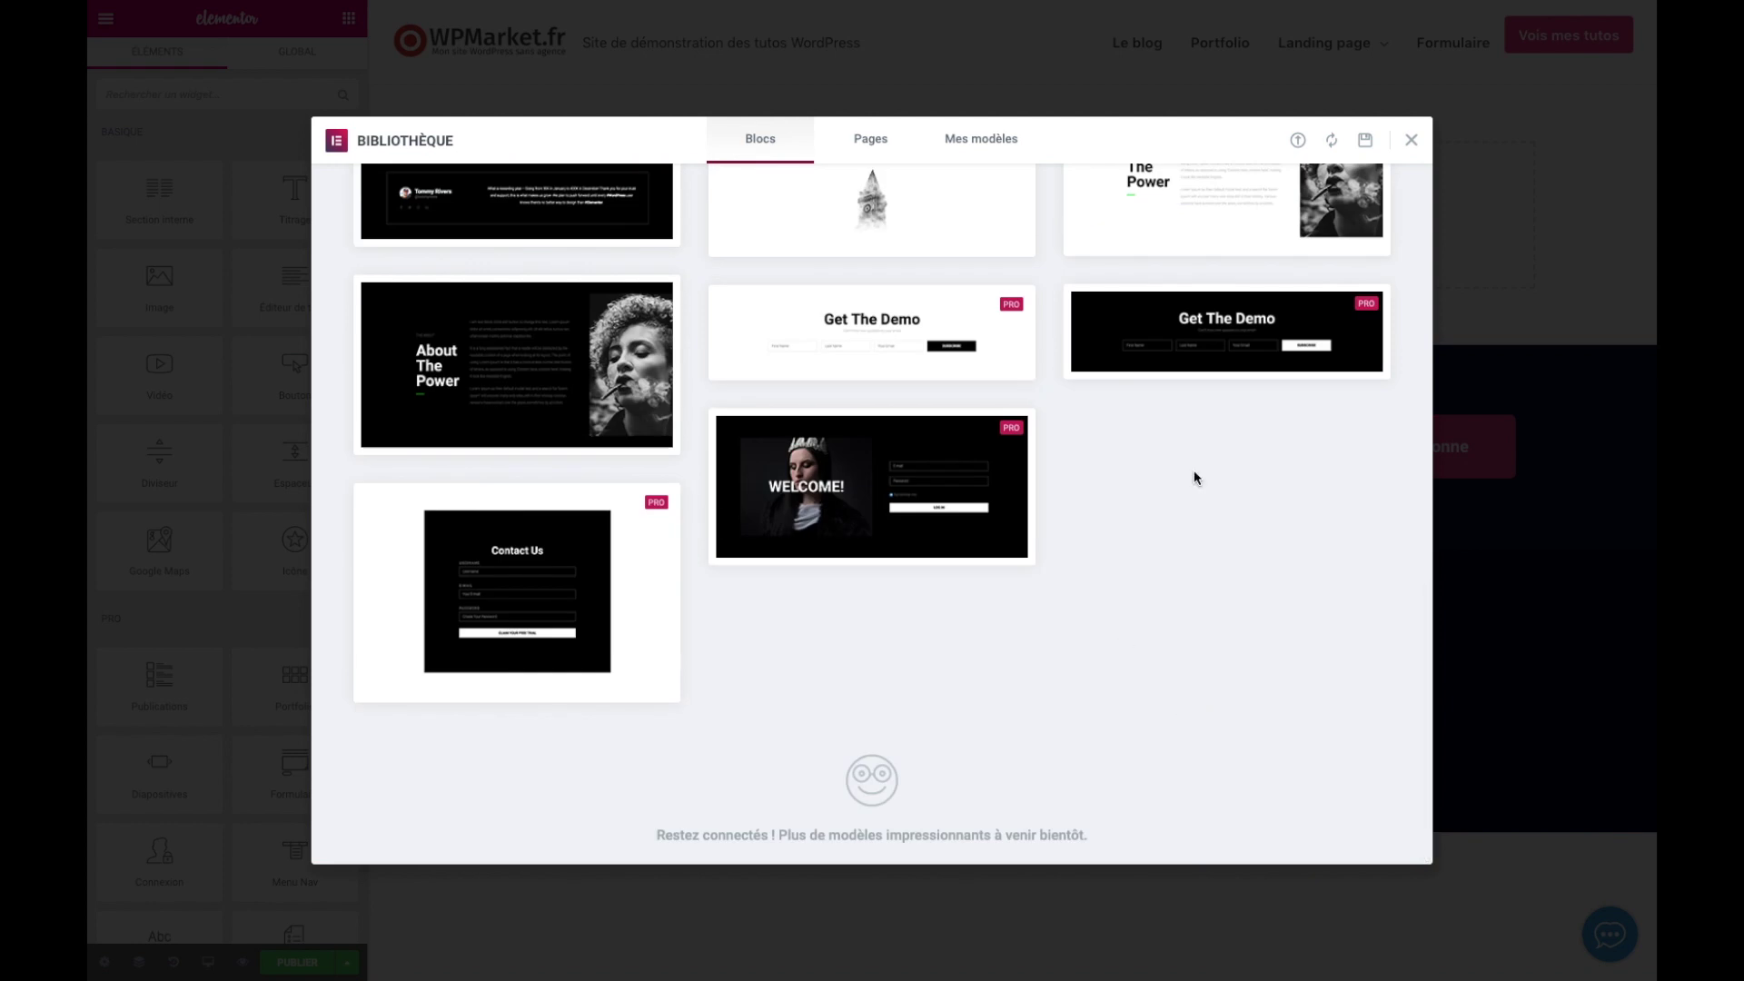
{"action": "left_click", "coordinate": [1220, 338]}
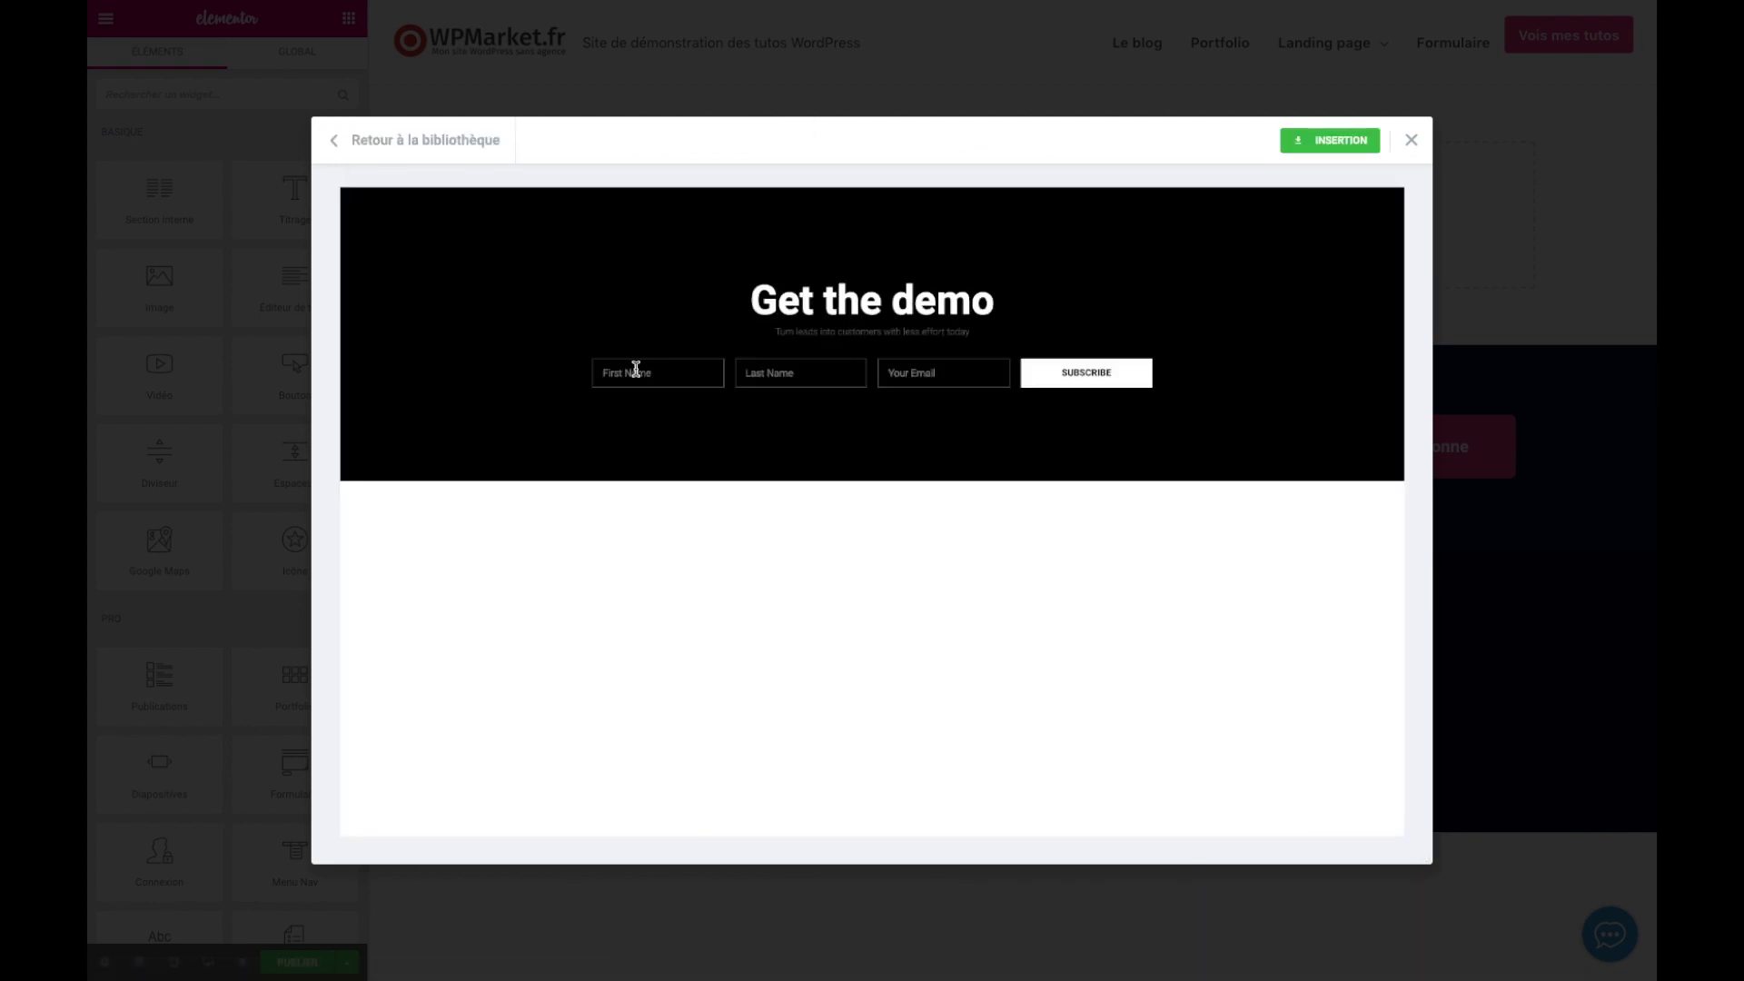
{"action": "left_click", "coordinate": [439, 154]}
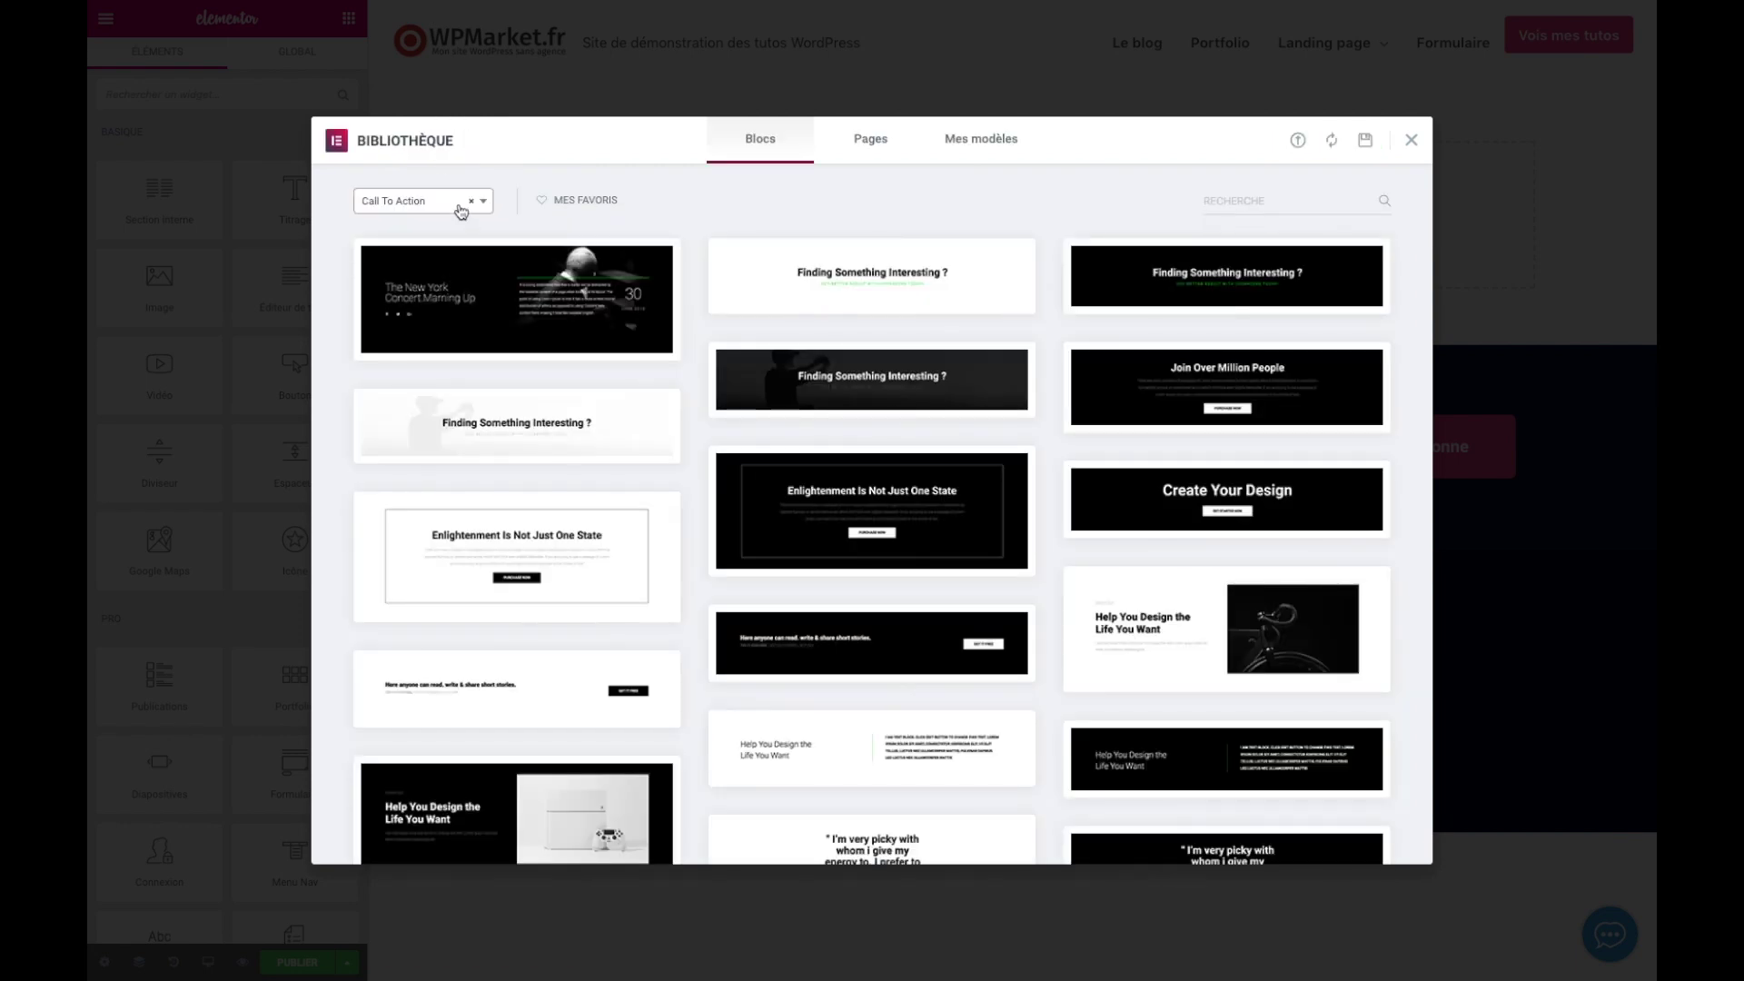
Filter the blocks by Subscribe and insert the white "Subscribe to our newsletter" block with the envelope icon.
{"action": "left_click", "coordinate": [452, 203]}
{"action": "scroll", "coordinate": [427, 340], "scroll_direction": "down", "scroll_amount": 2}
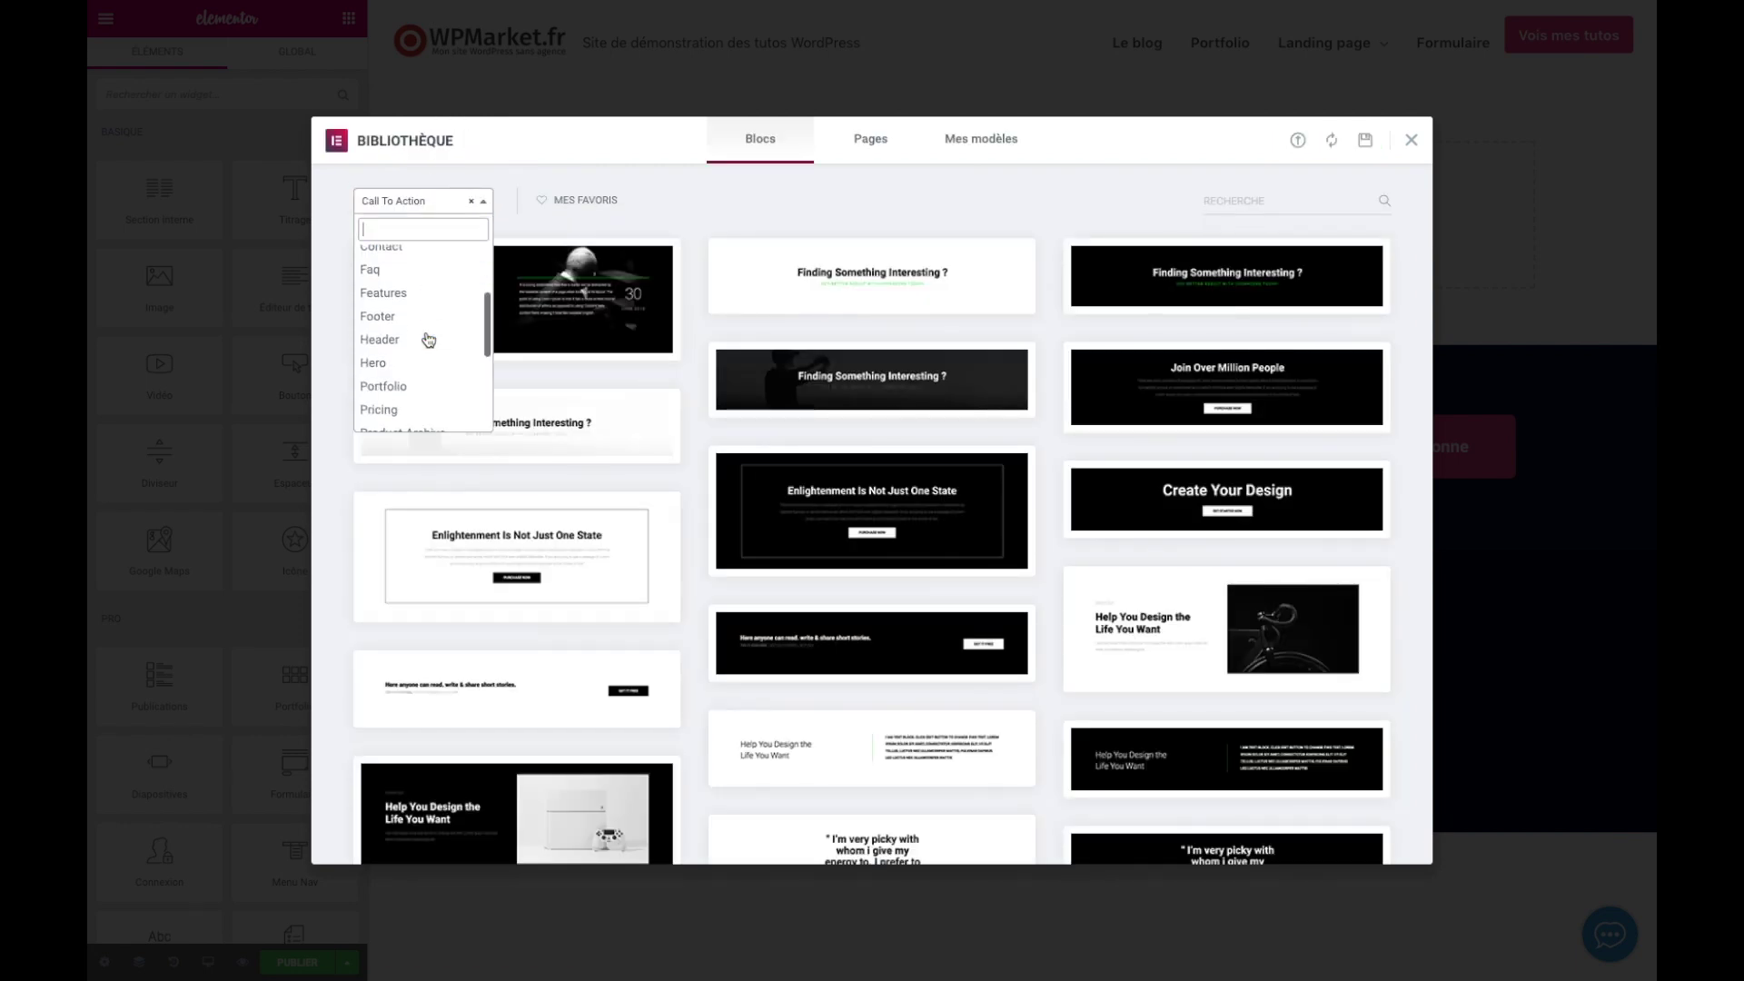
{"action": "scroll", "coordinate": [428, 339], "scroll_direction": "down", "scroll_amount": 1}
{"action": "left_click", "coordinate": [390, 370]}
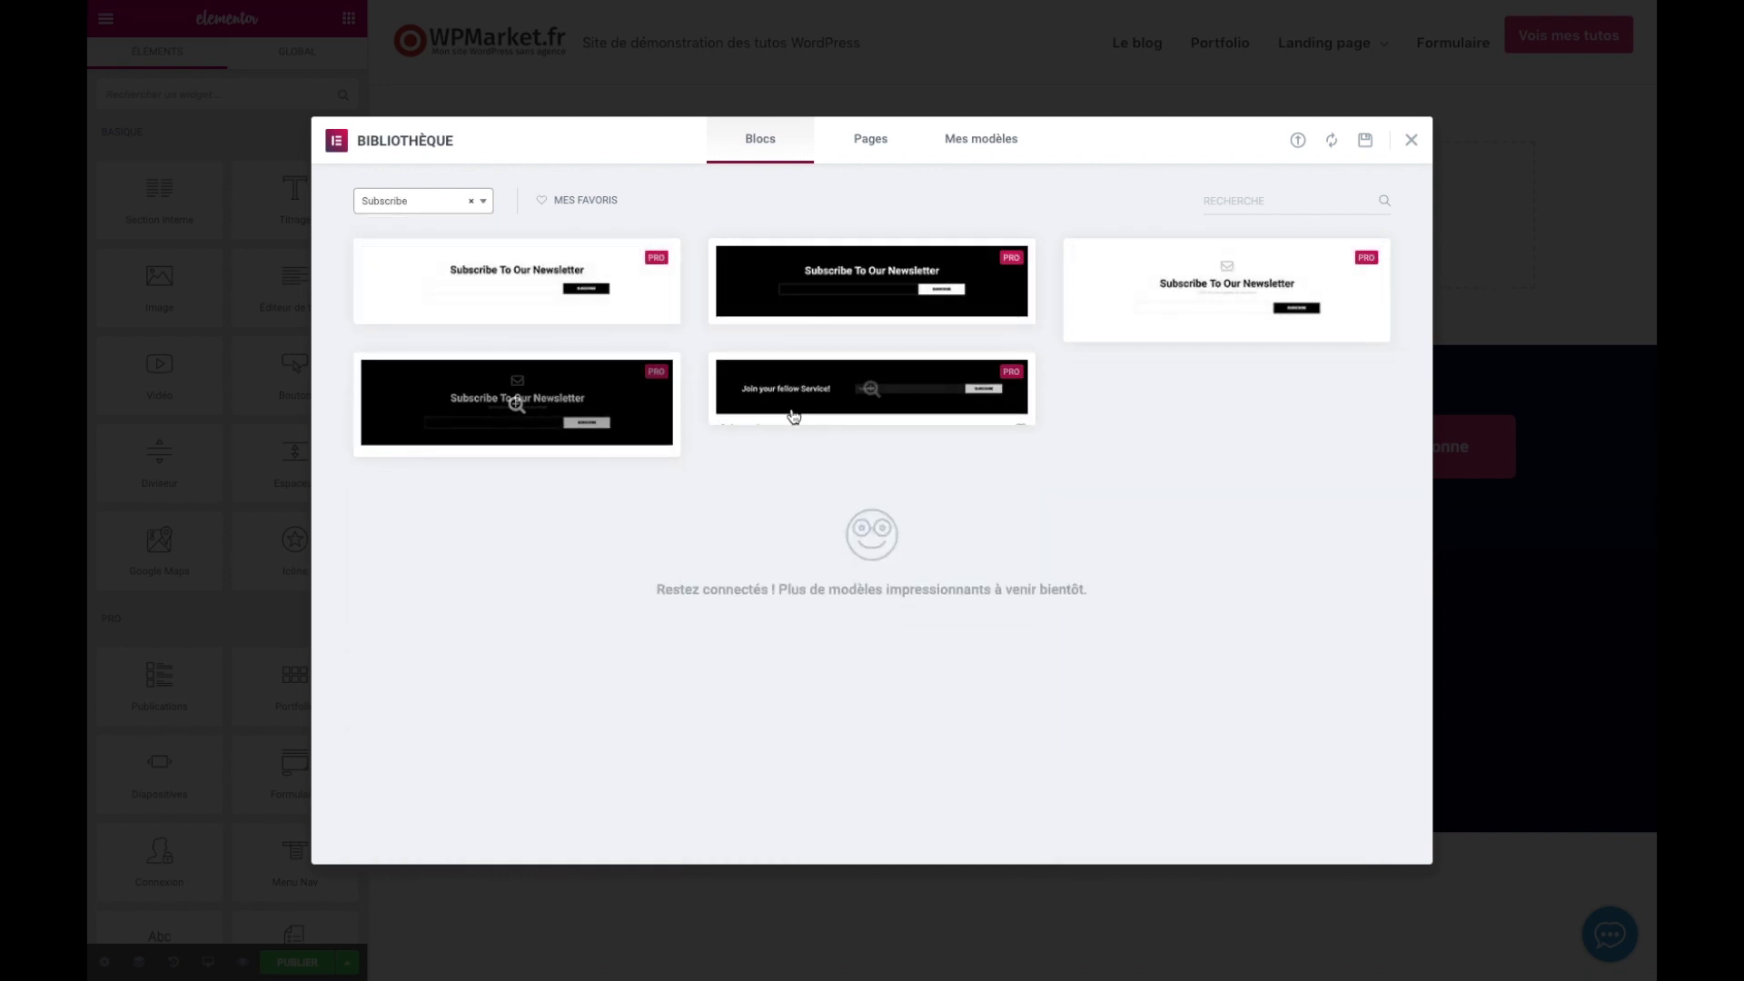
{"action": "left_click", "coordinate": [1226, 290]}
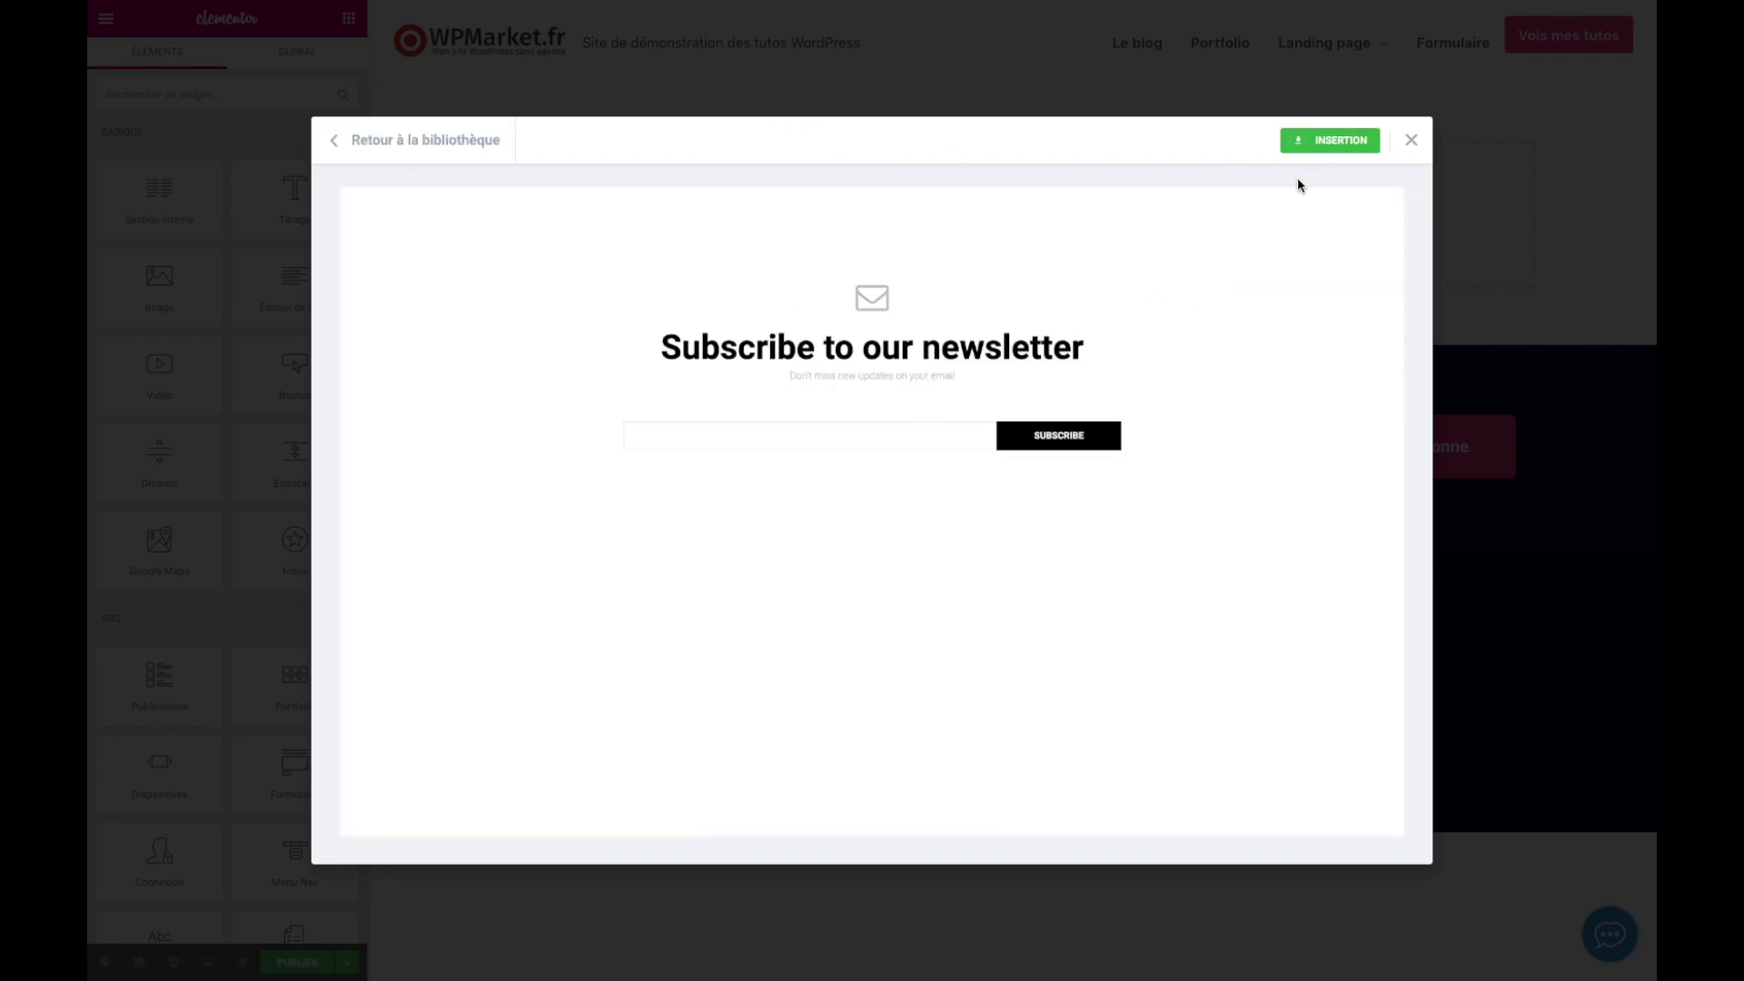
{"action": "left_click", "coordinate": [1328, 139]}
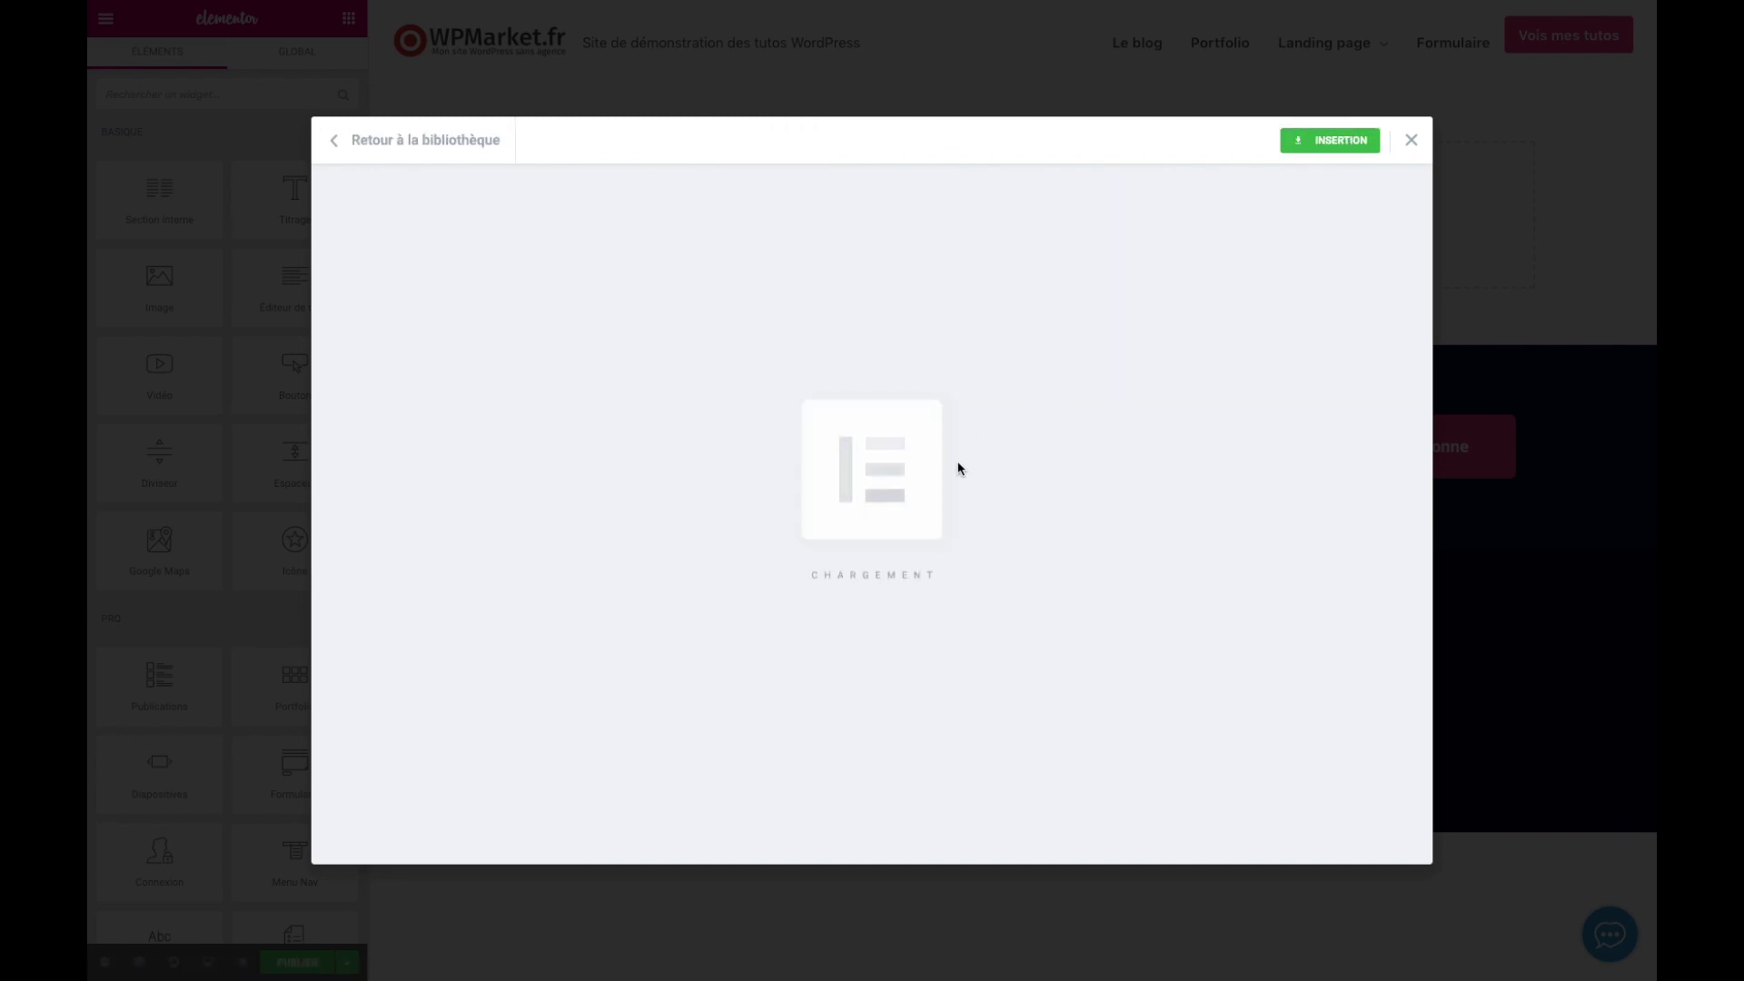